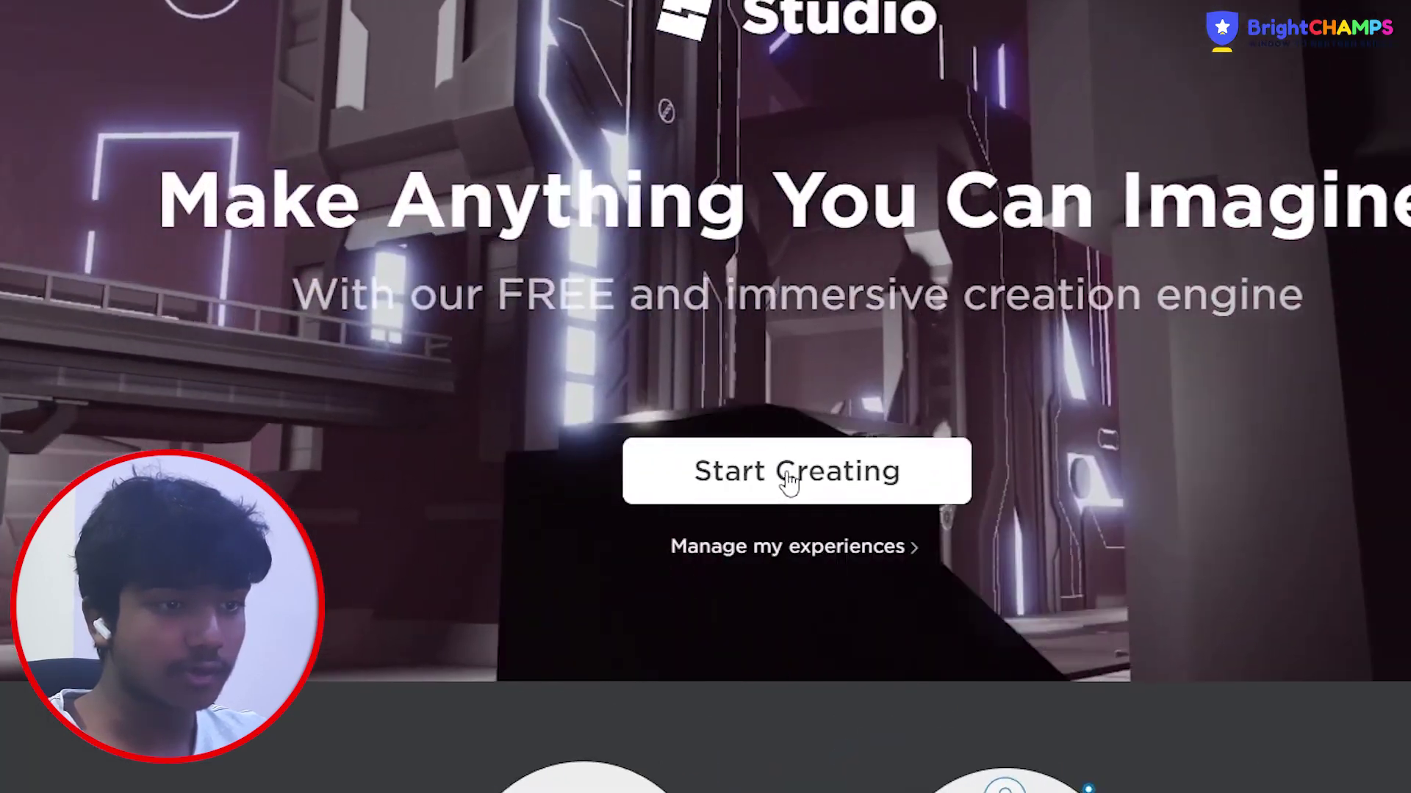
Step: Launch Roblox Studio from the Roblox Create page and create a new place from the Baseplate template
{"action": "left_click", "coordinate": [810, 501]}
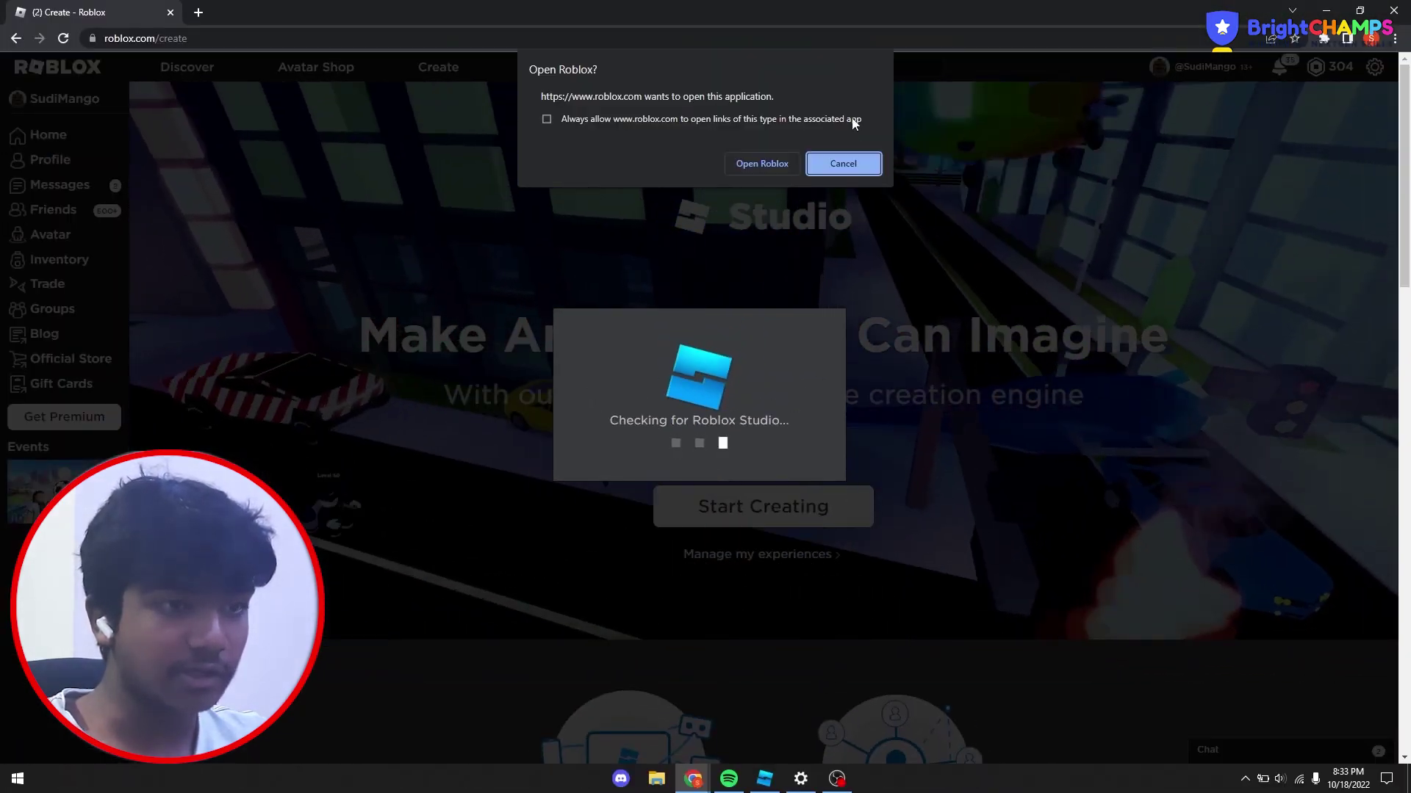
{"action": "left_click", "coordinate": [844, 163]}
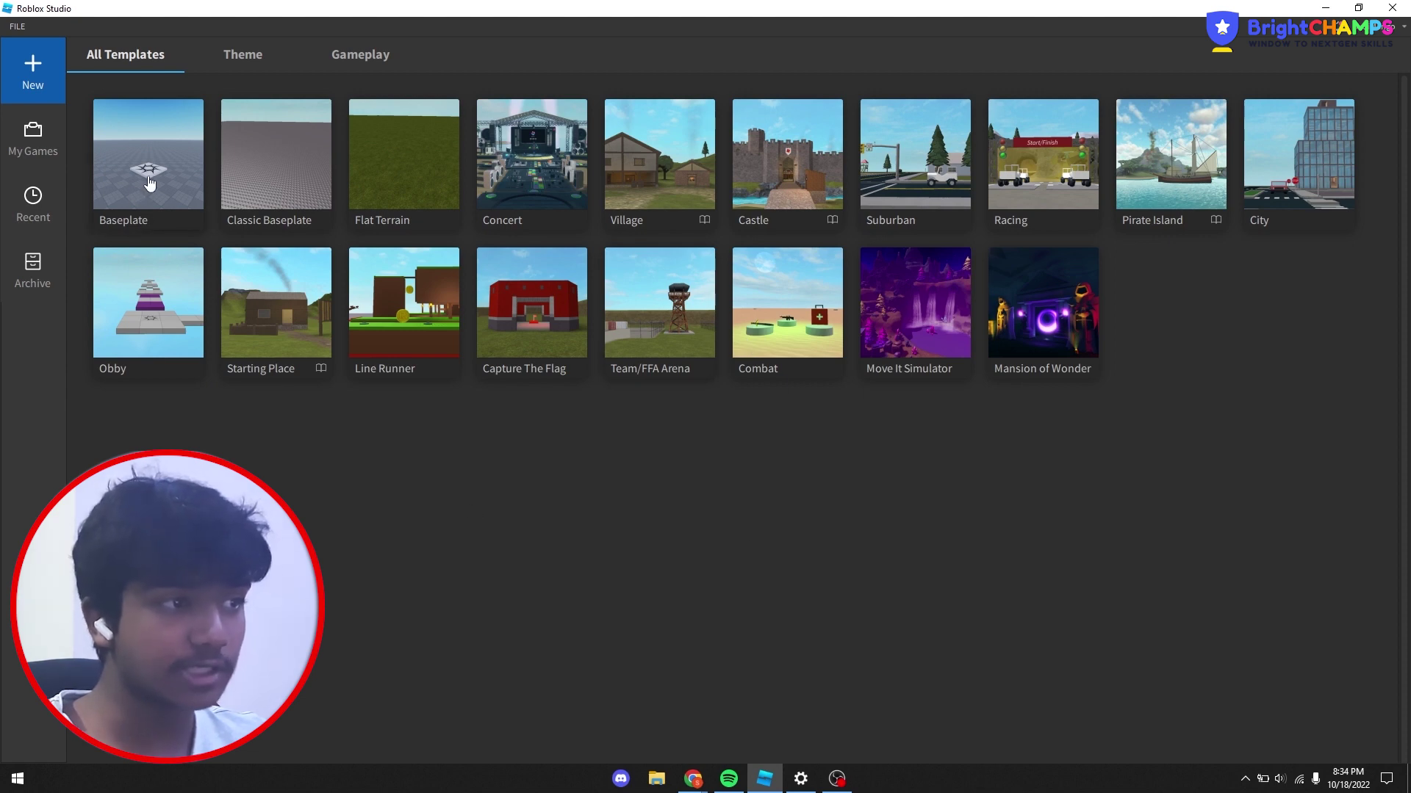
{"action": "left_click", "coordinate": [564, 250]}
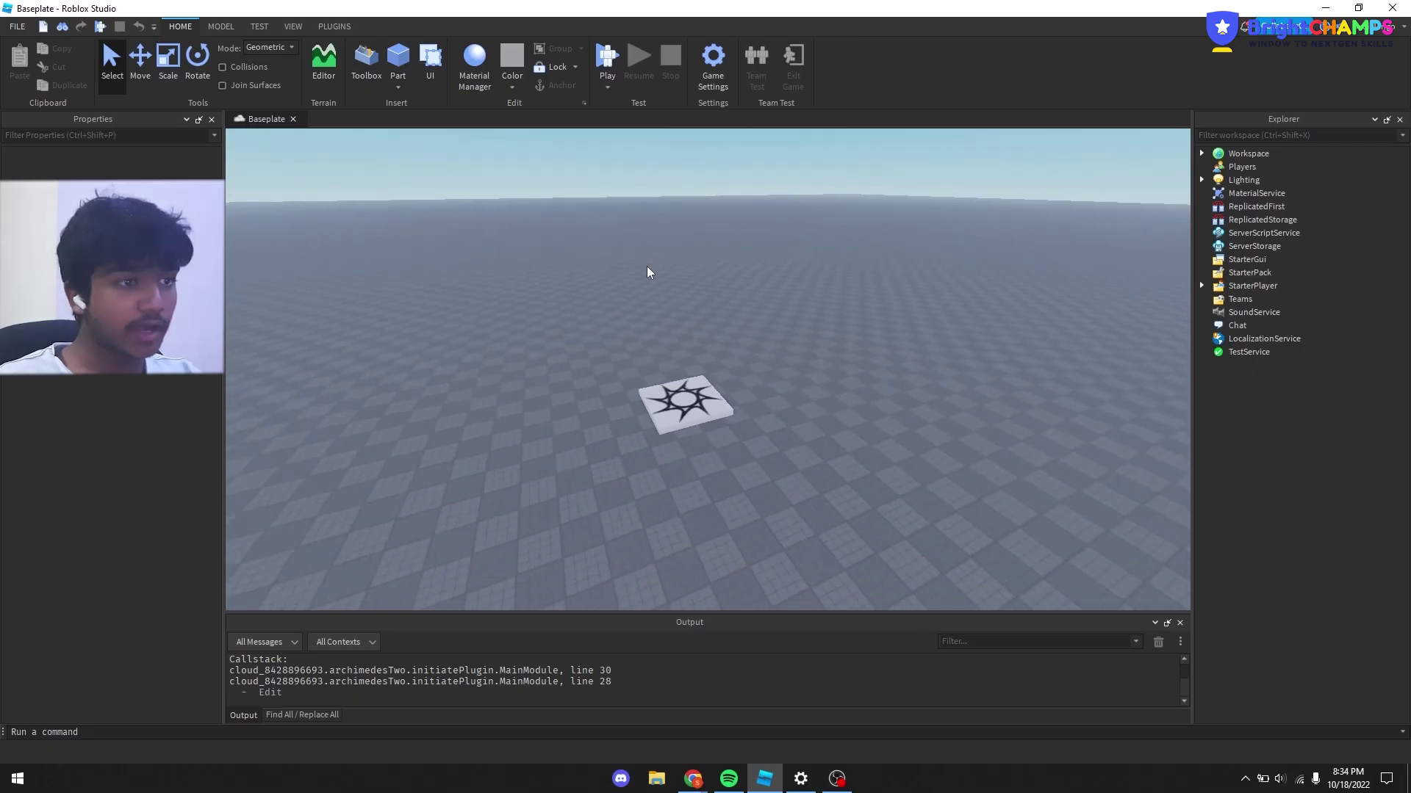
Step: Look over the empty baseplate and the available modelling and testing tools
{"action": "key", "text": "w"}
{"action": "right_click_drag", "start_coordinate": [646, 266], "coordinate": [647, 266]}
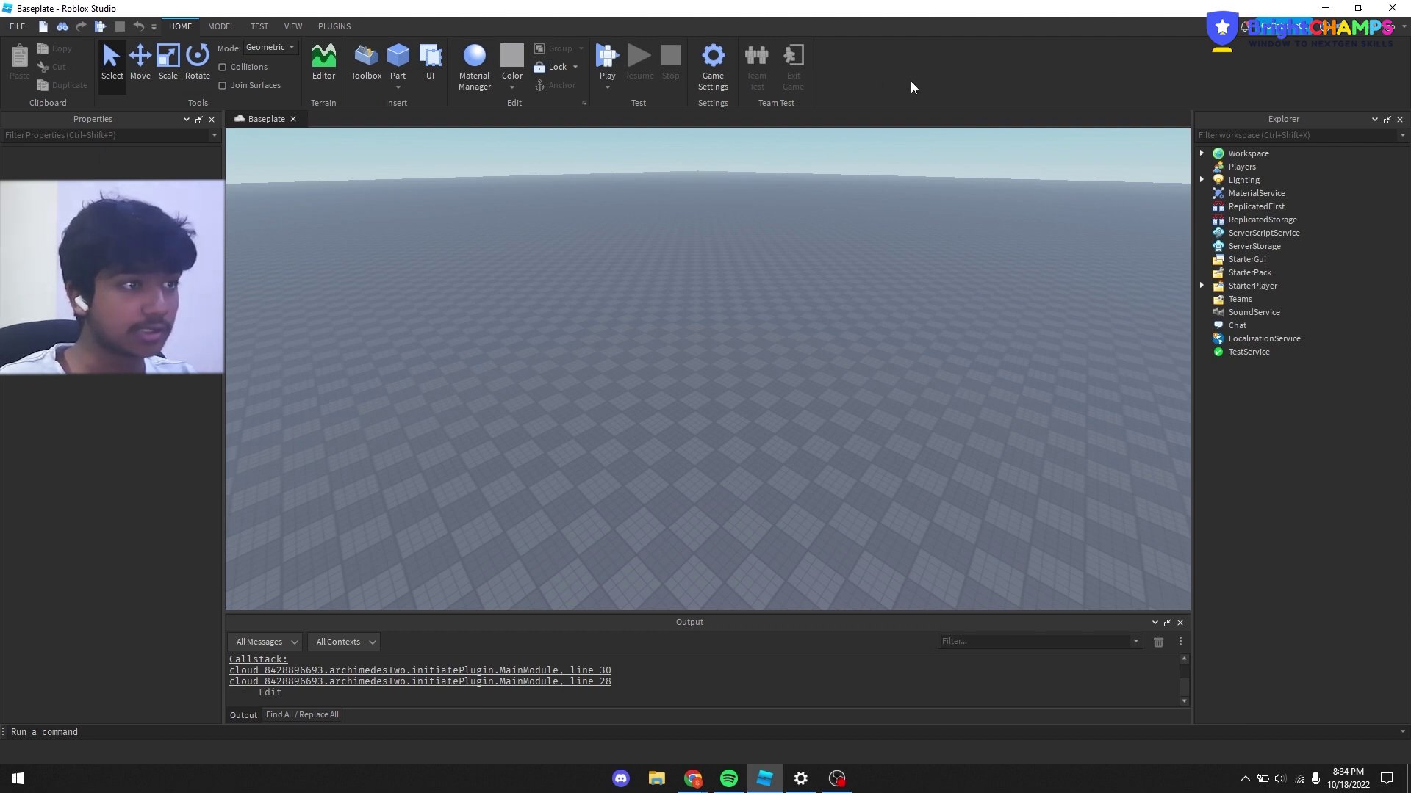
{"action": "left_click", "coordinate": [226, 31]}
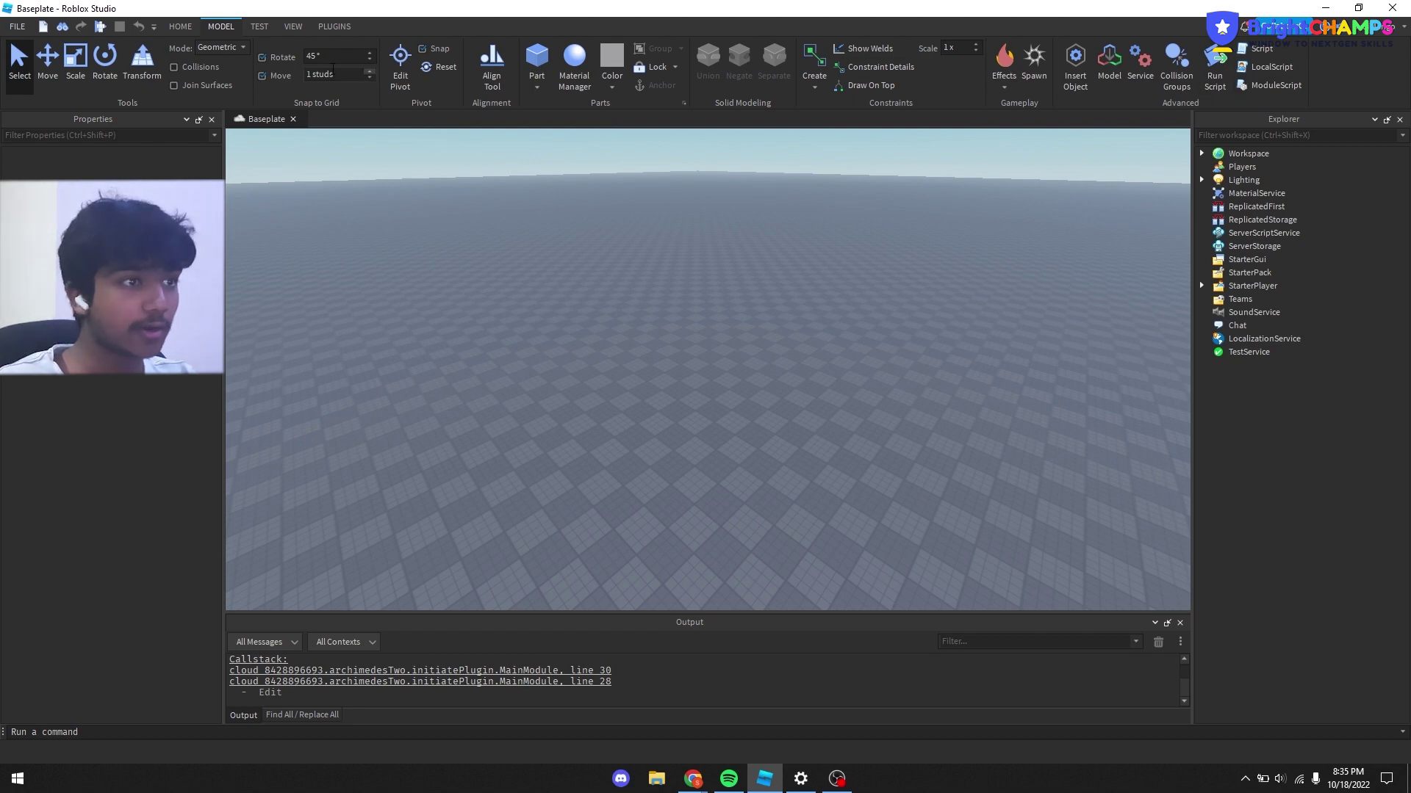
{"action": "right_click_drag", "start_coordinate": [781, 213], "coordinate": [782, 213]}
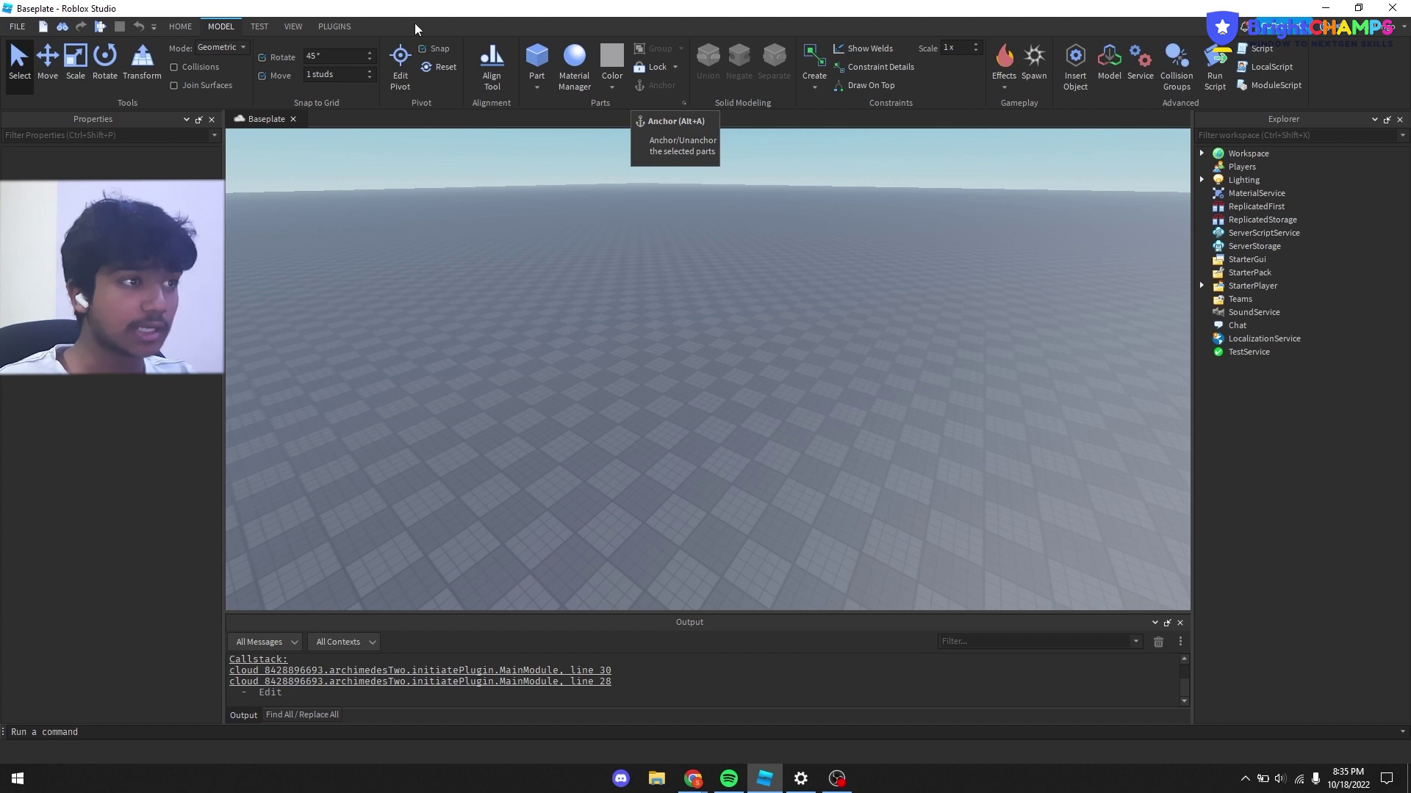
{"action": "left_click", "coordinate": [260, 27]}
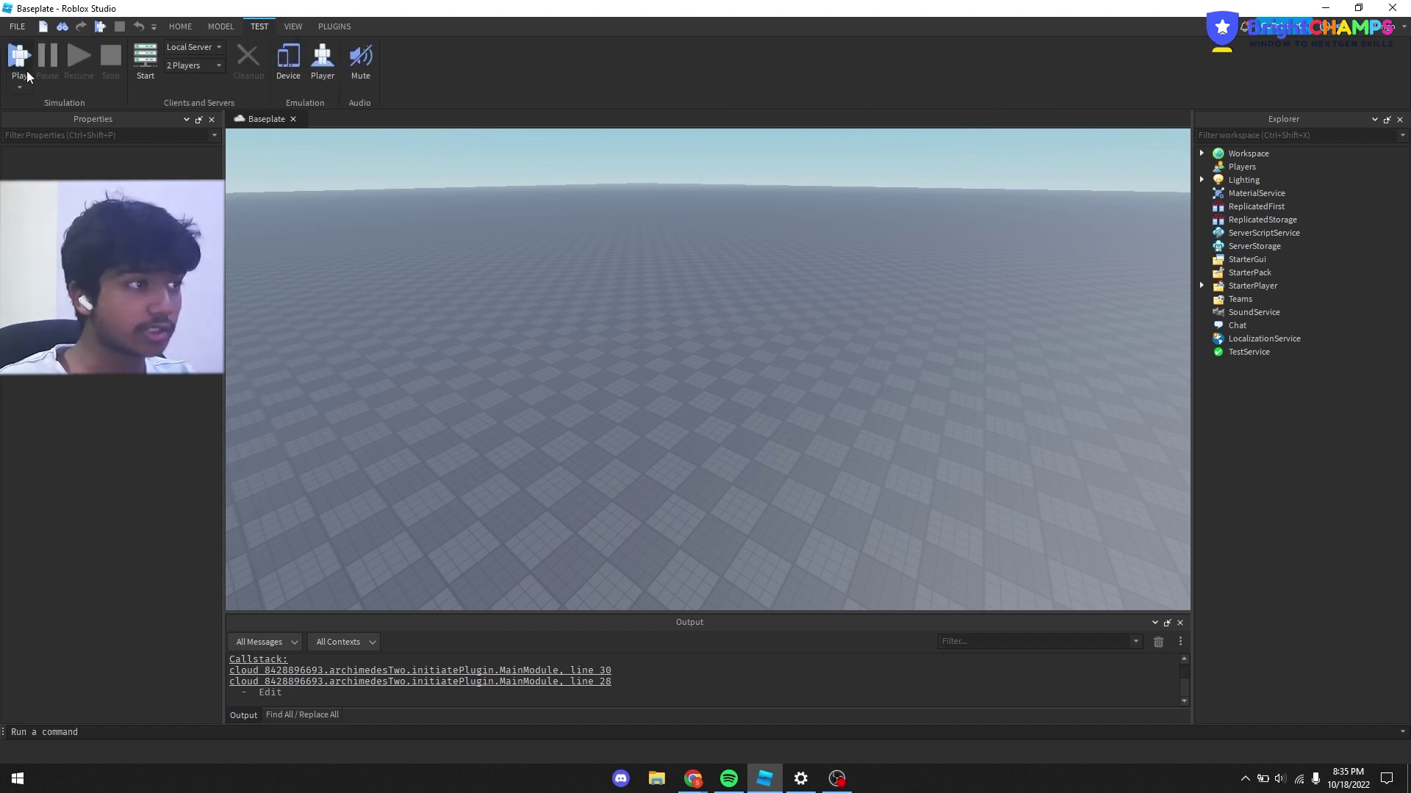
{"action": "right_click_drag", "start_coordinate": [623, 258], "coordinate": [623, 258]}
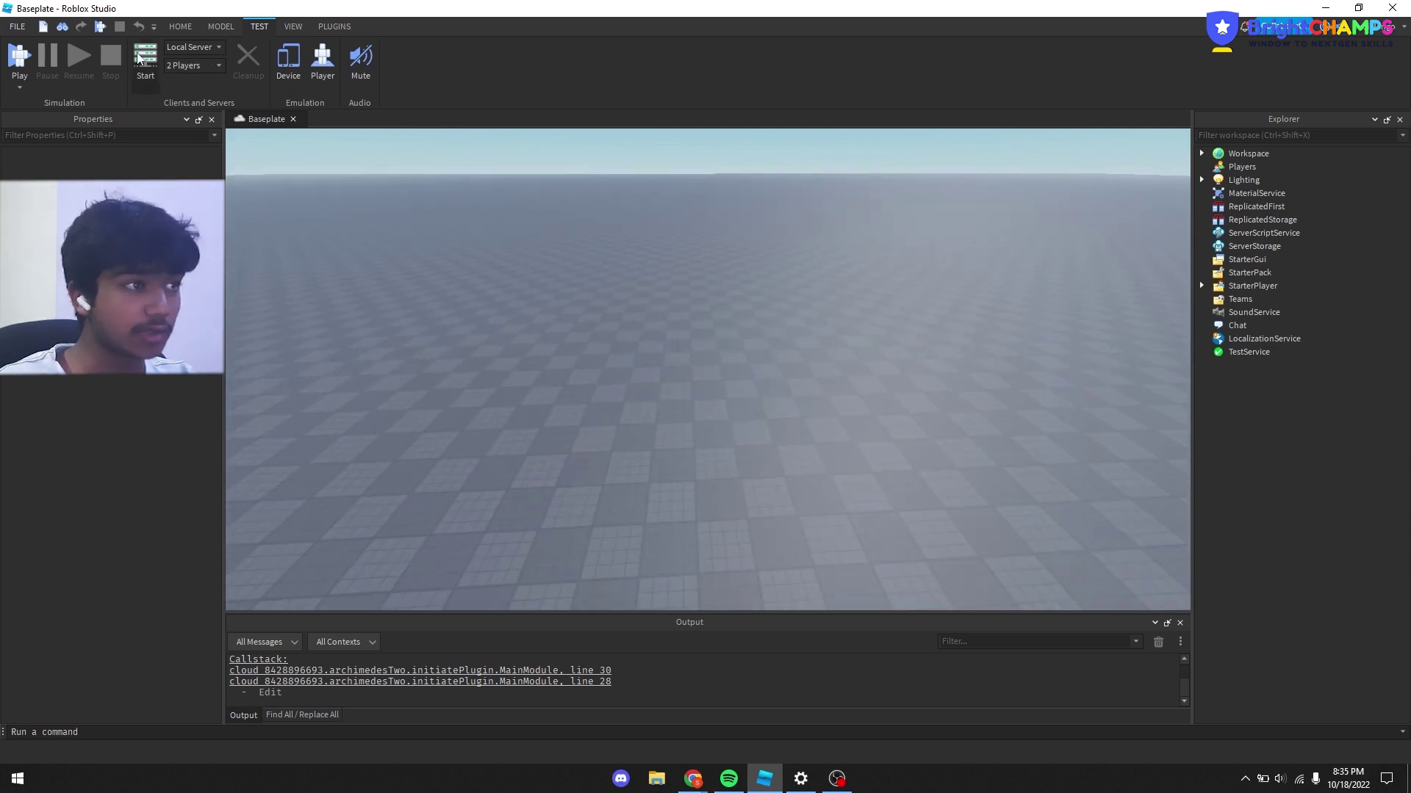
Step: Preview the place in the iPhone 7 device emulator and return to the regular viewport
{"action": "left_click", "coordinate": [287, 70]}
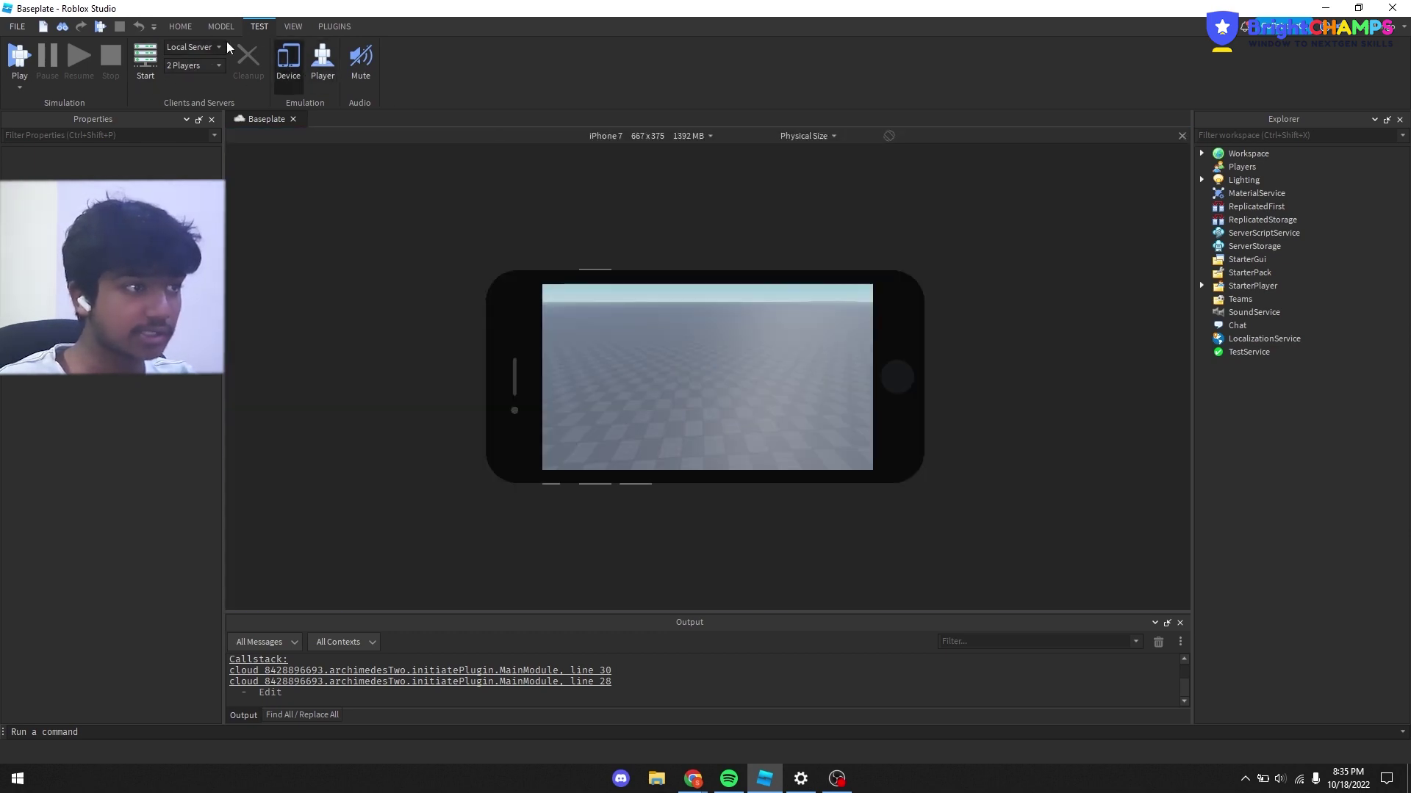
{"action": "left_click", "coordinate": [288, 58]}
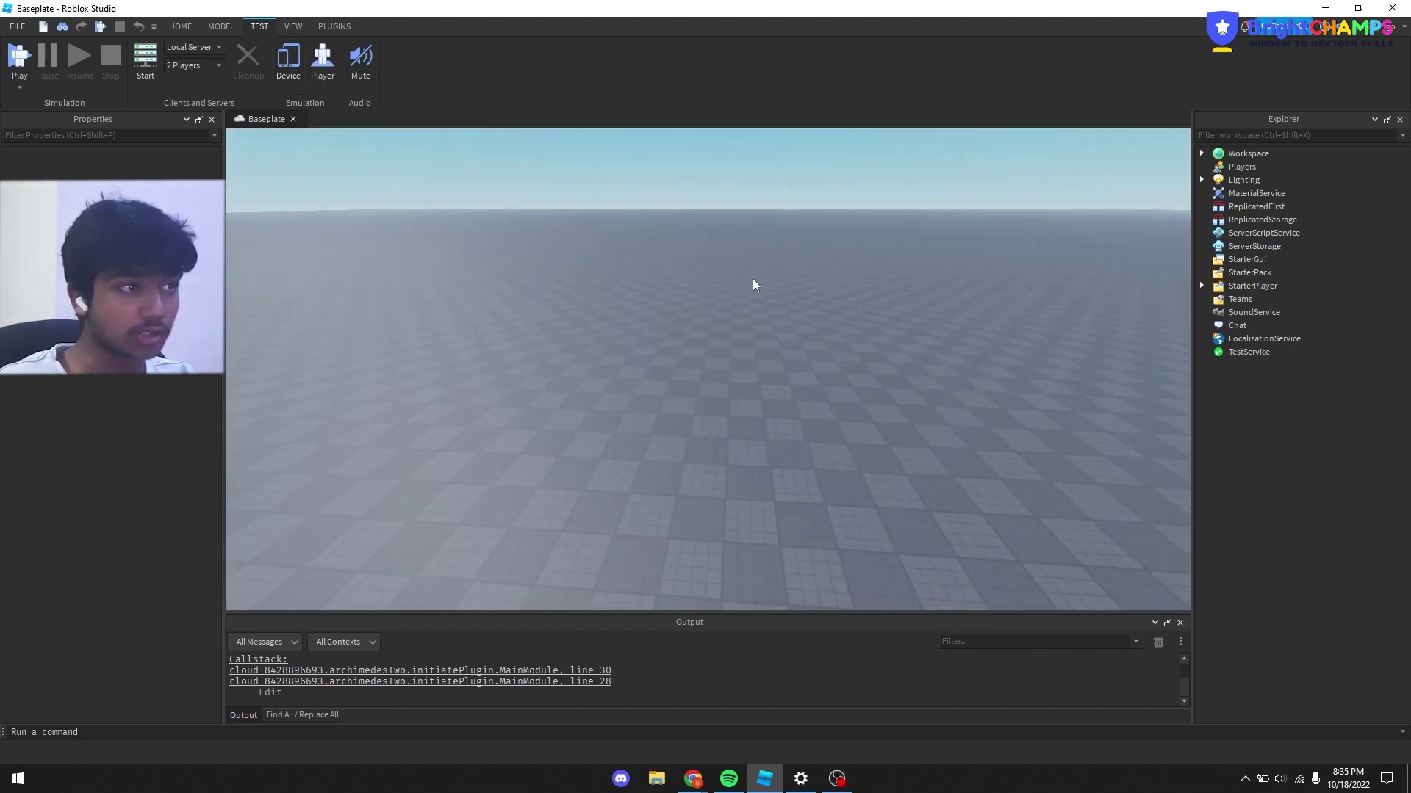
{"action": "right_click_drag", "start_coordinate": [752, 280], "coordinate": [713, 259]}
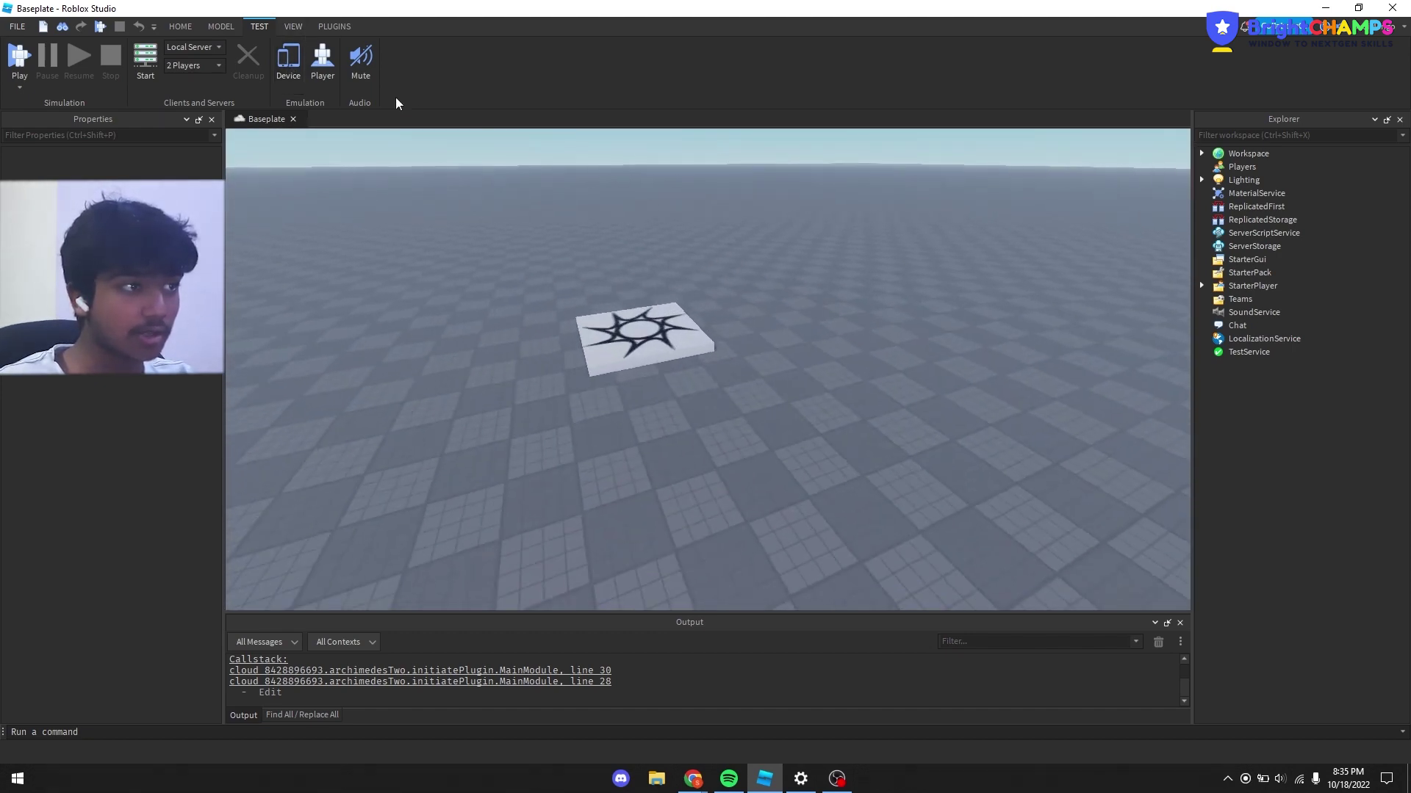
Step: Hide the Explorer, Properties, Output and Find All / Replace All windows
{"action": "left_click", "coordinate": [297, 26]}
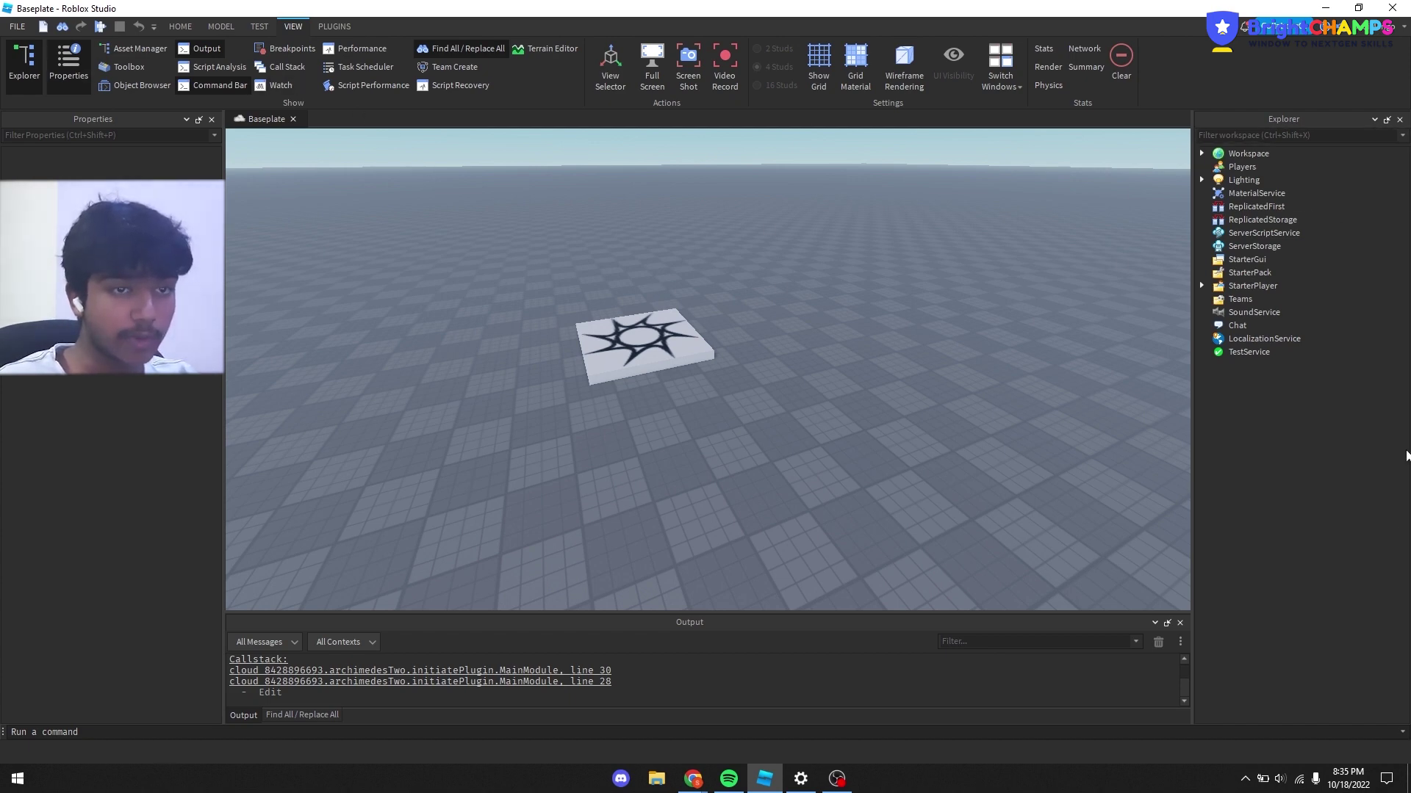
{"action": "left_click", "coordinate": [24, 63]}
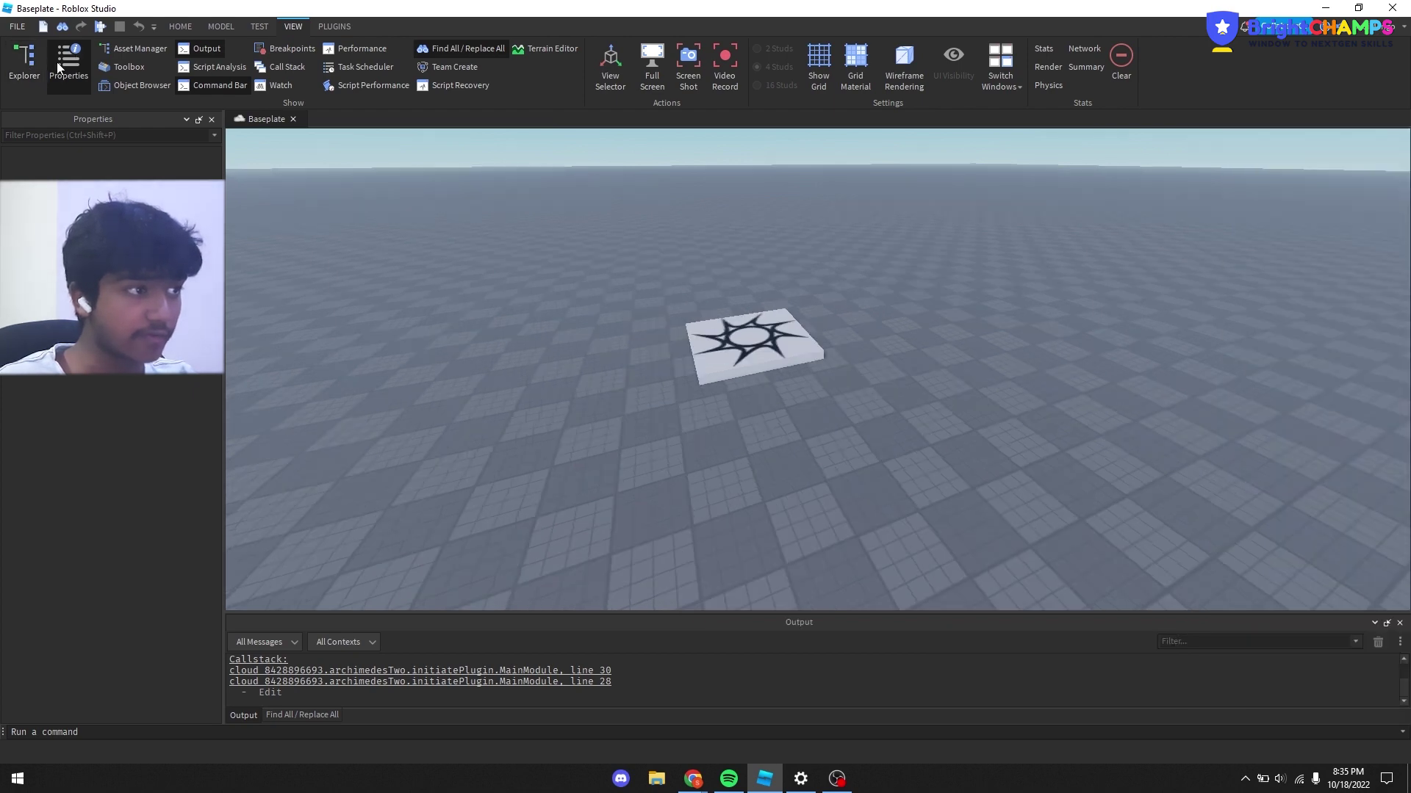
{"action": "left_click", "coordinate": [69, 62]}
{"action": "left_click", "coordinate": [207, 48]}
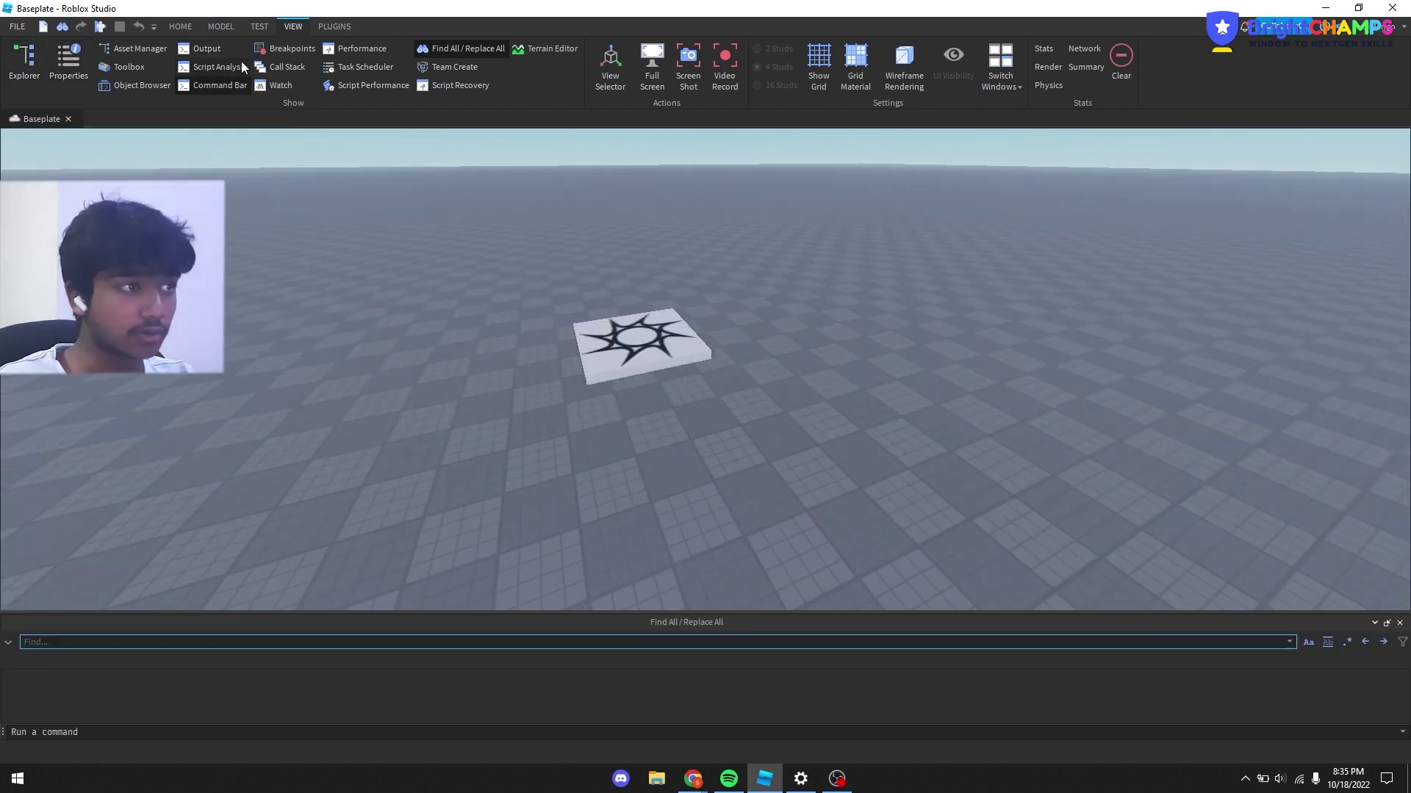
{"action": "left_click", "coordinate": [1401, 623]}
{"action": "right_click_drag", "start_coordinate": [946, 400], "coordinate": [945, 401]}
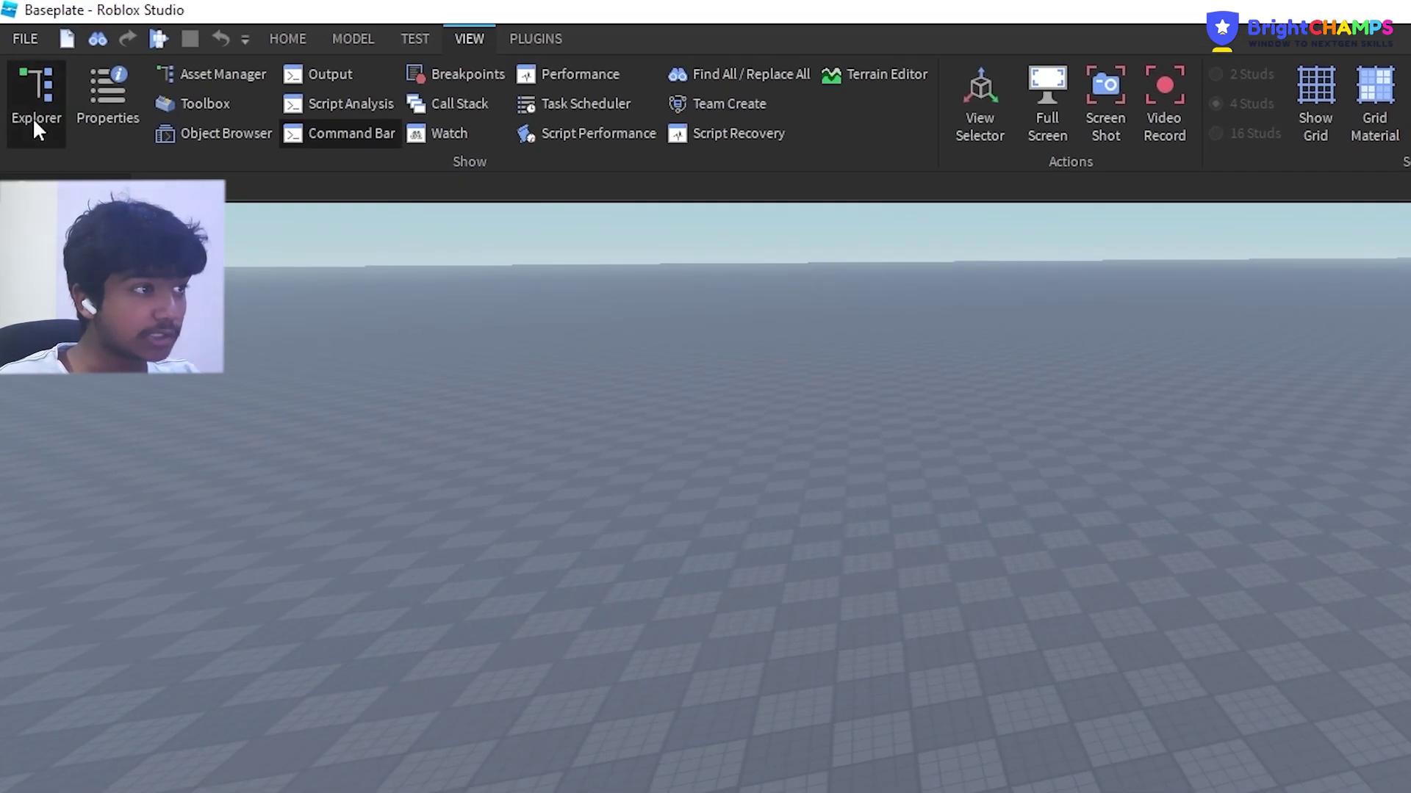
Step: Show the Explorer, Properties and Output windows, and make the Output window slightly taller
{"action": "left_click", "coordinate": [35, 121]}
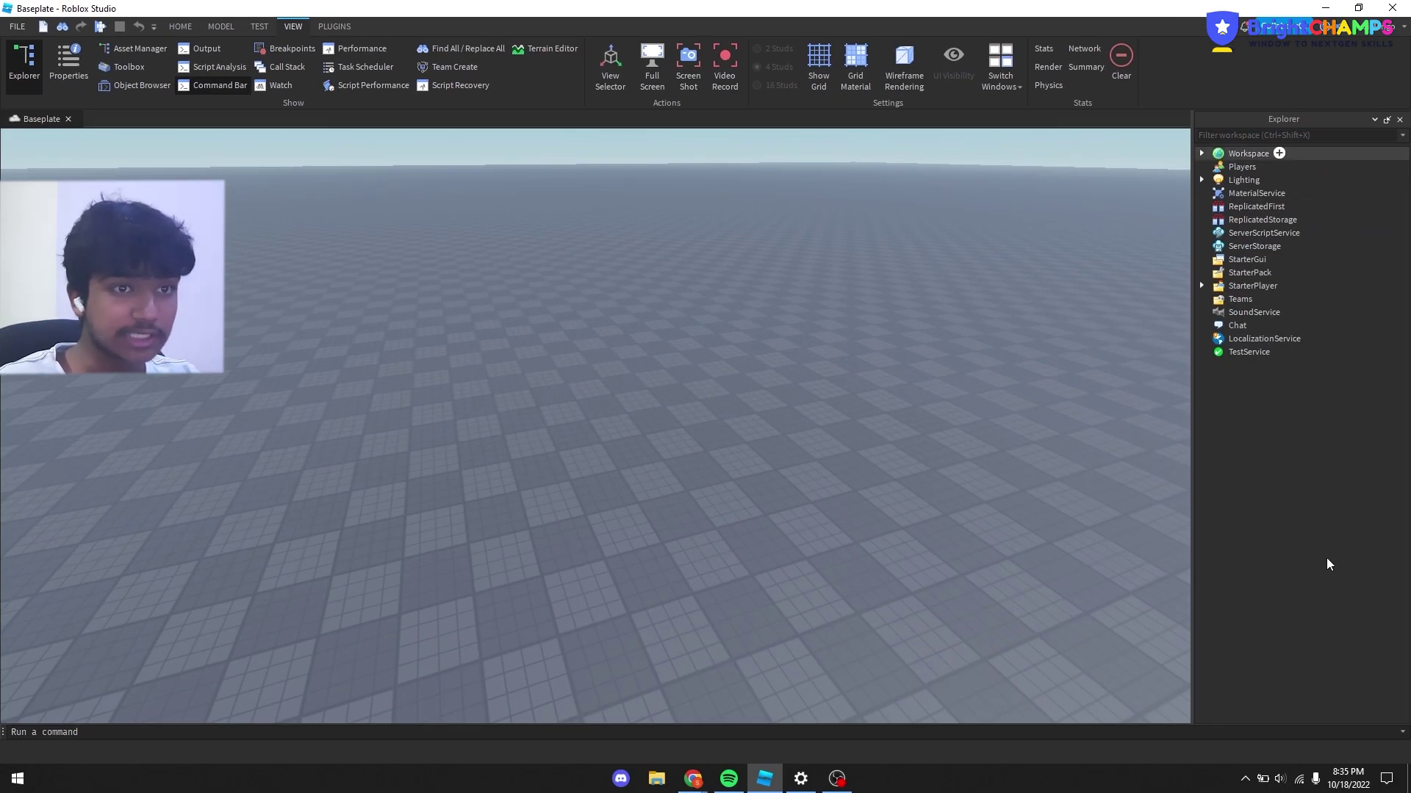
{"action": "left_click", "coordinate": [68, 63]}
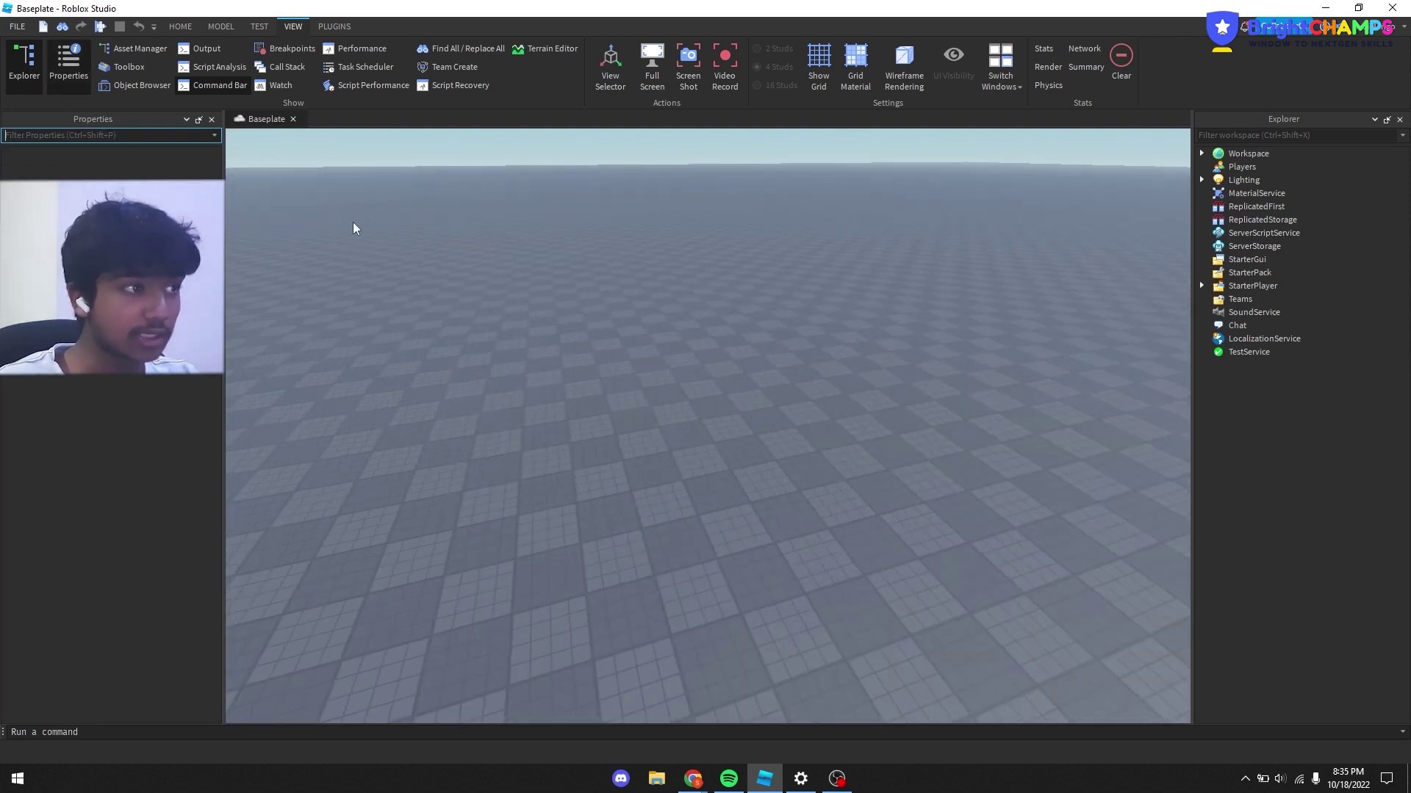
{"action": "left_click", "coordinate": [208, 53]}
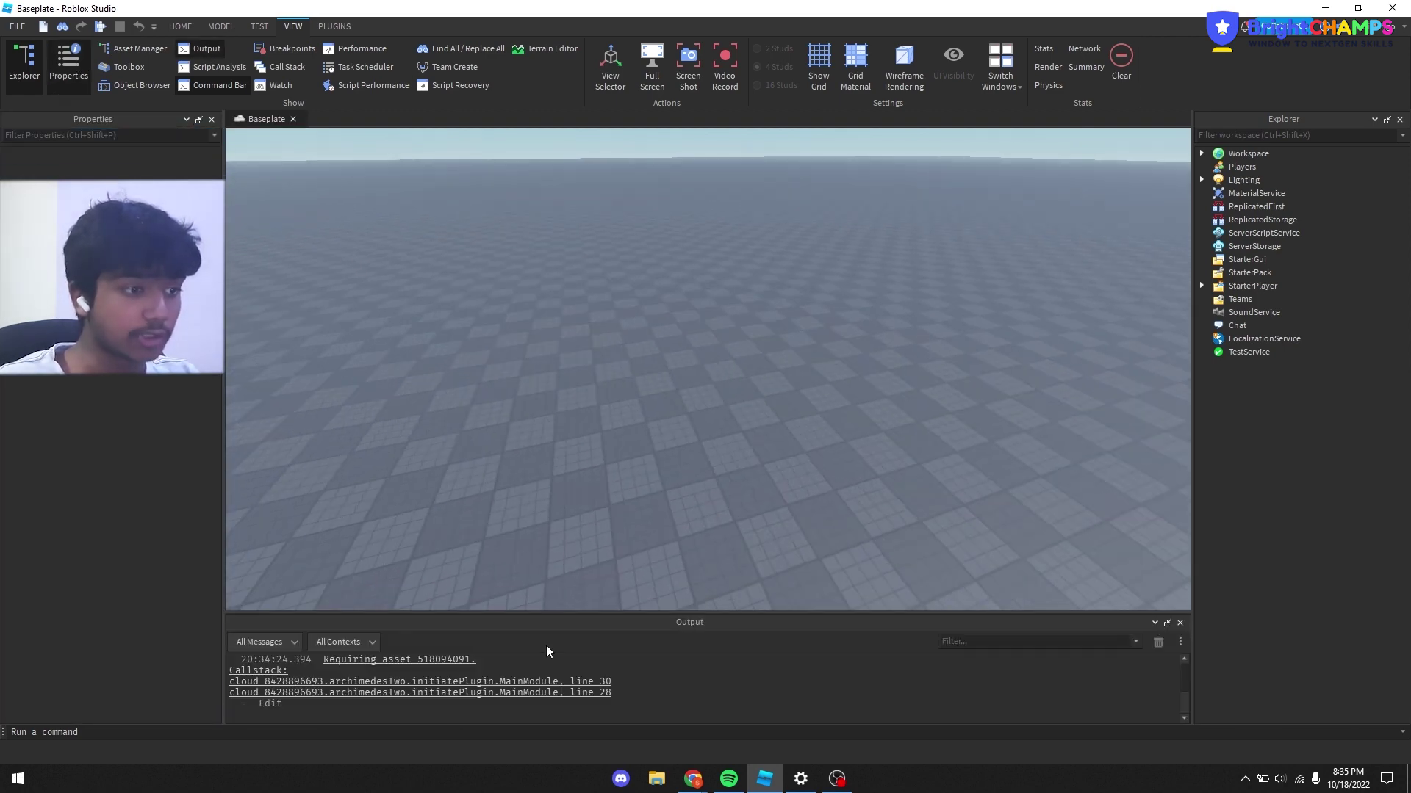
{"action": "left_click_drag", "start_coordinate": [572, 612], "coordinate": [570, 597]}
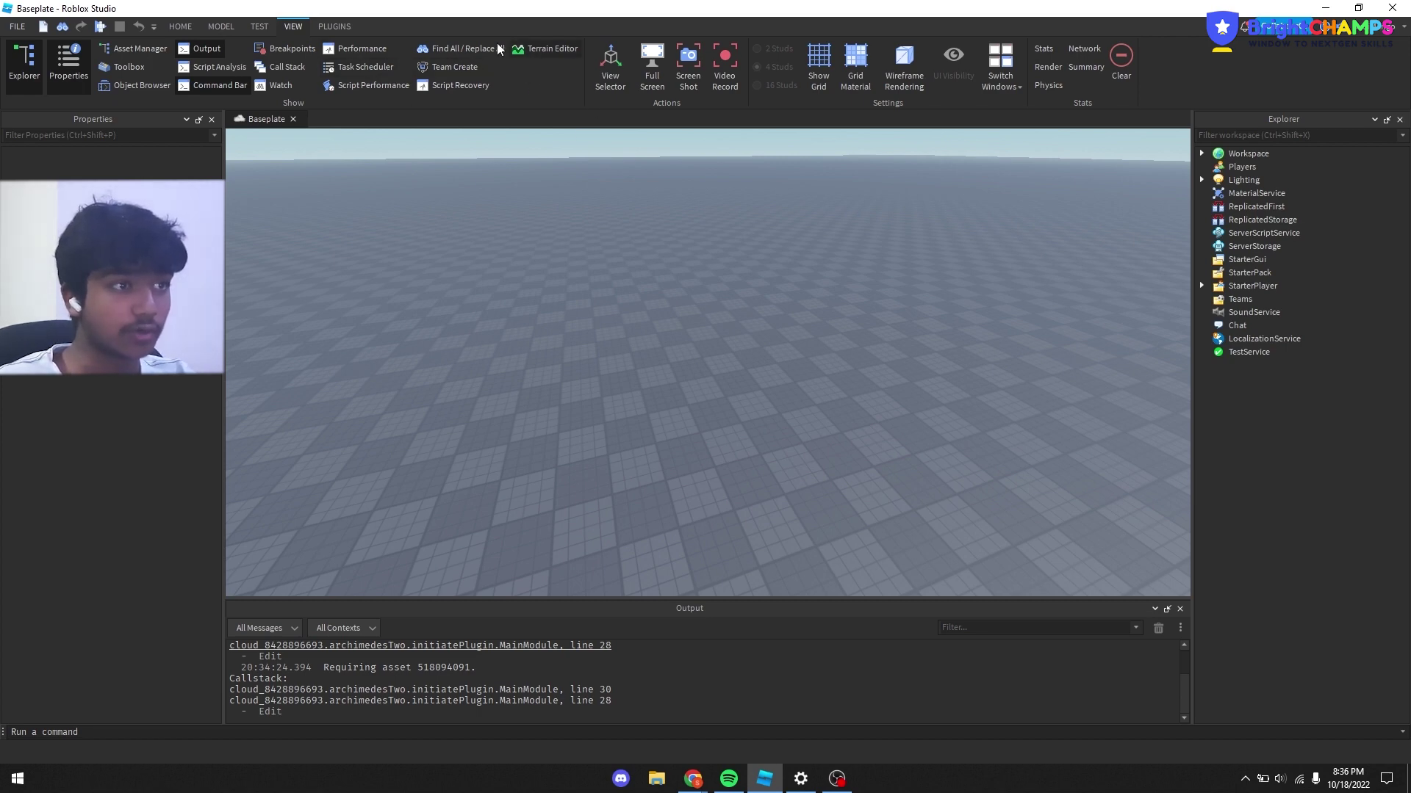
Step: Review the installed plugin tools and examine the baseplate and its spawn pad from several angles
{"action": "left_click", "coordinate": [335, 27]}
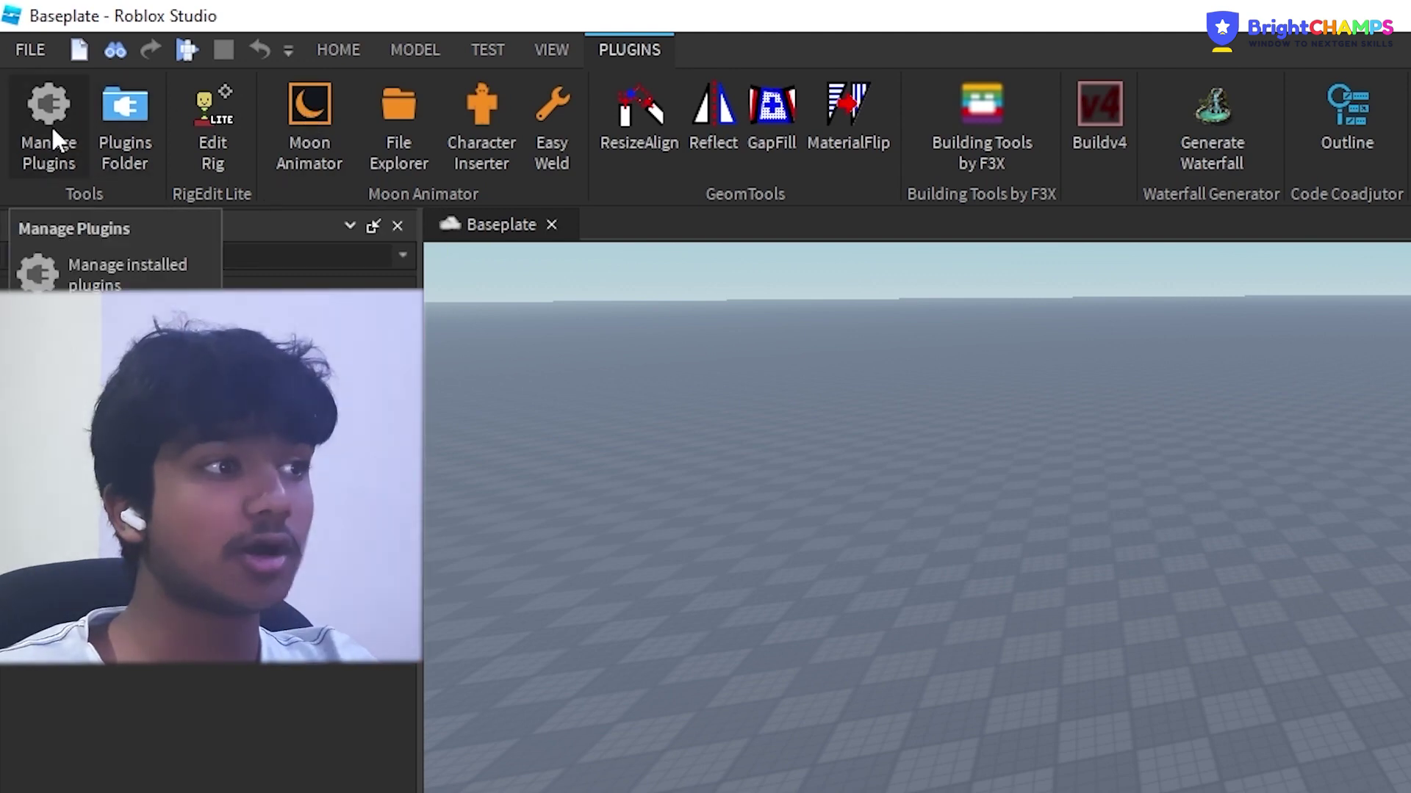
{"action": "left_click", "coordinate": [337, 50]}
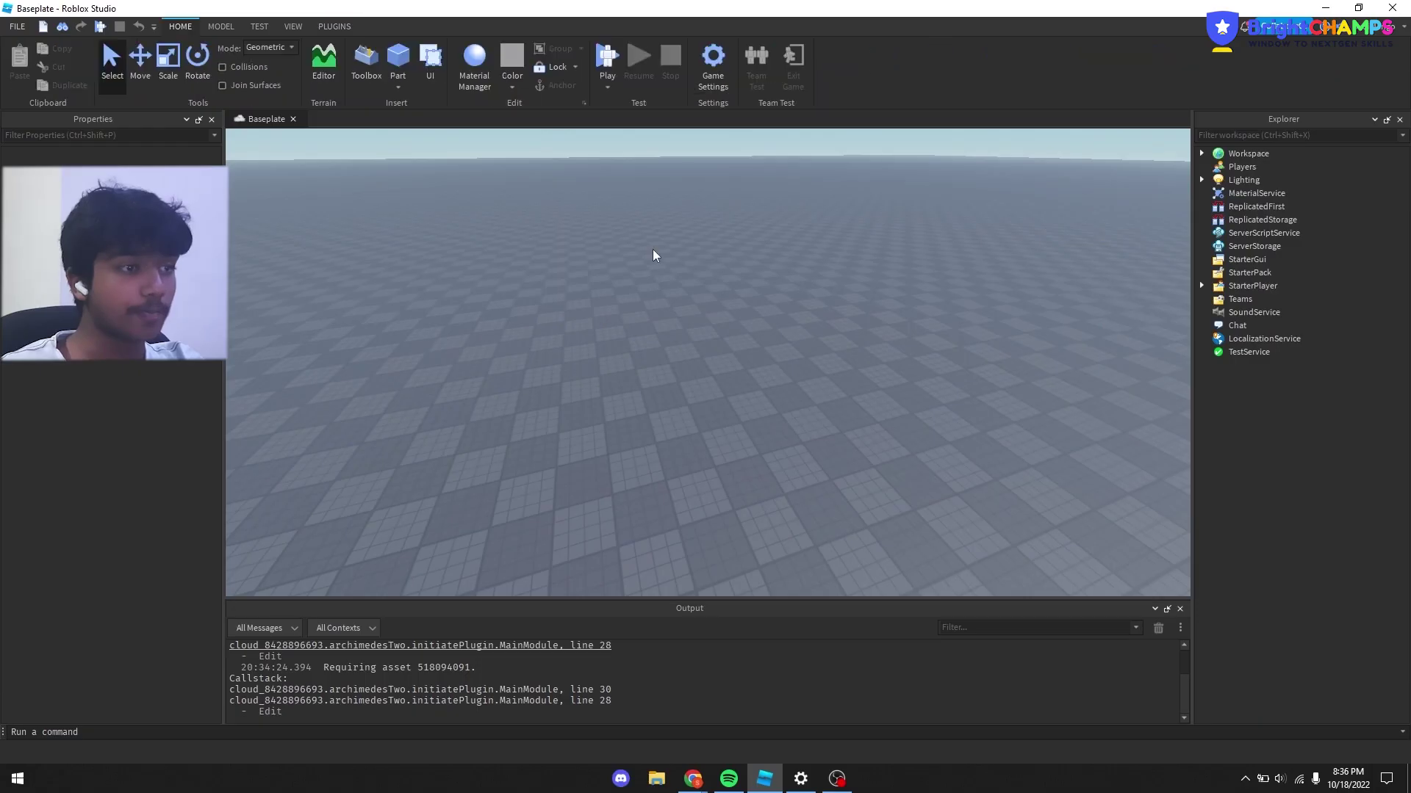
{"action": "right_click_drag", "start_coordinate": [653, 249], "coordinate": [726, 267]}
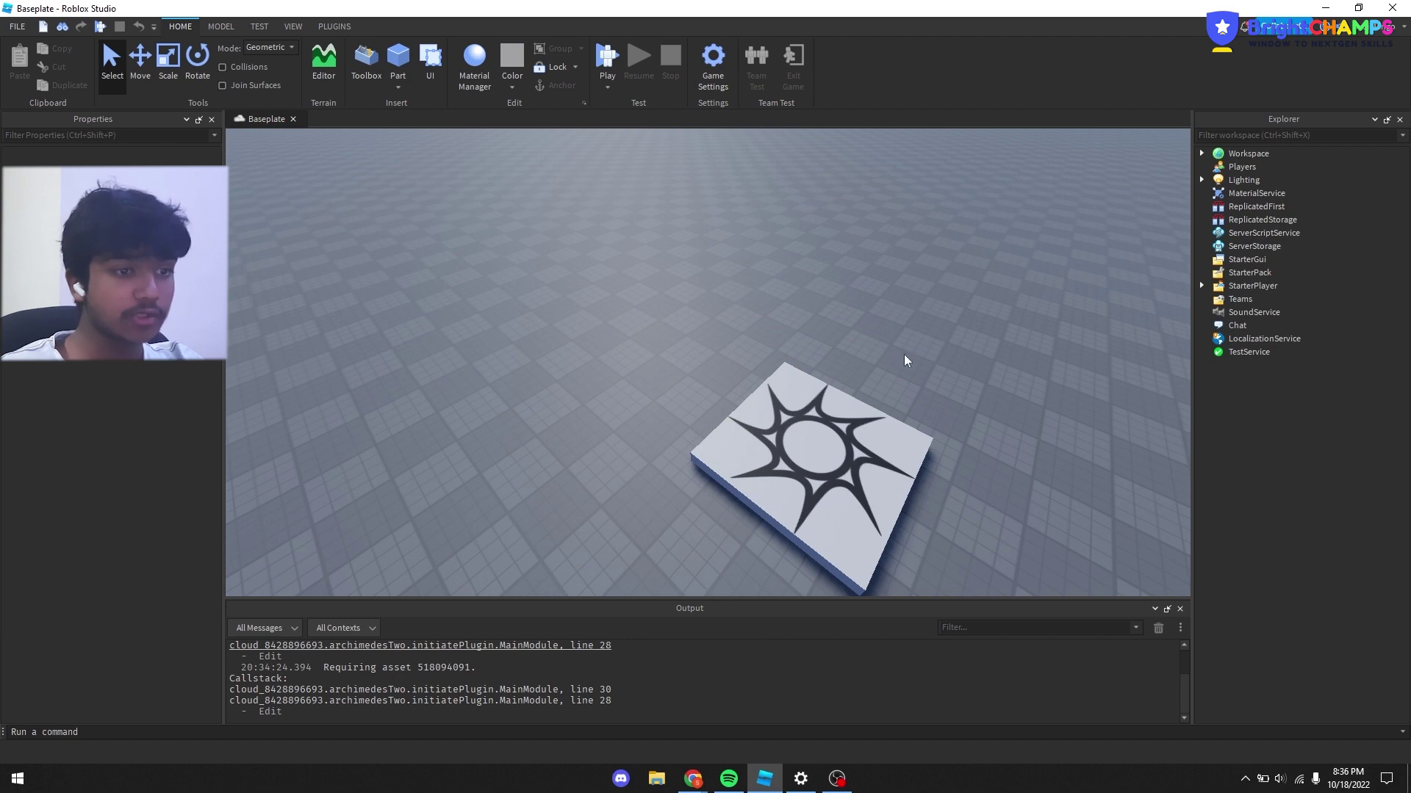
{"action": "right_click_drag", "start_coordinate": [669, 335], "coordinate": [653, 277]}
{"action": "scroll", "coordinate": [666, 328], "scroll_direction": "down", "scroll_amount": 5}
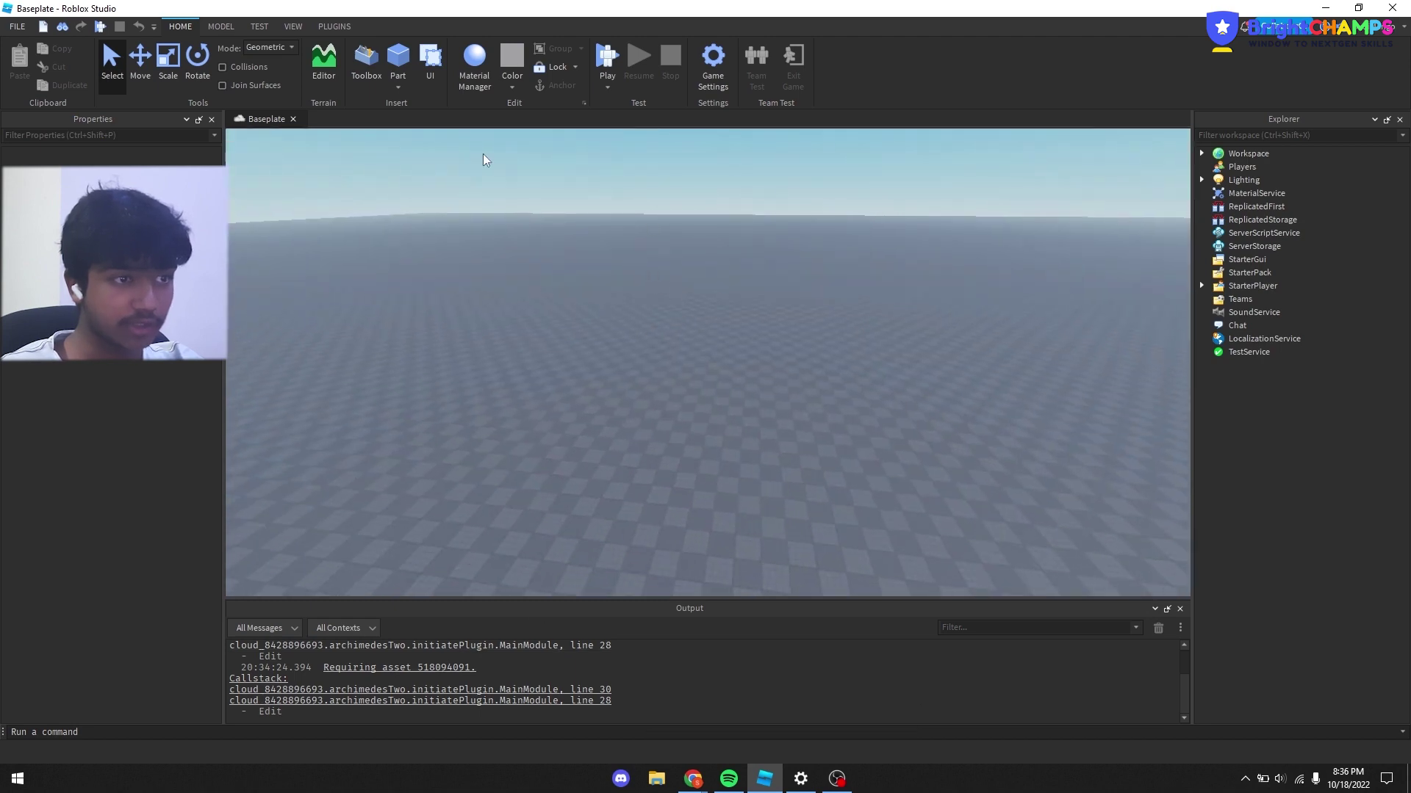
{"action": "right_click_drag", "start_coordinate": [595, 235], "coordinate": [596, 239]}
{"action": "scroll", "coordinate": [595, 234], "scroll_direction": "up", "scroll_amount": 3}
{"action": "key", "text": "s"}
{"action": "key", "text": "e"}
{"action": "key", "text": "e"}
{"action": "right_click_drag", "start_coordinate": [724, 312], "coordinate": [648, 327]}
{"action": "key", "text": "w"}
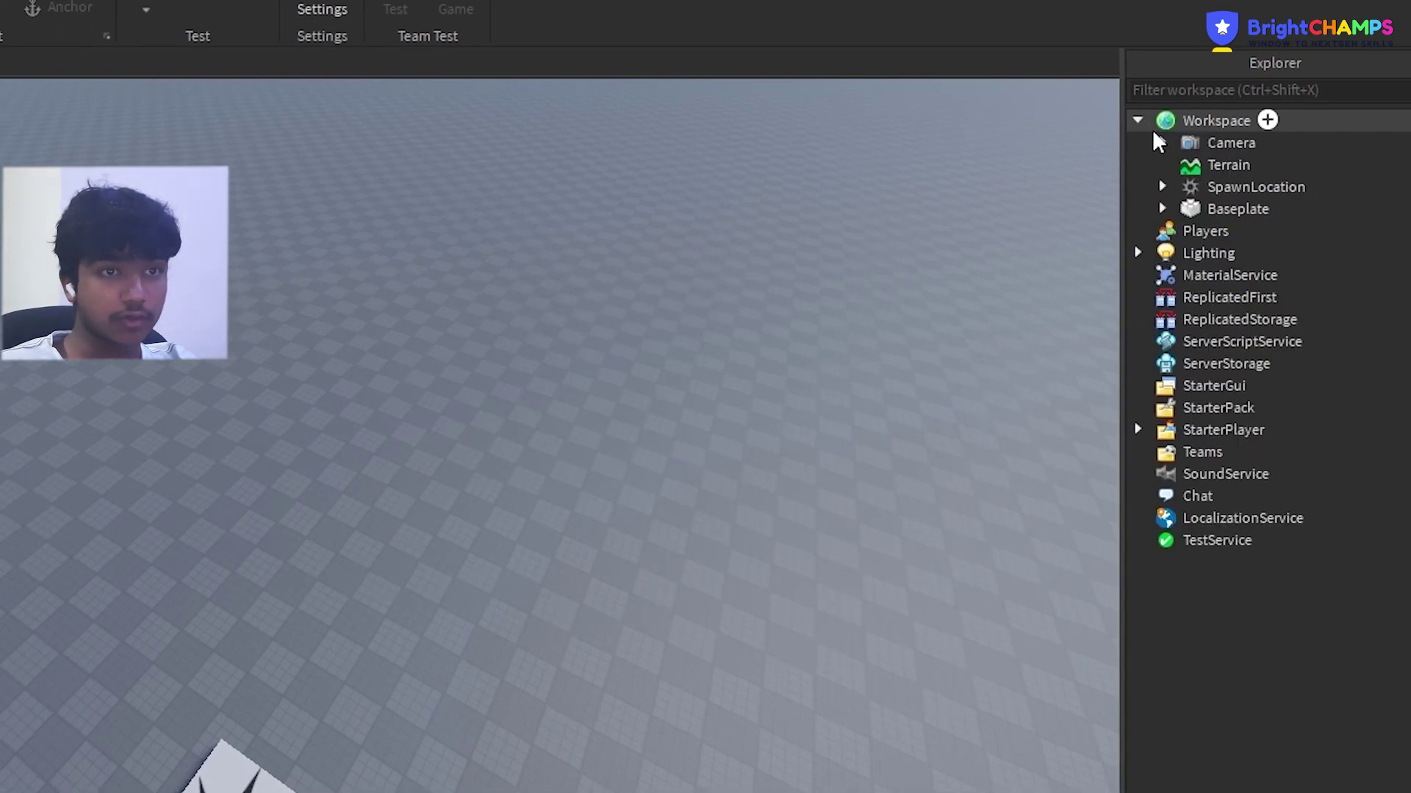
Step: Select the SpawnLocation, Camera and Baseplate inside the Workspace, and frame the whole Baseplate for inspection
{"action": "left_click", "coordinate": [1221, 208]}
{"action": "left_click", "coordinate": [1228, 187]}
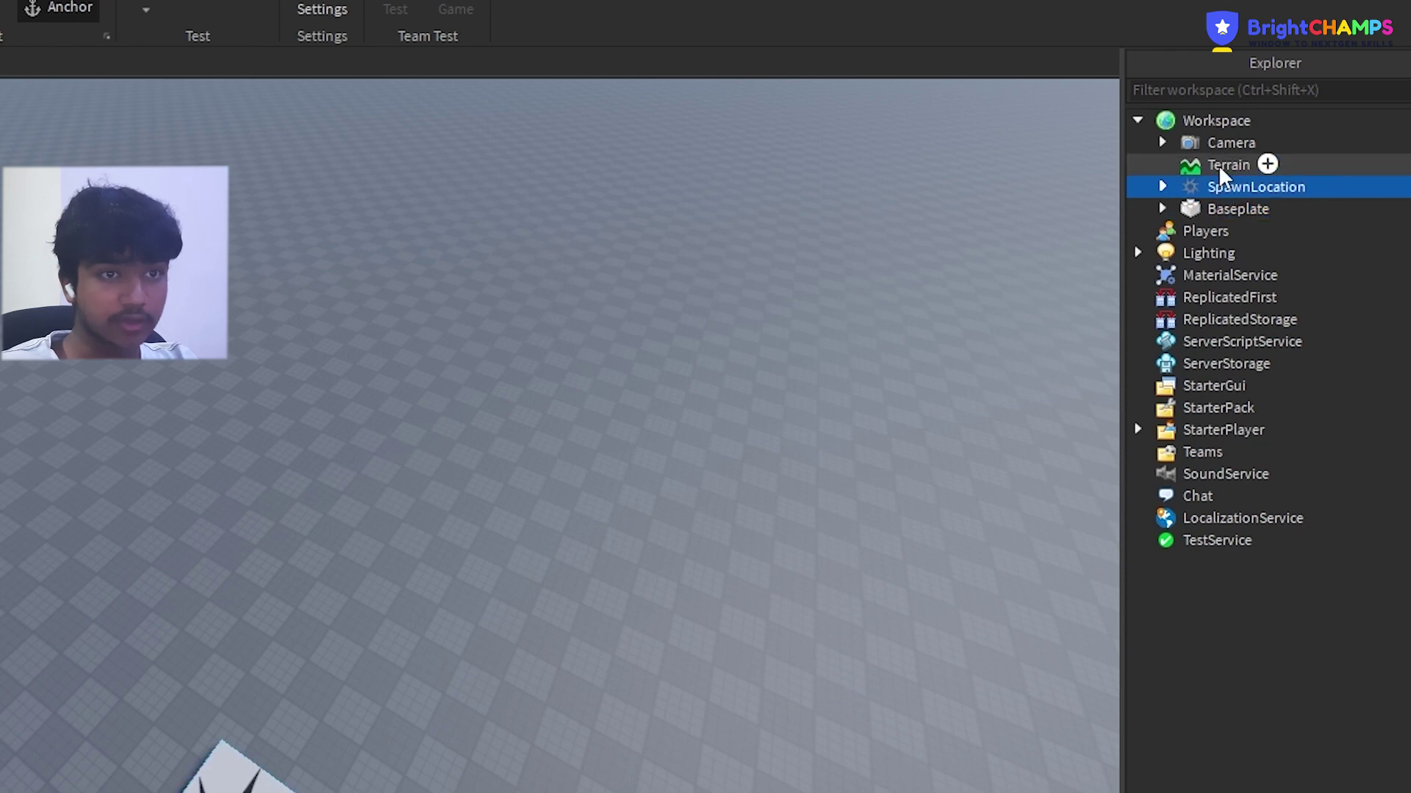
{"action": "left_click", "coordinate": [1221, 144]}
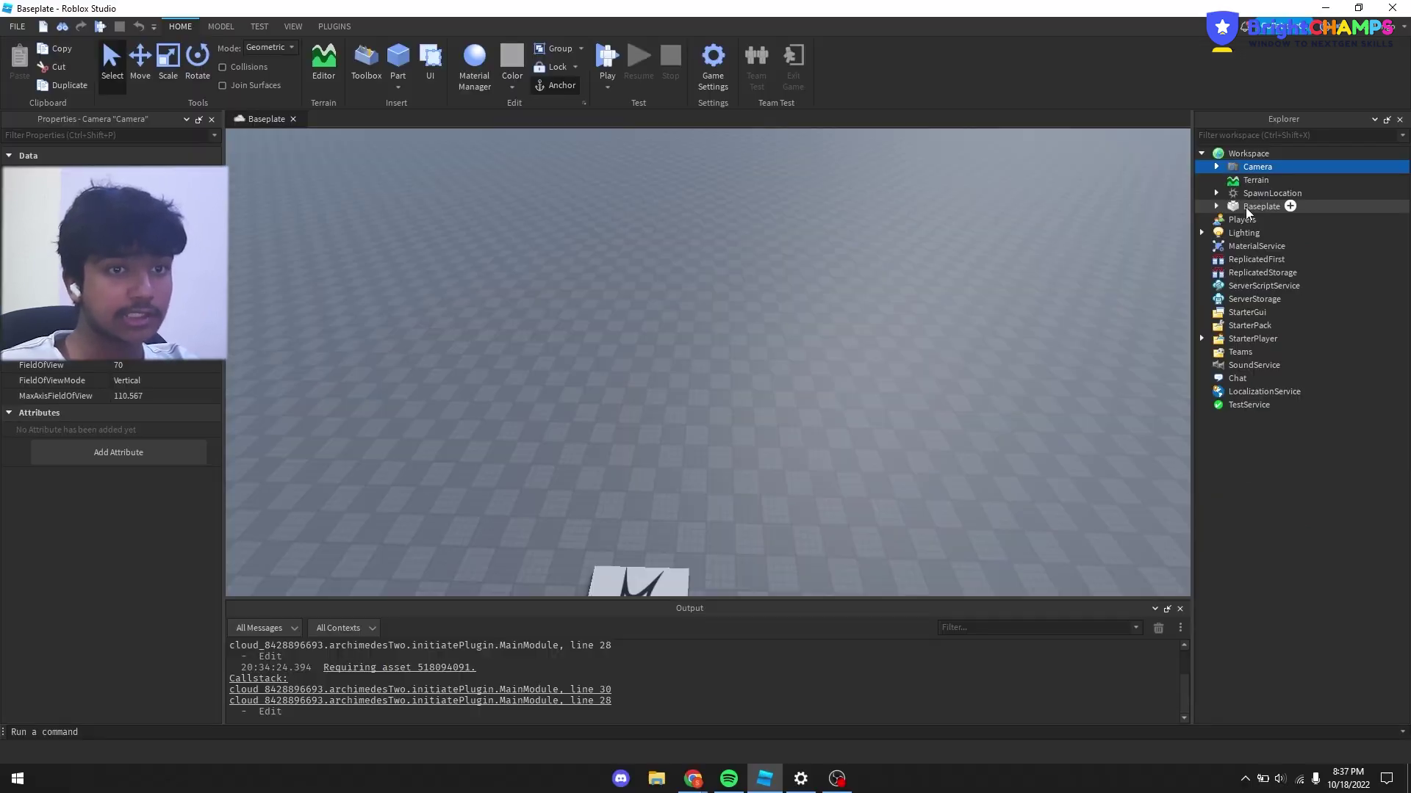
{"action": "left_click", "coordinate": [1212, 209]}
{"action": "key", "text": "f"}
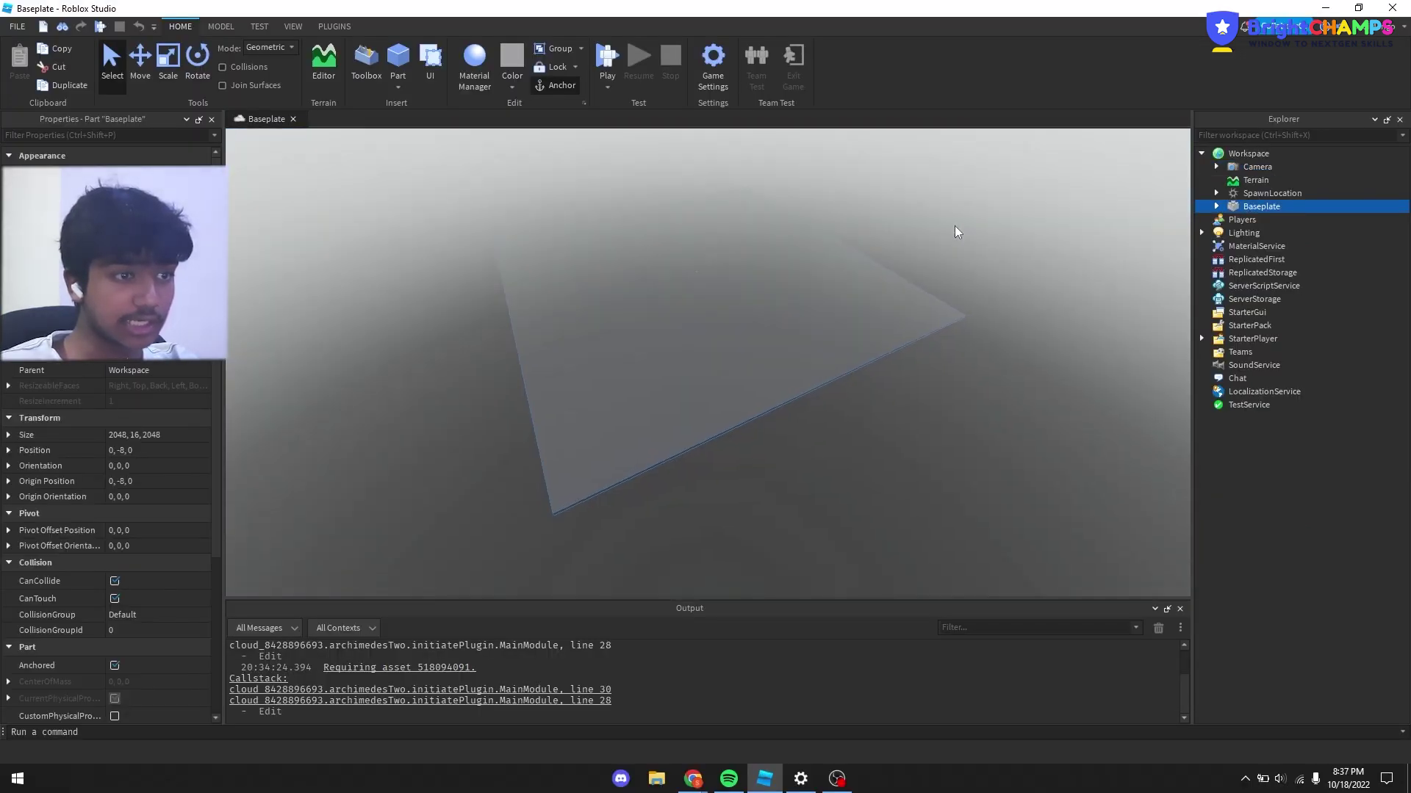
{"action": "right_click_drag", "start_coordinate": [954, 227], "coordinate": [954, 226]}
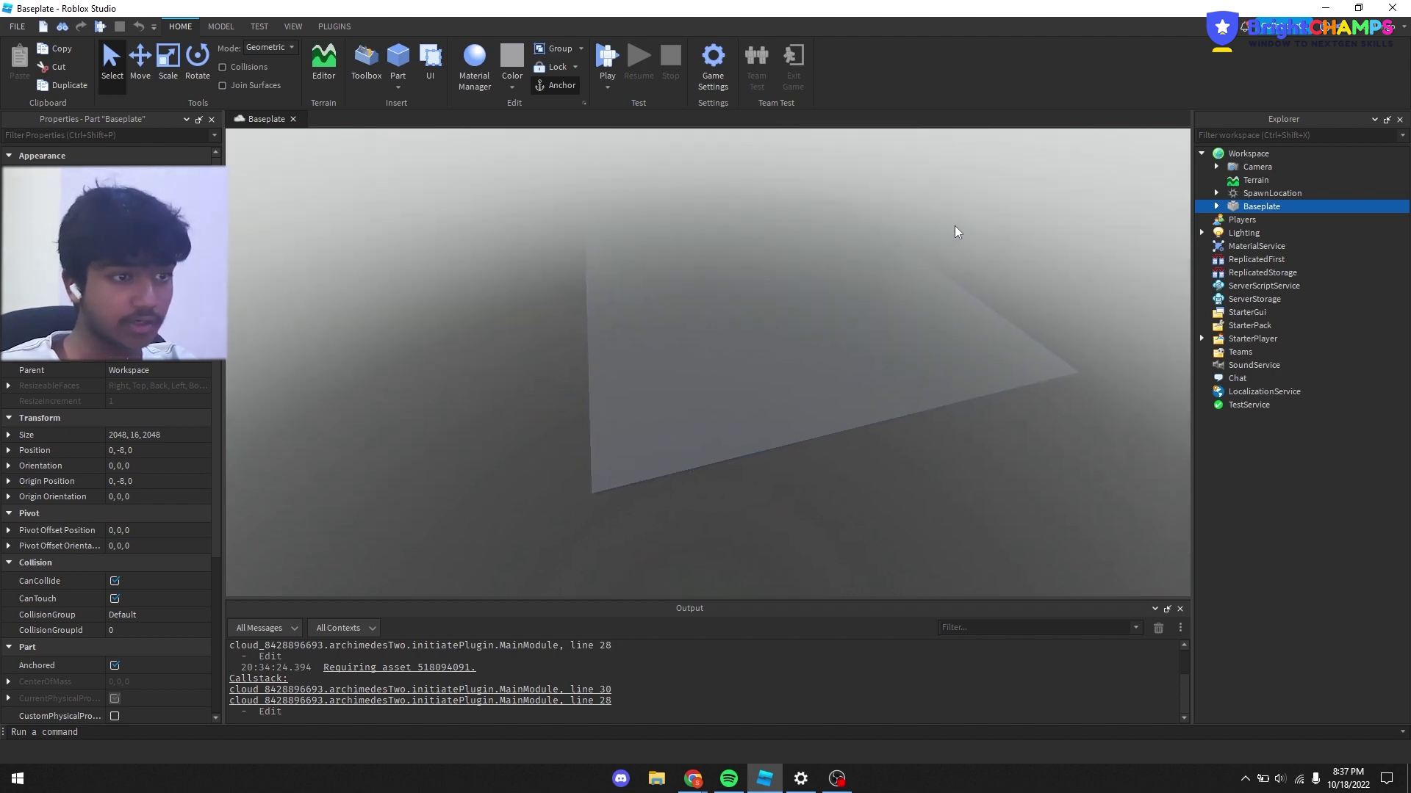
Step: Focus on the SpawnLocation, and select the Baseplate to examine the ground surface around it
{"action": "left_click", "coordinate": [1251, 196]}
{"action": "key", "text": "f"}
{"action": "left_click", "coordinate": [1251, 206]}
{"action": "right_click_drag", "start_coordinate": [844, 218], "coordinate": [851, 219]}
{"action": "key", "text": "w"}
{"action": "key", "text": "s"}
{"action": "key", "text": "w"}
{"action": "key", "text": "w"}
{"action": "key", "text": "s"}
Step: Select the SpawnLocation again and examine it up close in the viewport
{"action": "left_click", "coordinate": [1257, 194]}
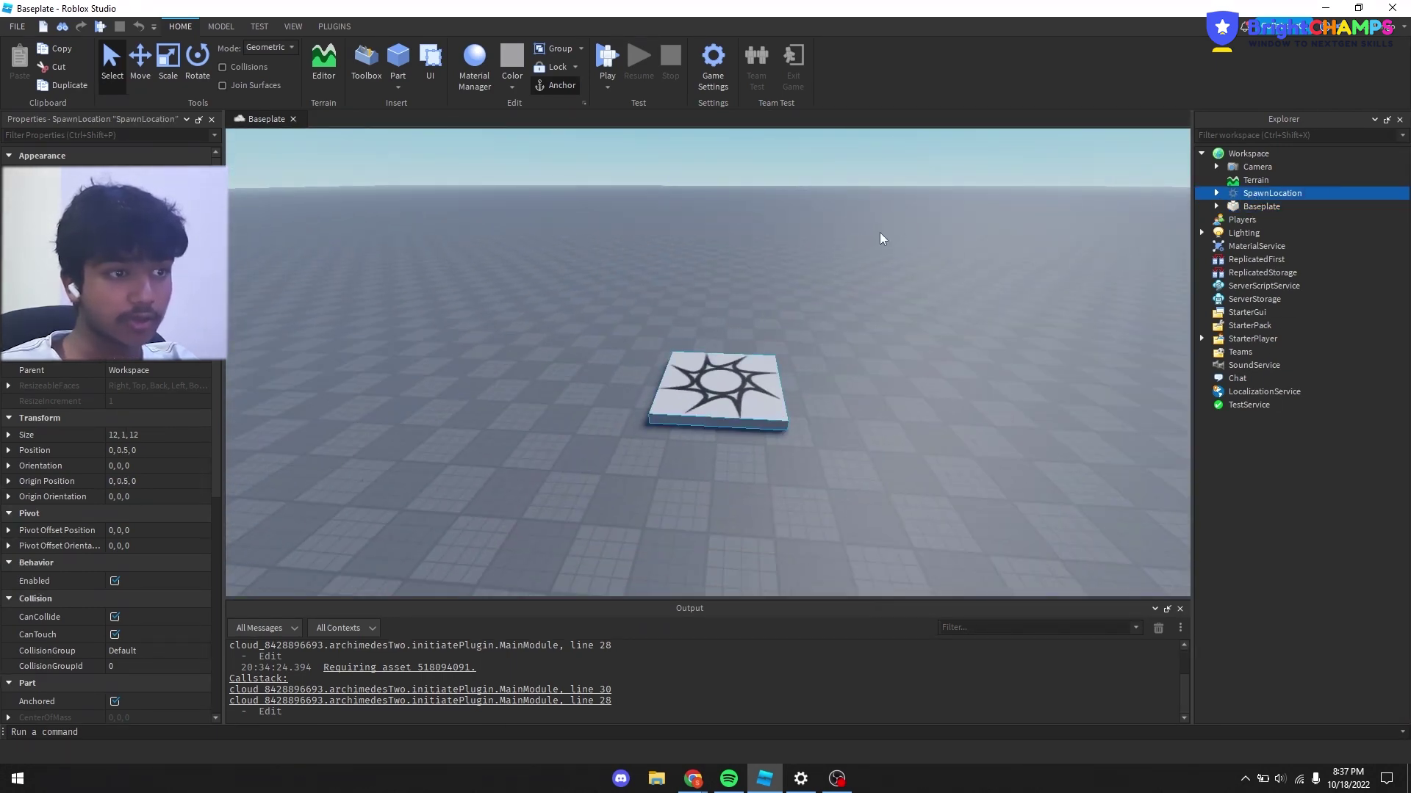
{"action": "key", "text": "f"}
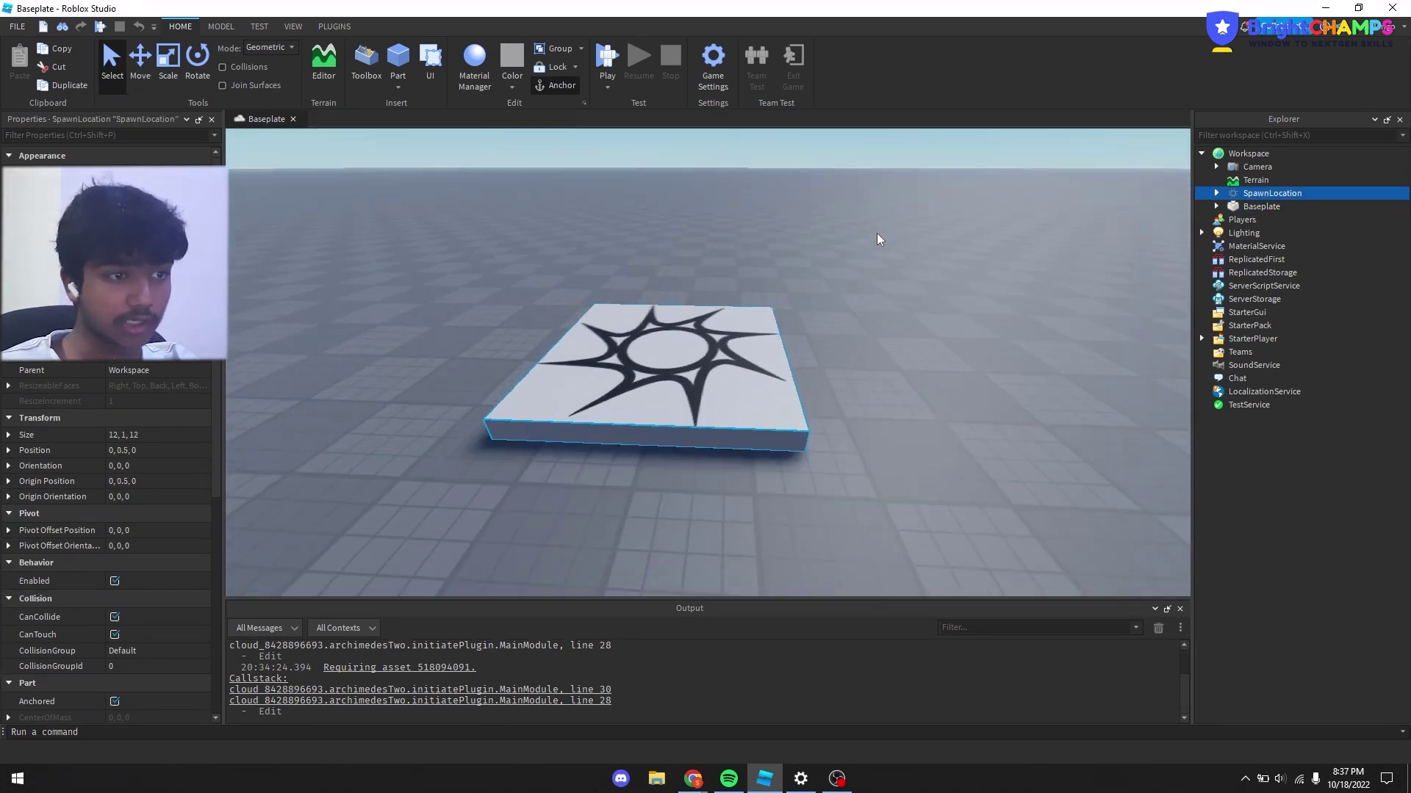
{"action": "key", "text": "w"}
{"action": "right_click_drag", "start_coordinate": [876, 232], "coordinate": [876, 232]}
{"action": "key", "text": "s"}
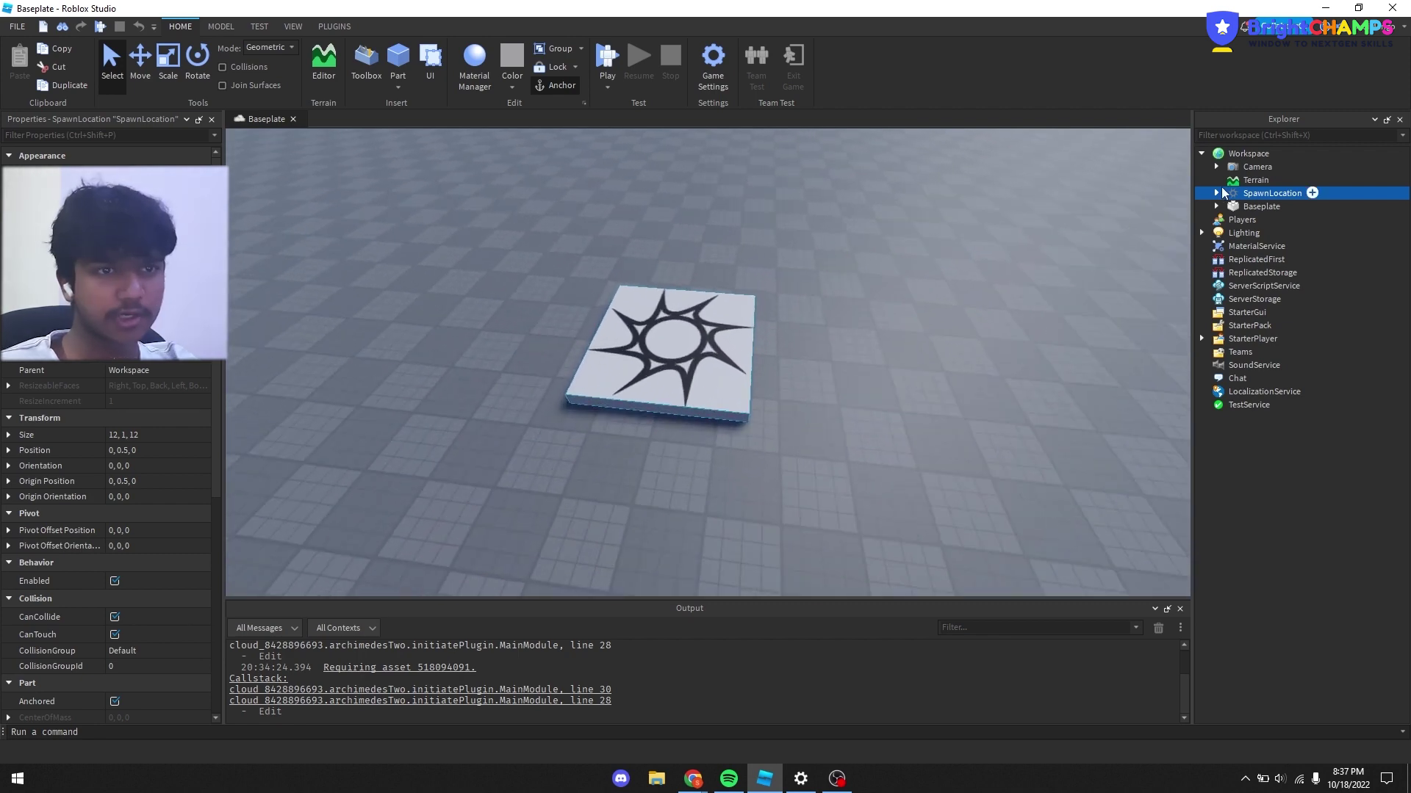
Step: Inspect the Workspace's Camera and Terrain objects along with their properties
{"action": "left_click", "coordinate": [1245, 167]}
{"action": "key", "text": "s"}
{"action": "right_click_drag", "start_coordinate": [1096, 219], "coordinate": [1096, 219]}
{"action": "right_click_drag", "start_coordinate": [845, 267], "coordinate": [845, 269]}
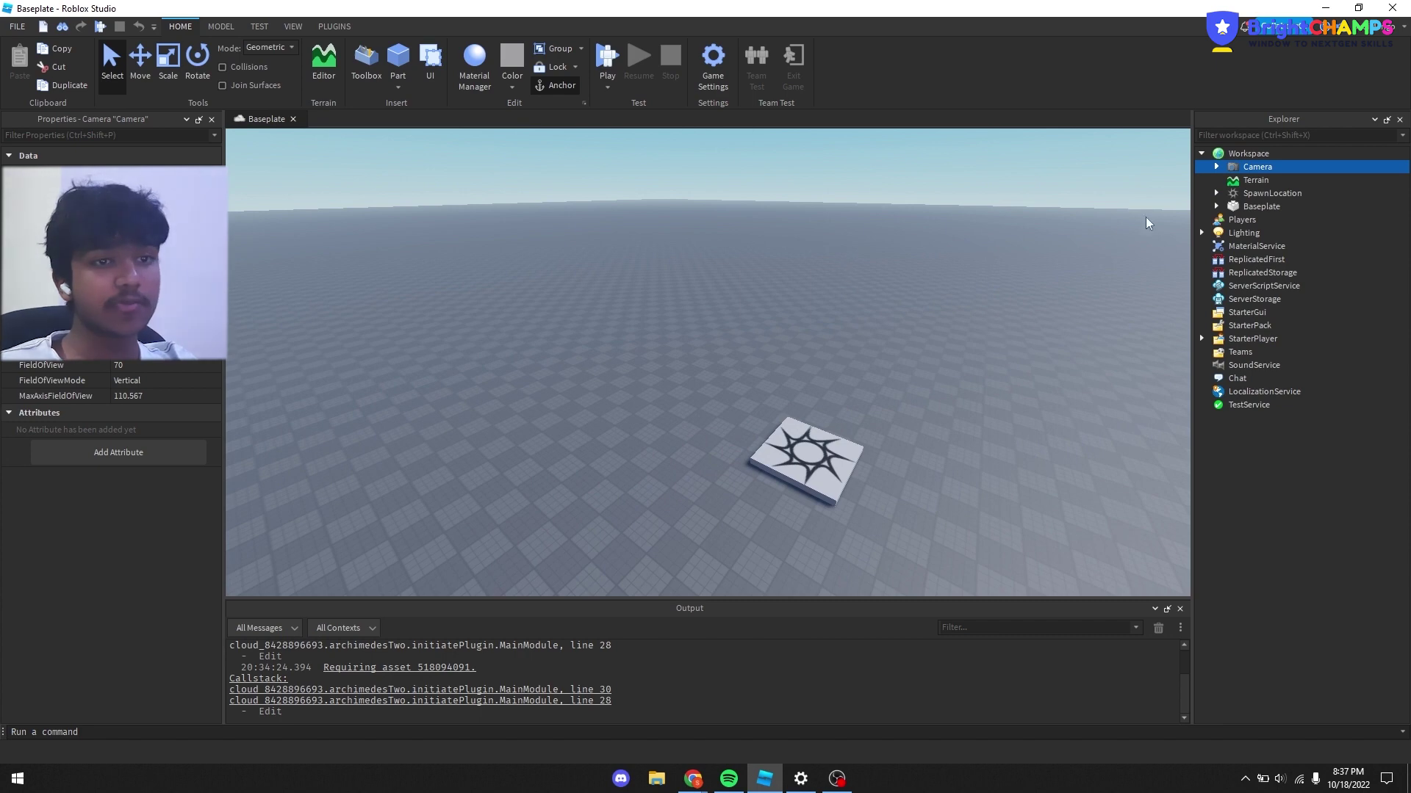
{"action": "left_click", "coordinate": [1251, 181]}
{"action": "right_click_drag", "start_coordinate": [792, 306], "coordinate": [1171, 376]}
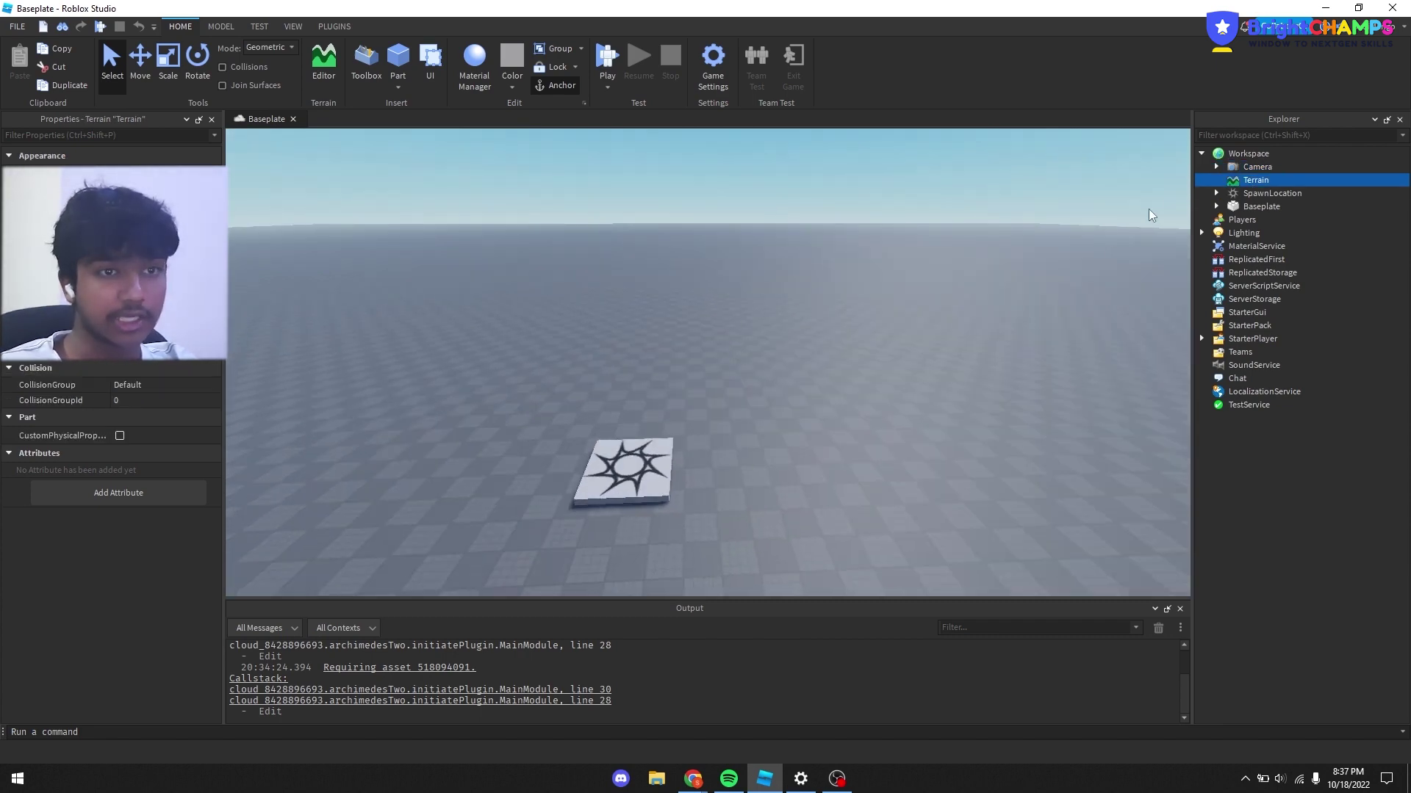
{"action": "right_click_drag", "start_coordinate": [757, 333], "coordinate": [827, 312]}
{"action": "key", "text": "w"}
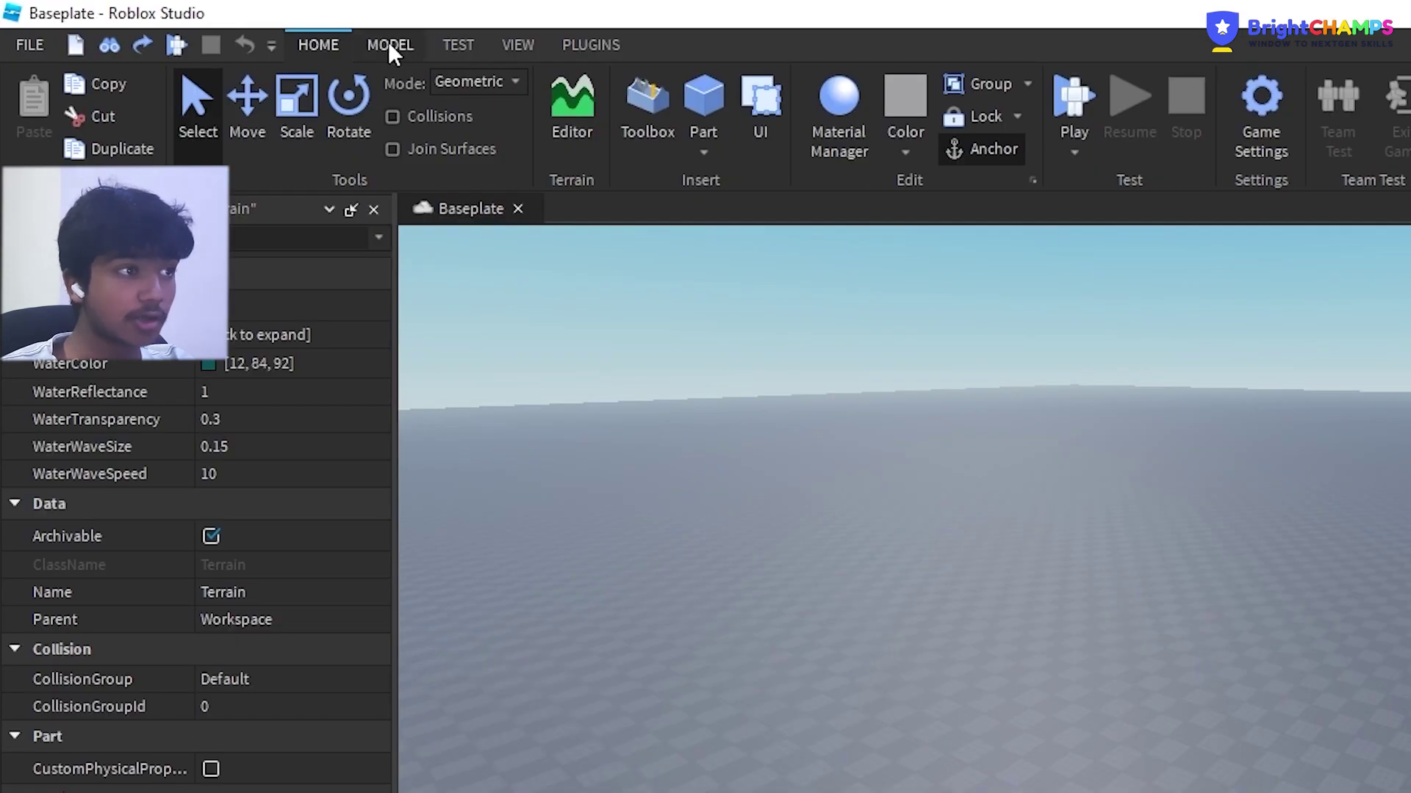
Step: Insert a block part into the Workspace and focus the view on it
{"action": "left_click", "coordinate": [390, 46]}
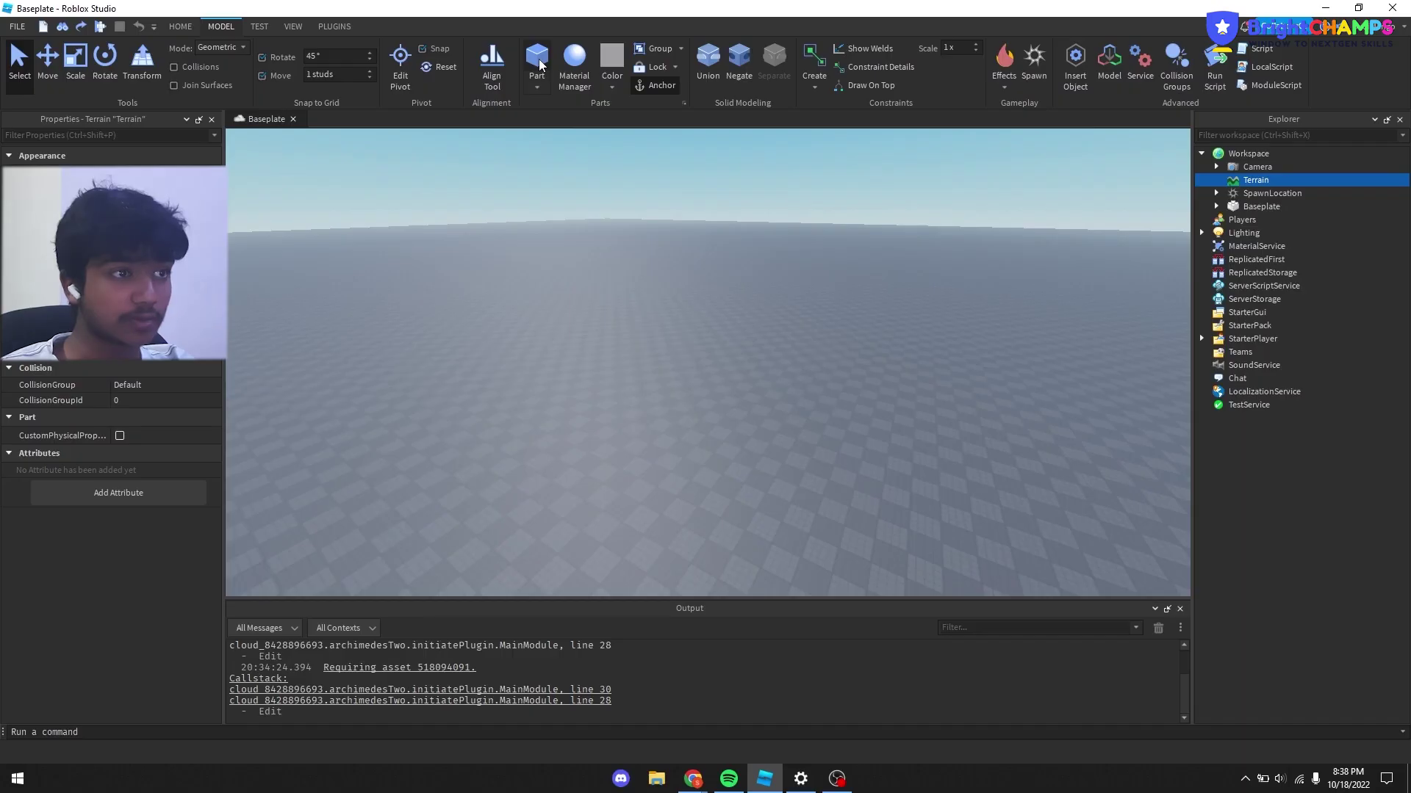
{"action": "left_click", "coordinate": [951, 110]}
{"action": "key", "text": "f"}
{"action": "scroll", "coordinate": [661, 243], "scroll_direction": "down", "scroll_amount": 6}
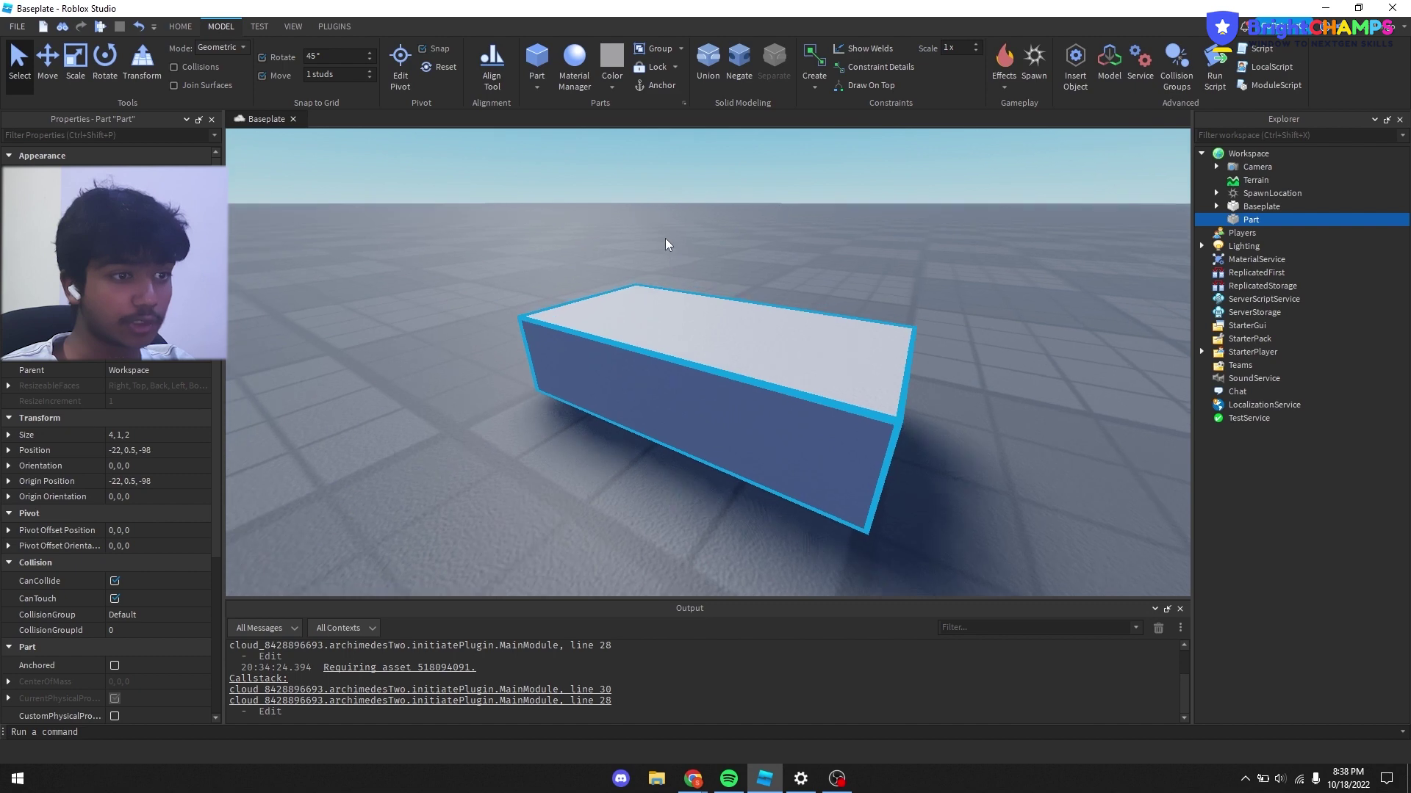
{"action": "scroll", "coordinate": [665, 241], "scroll_direction": "down", "scroll_amount": 2}
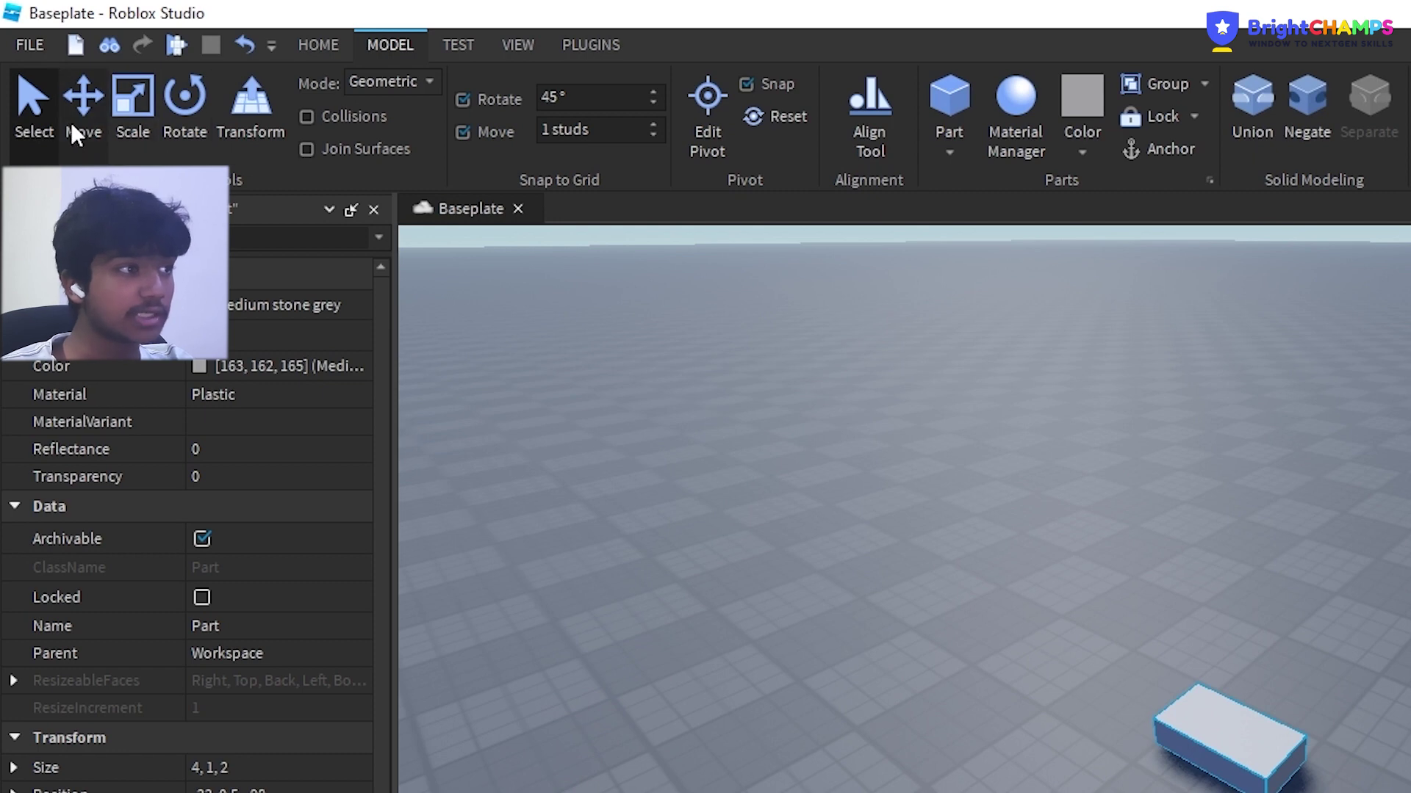
Step: Reposition the part freely across the Baseplate with the Select tool, to about position -37, 0.5, -111
{"action": "left_click", "coordinate": [26, 112]}
{"action": "right_click_drag", "start_coordinate": [898, 488], "coordinate": [895, 495]}
{"action": "key", "text": "w"}
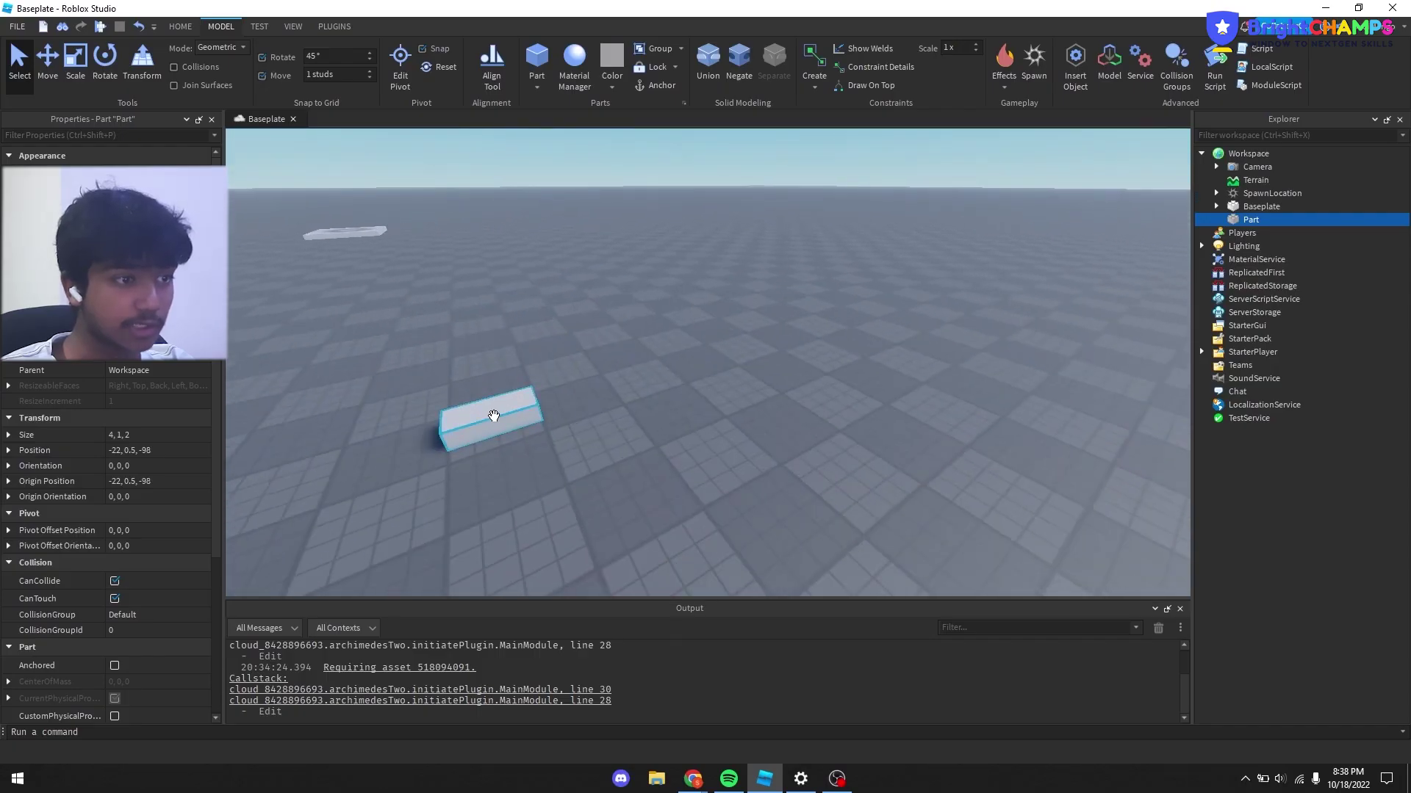
{"action": "scroll", "coordinate": [494, 416], "scroll_direction": "down", "scroll_amount": 3}
{"action": "left_click_drag", "start_coordinate": [495, 412], "coordinate": [638, 346]}
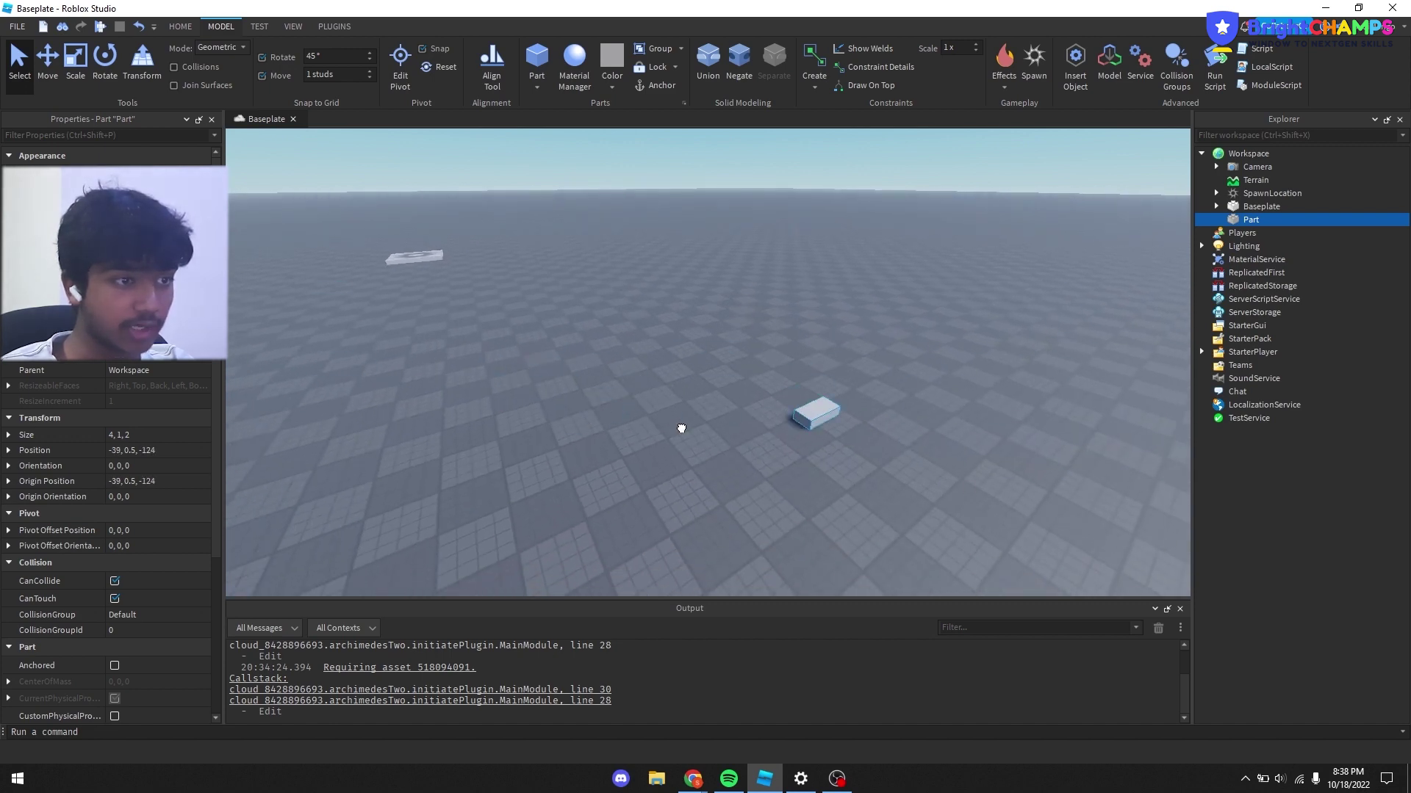
{"action": "scroll", "coordinate": [835, 340], "scroll_direction": "up", "scroll_amount": 3}
{"action": "right_click_drag", "start_coordinate": [835, 341], "coordinate": [702, 346]}
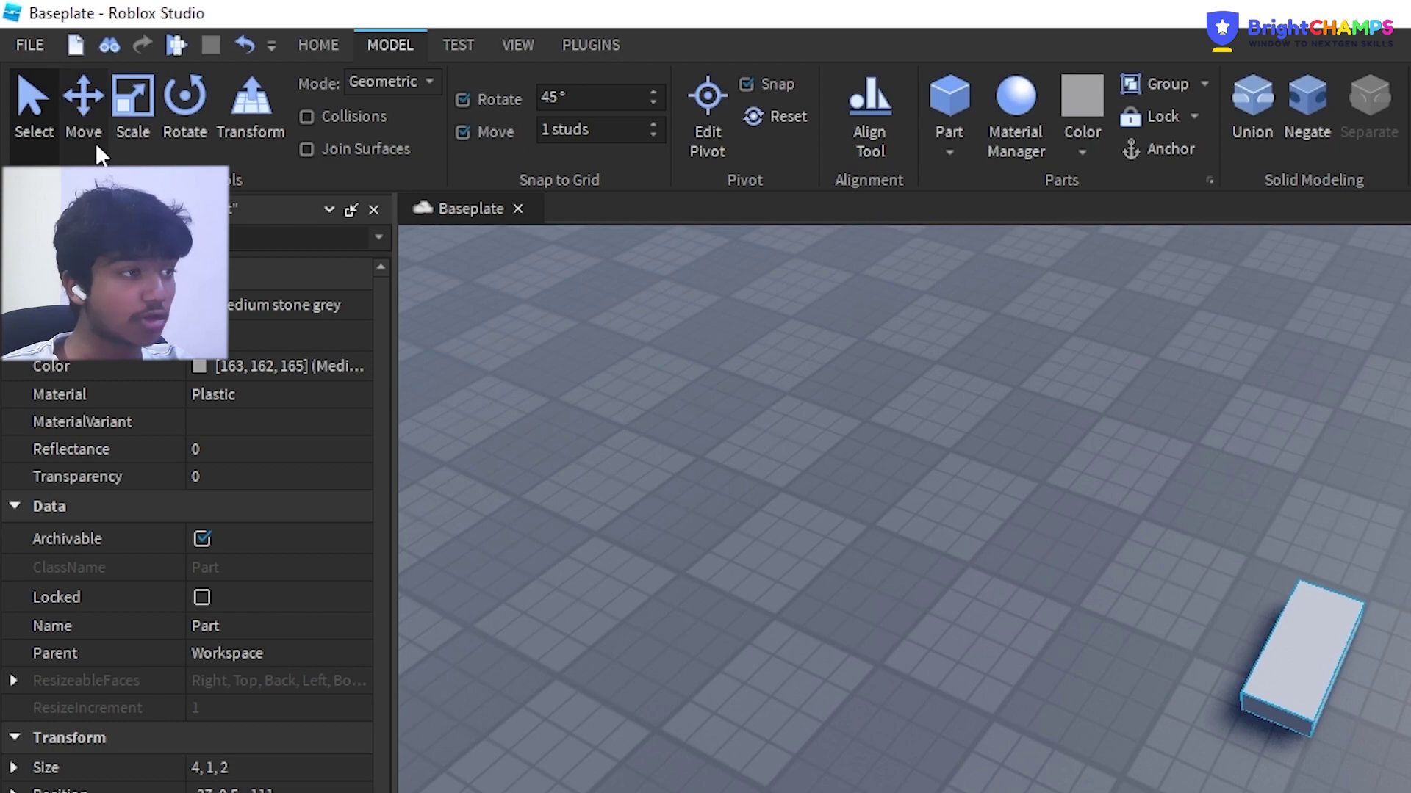
Step: Shift the part along its axes with the Move tool to about position -36, 0.5, -121
{"action": "left_click", "coordinate": [85, 111]}
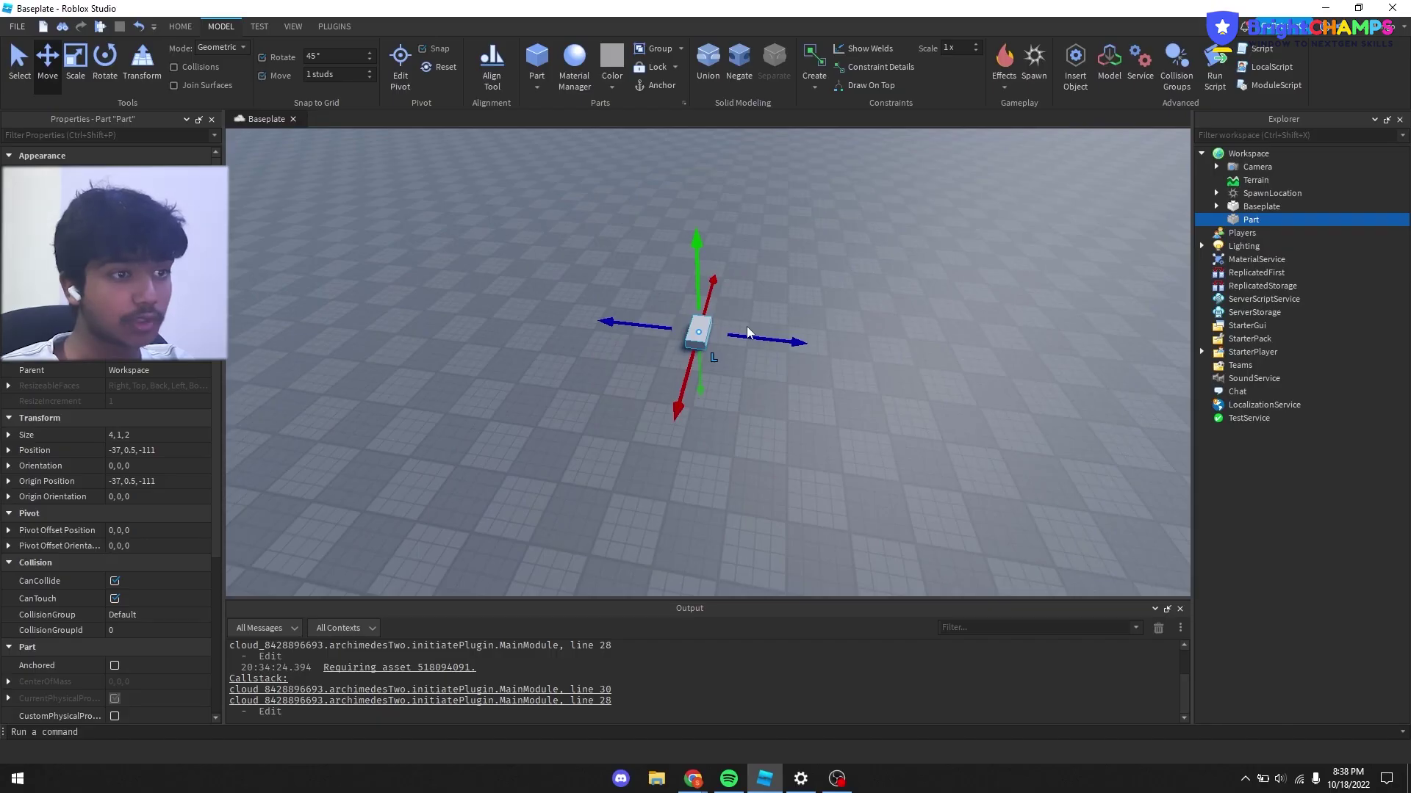
{"action": "left_click_drag", "start_coordinate": [744, 334], "coordinate": [845, 352]}
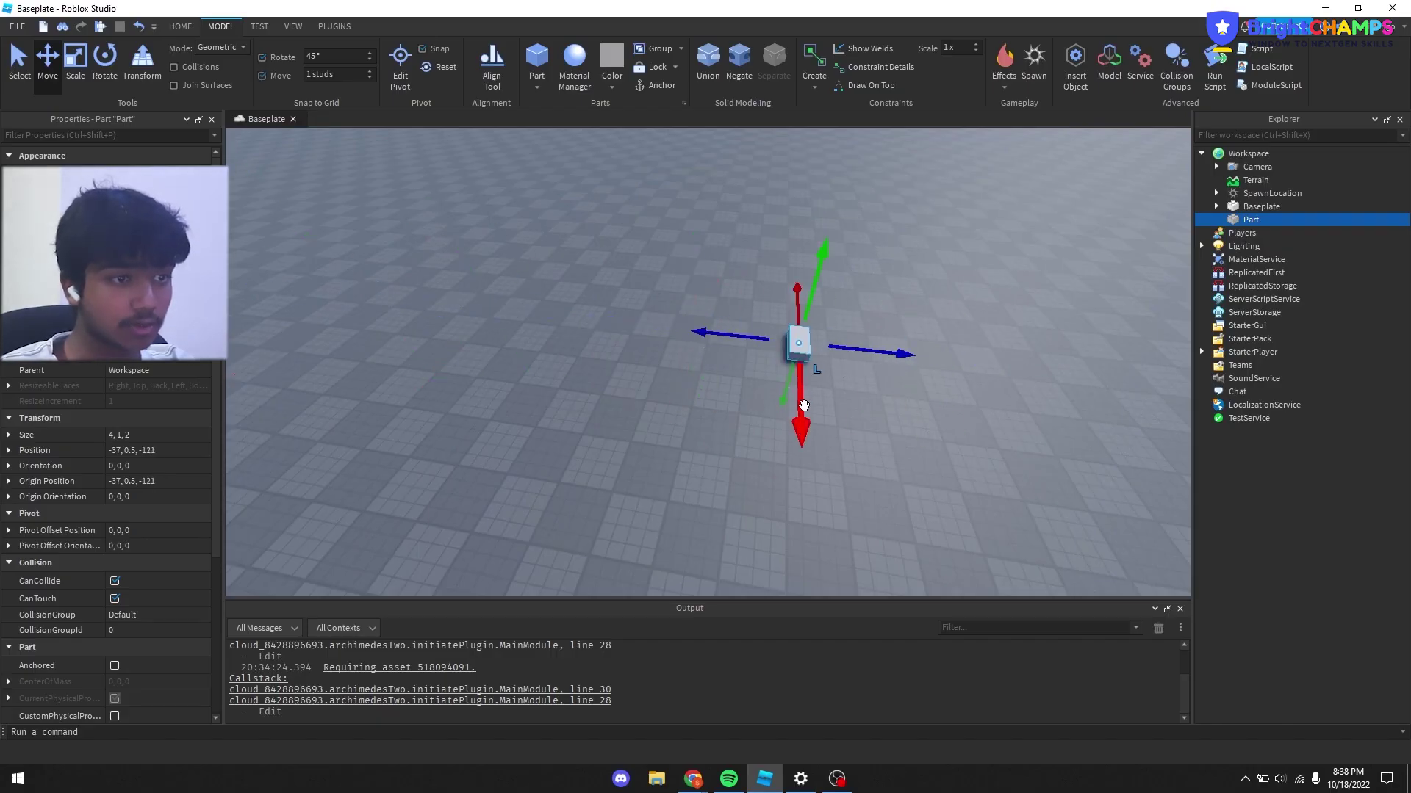
{"action": "mouse_move", "coordinate": [804, 405]}
{"action": "left_mouse_down"}
{"action": "mouse_move", "coordinate": [789, 498]}
{"action": "mouse_move", "coordinate": [802, 415]}
{"action": "left_mouse_up"}
{"action": "left_click_drag", "start_coordinate": [808, 308], "coordinate": [891, 316]}
{"action": "right_click_drag", "start_coordinate": [892, 316], "coordinate": [898, 285]}
Step: Scale the part on all three axes into a block of about 13 × 14 × 4 studs
{"action": "left_click", "coordinate": [76, 63]}
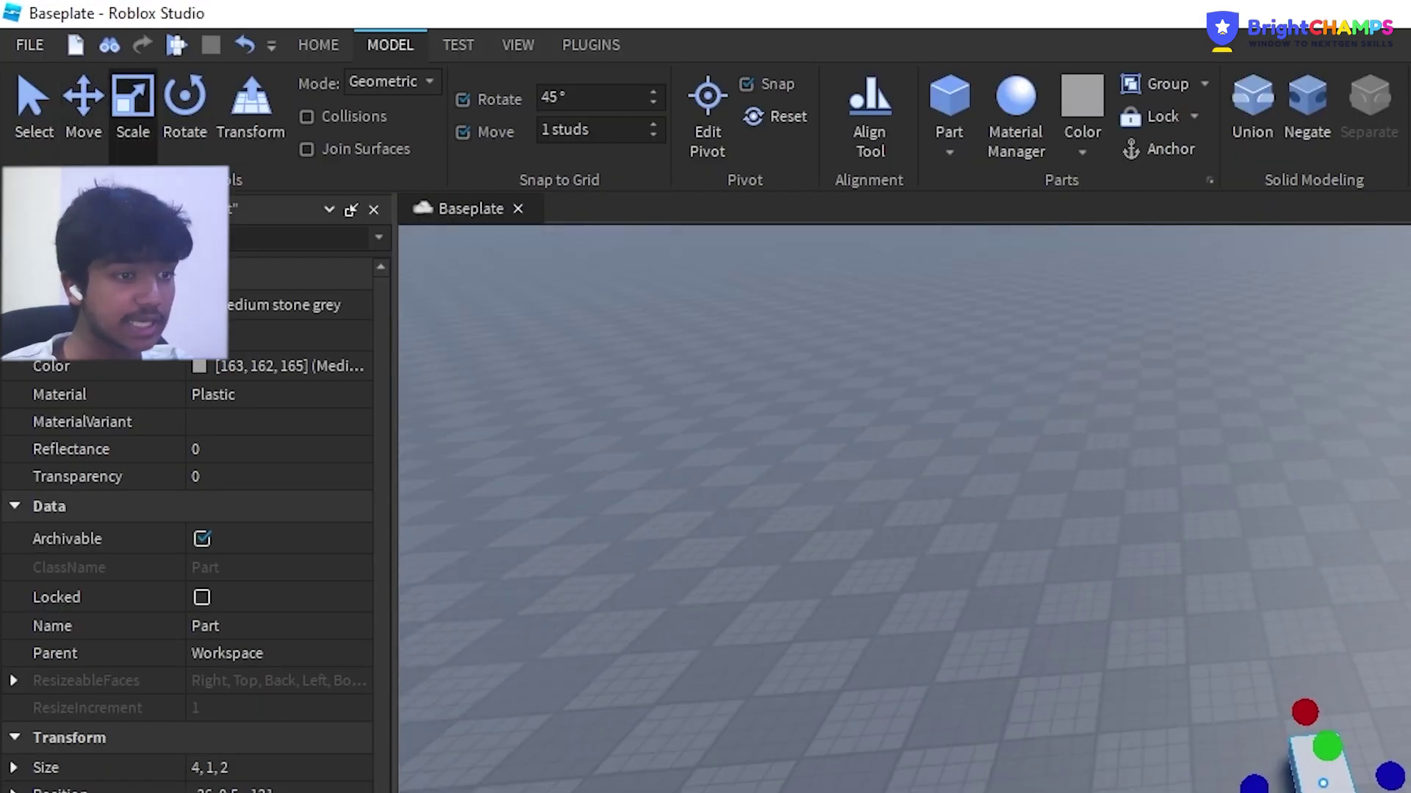
{"action": "right_click_drag", "start_coordinate": [817, 307], "coordinate": [815, 309]}
{"action": "left_click_drag", "start_coordinate": [765, 506], "coordinate": [758, 309]}
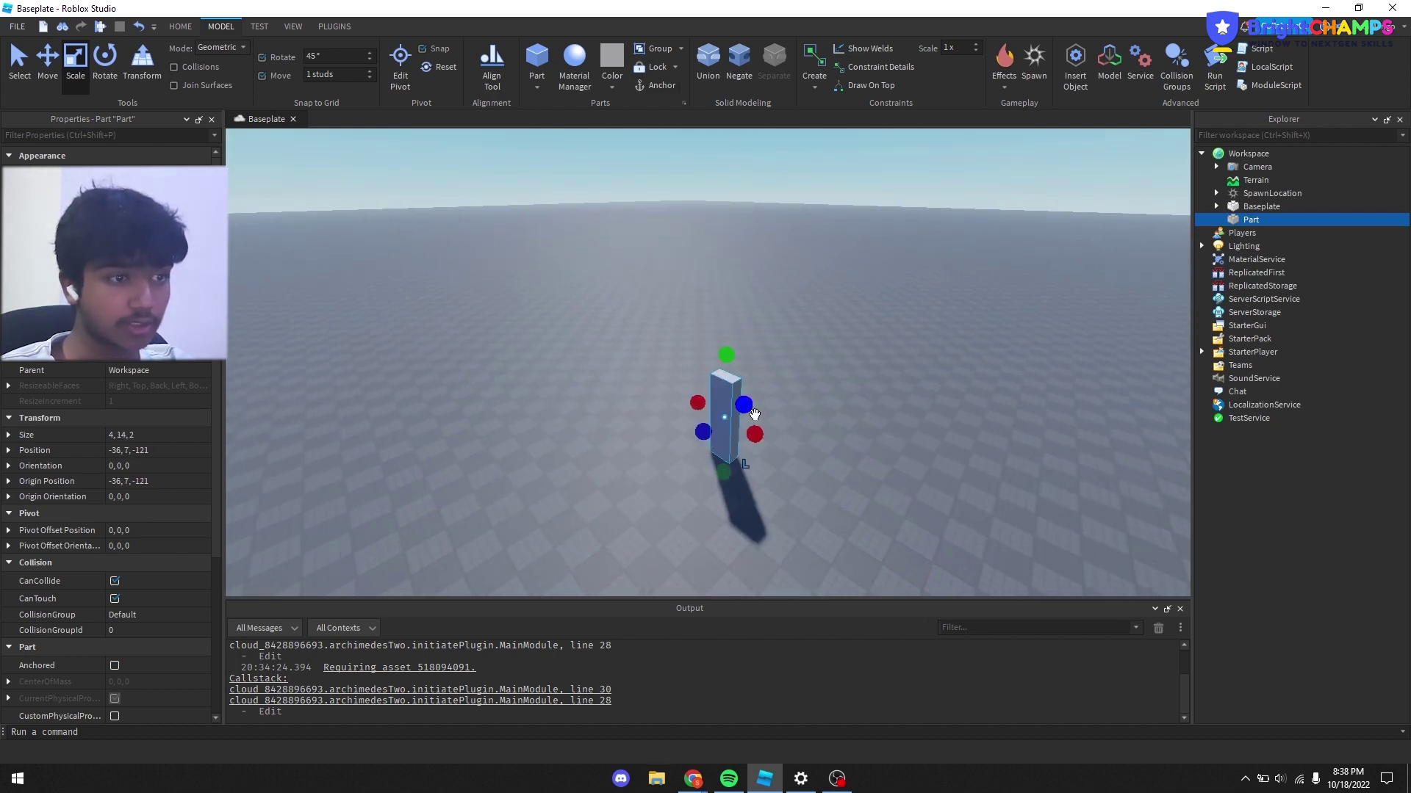
{"action": "left_click_drag", "start_coordinate": [754, 433], "coordinate": [572, 503]}
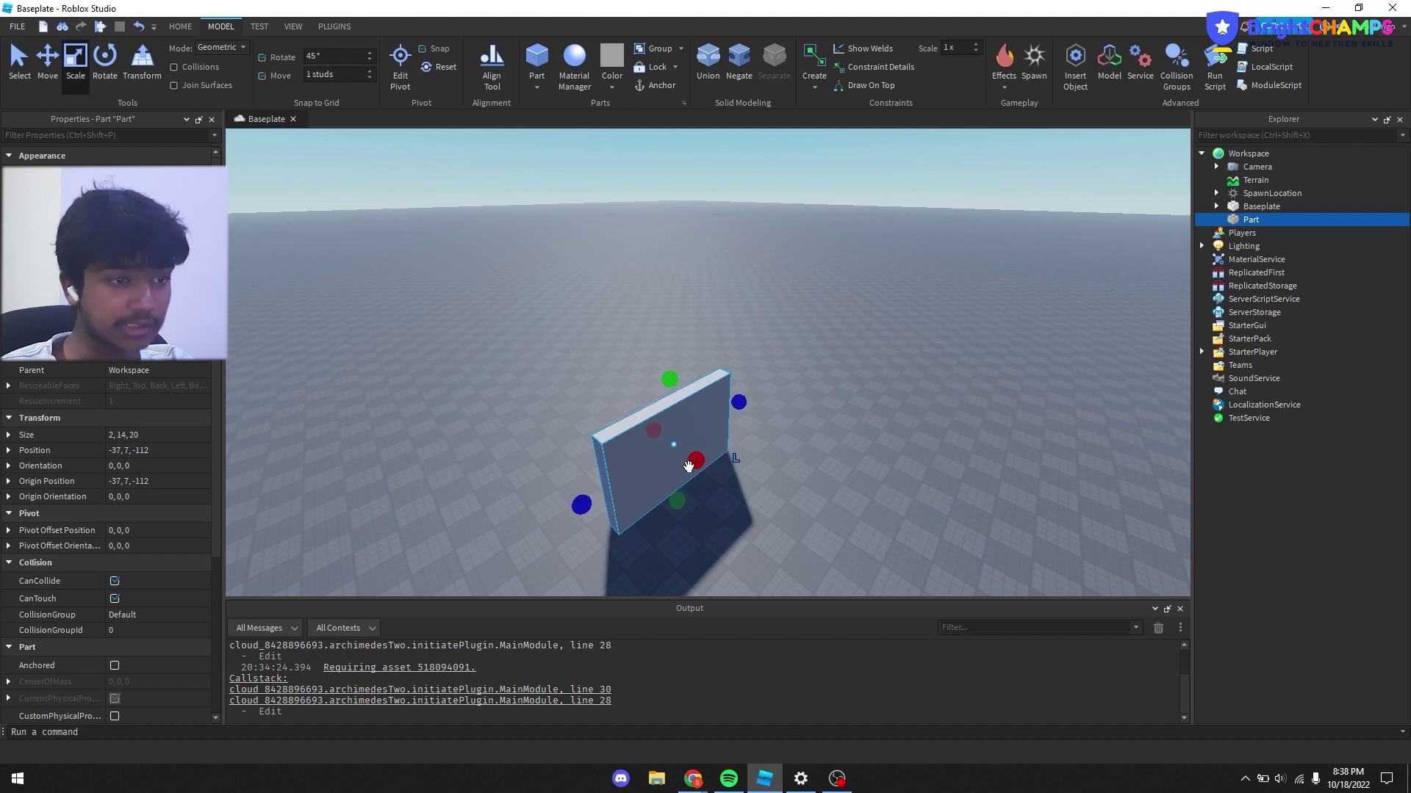
{"action": "left_click_drag", "start_coordinate": [689, 466], "coordinate": [735, 497]}
{"action": "left_click_drag", "start_coordinate": [618, 531], "coordinate": [743, 472]}
{"action": "right_click_drag", "start_coordinate": [750, 426], "coordinate": [742, 397]}
Step: Try rotation snaps of 90° and 45°, set 1°, and turn the part about its vertical axis to about 16°
{"action": "left_click", "coordinate": [185, 110]}
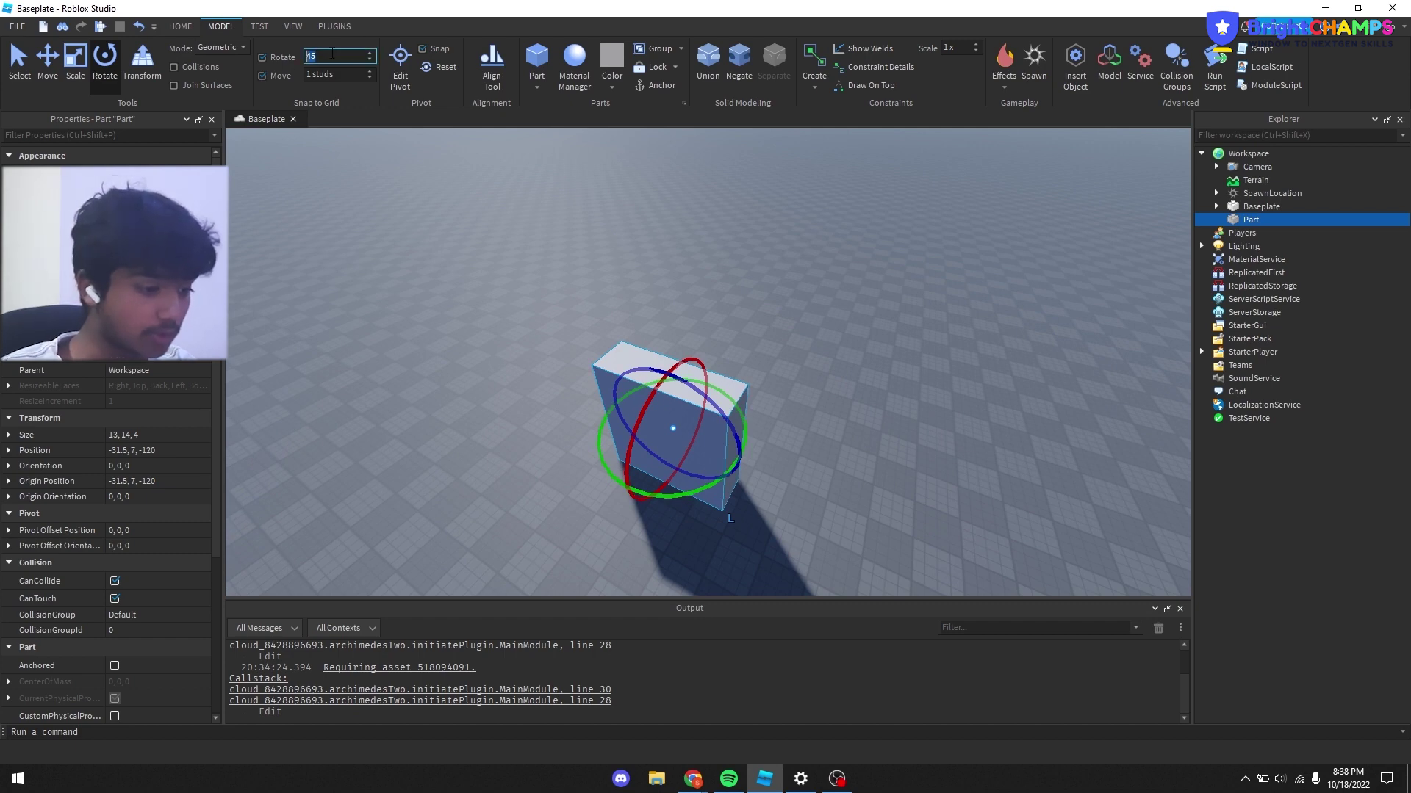
{"action": "left_click_drag", "start_coordinate": [724, 391], "coordinate": [698, 405]}
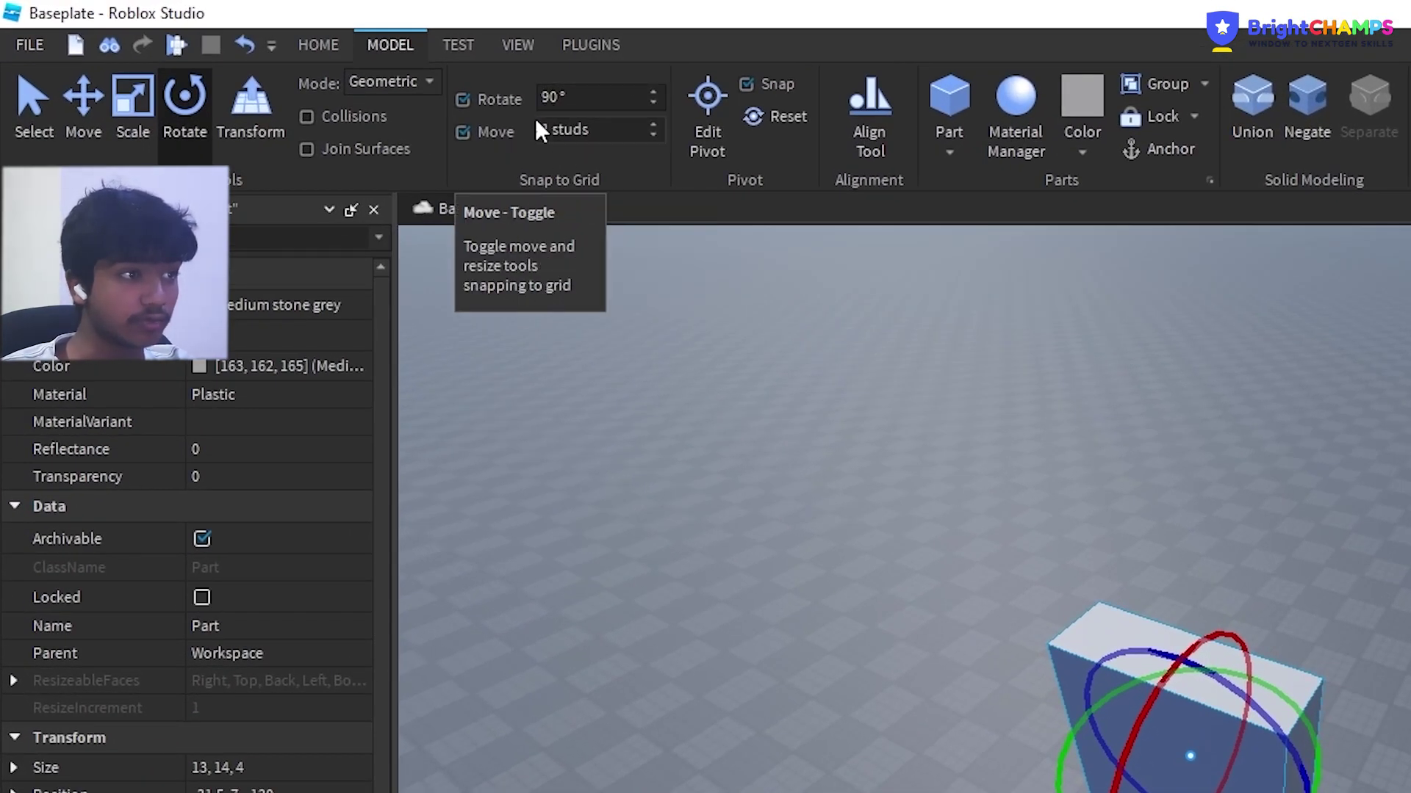
{"action": "left_click", "coordinate": [560, 97]}
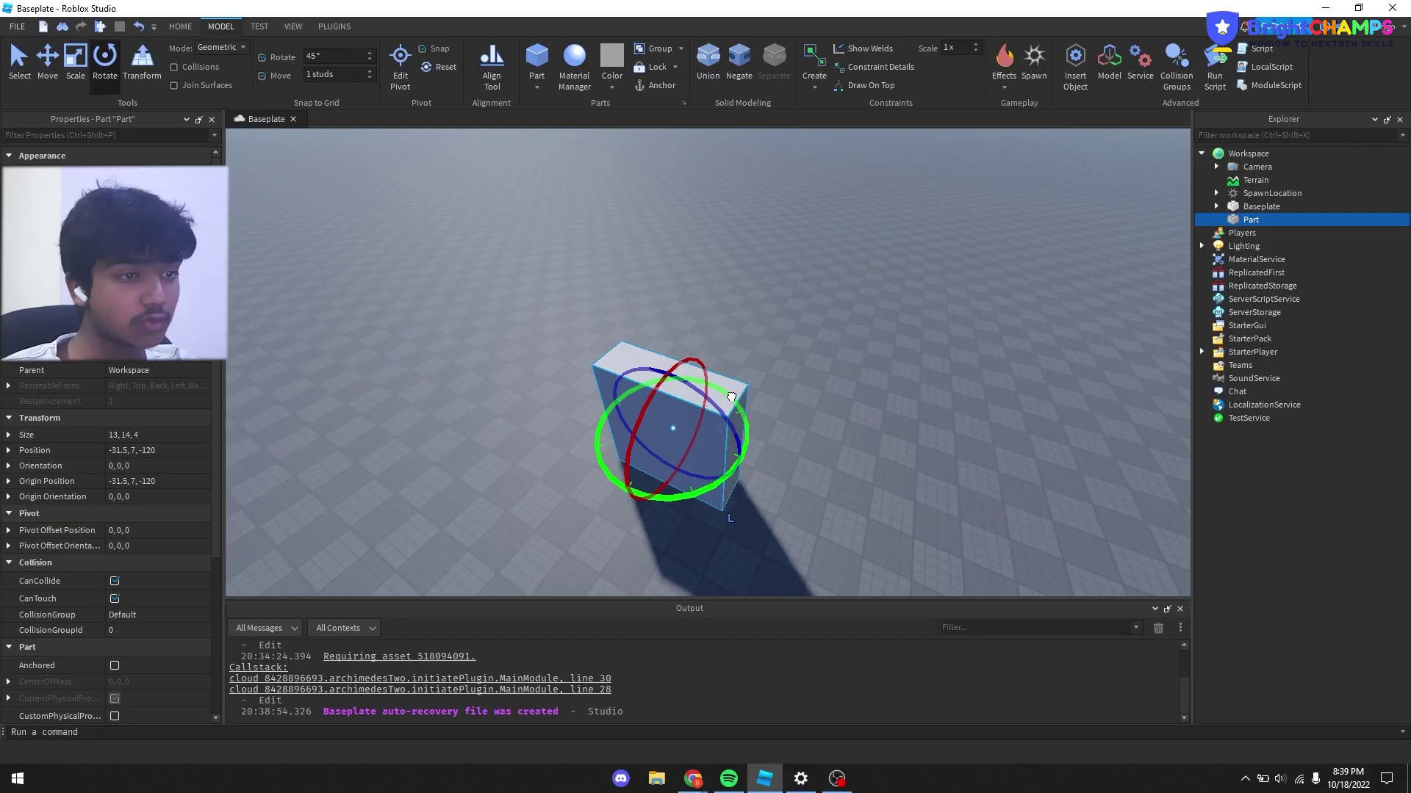
{"action": "left_click_drag", "start_coordinate": [737, 411], "coordinate": [622, 395]}
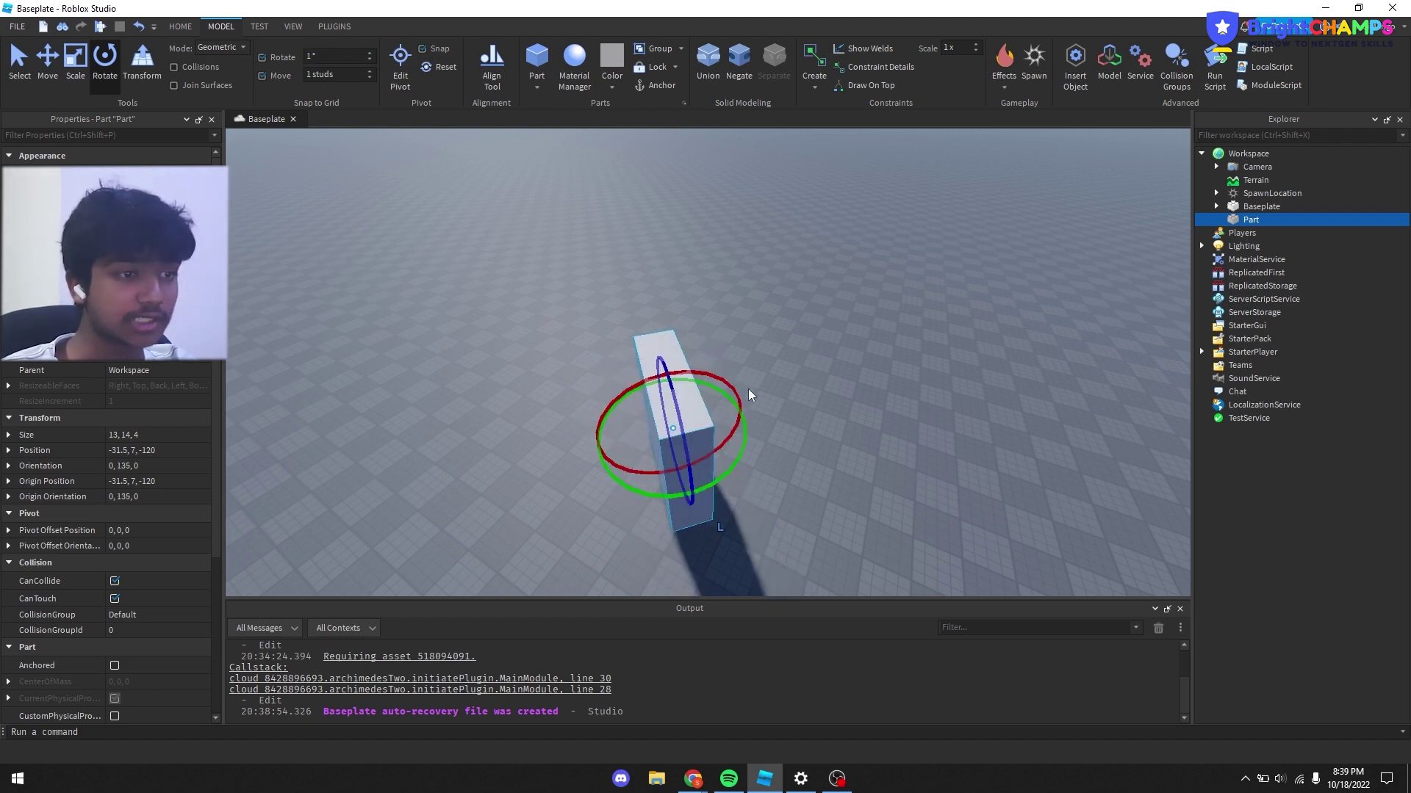
{"action": "left_click_drag", "start_coordinate": [745, 424], "coordinate": [514, 304]}
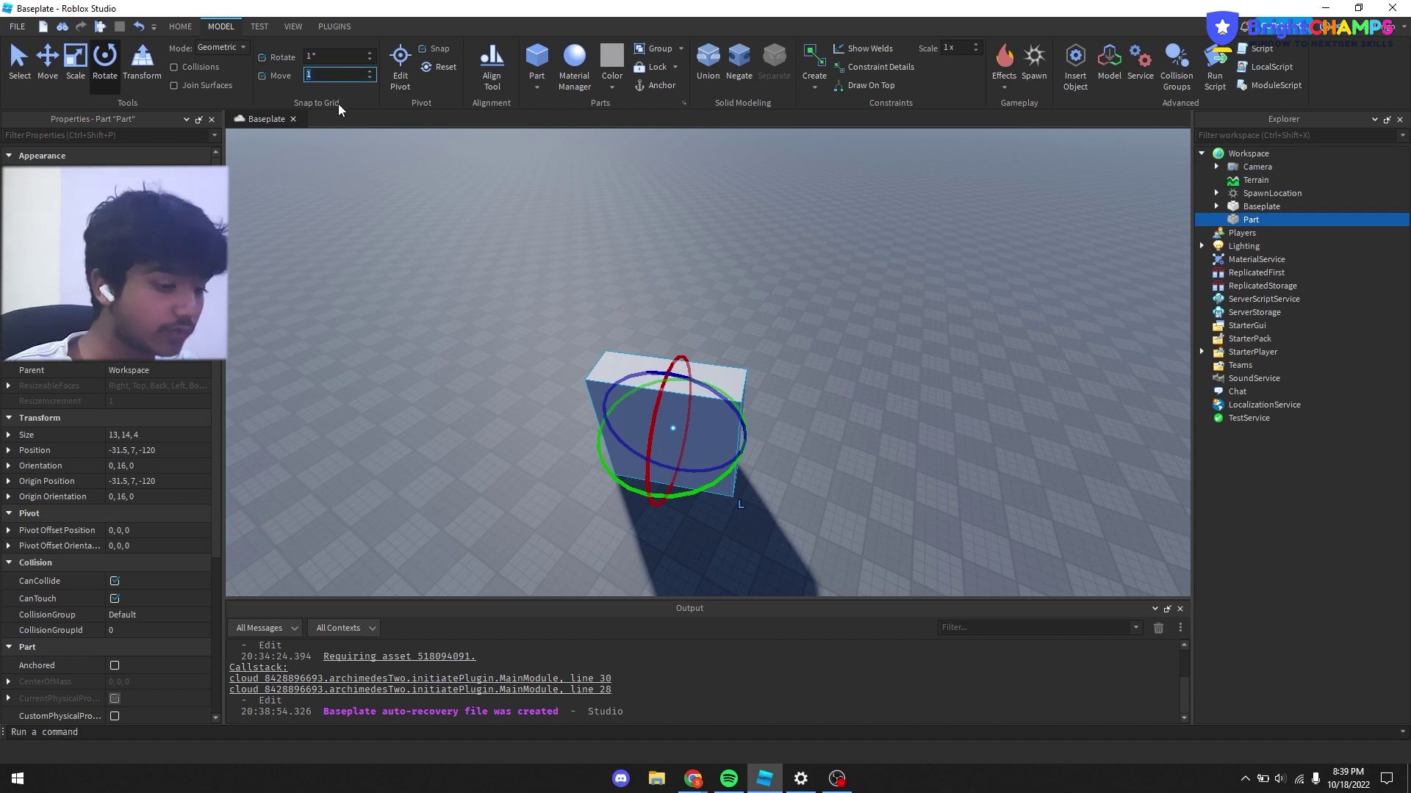
Step: Set the move snap to 0.1 studs, stretch the part's height to about 30.6 studs and slide it along its red axis
{"action": "left_click", "coordinate": [76, 63]}
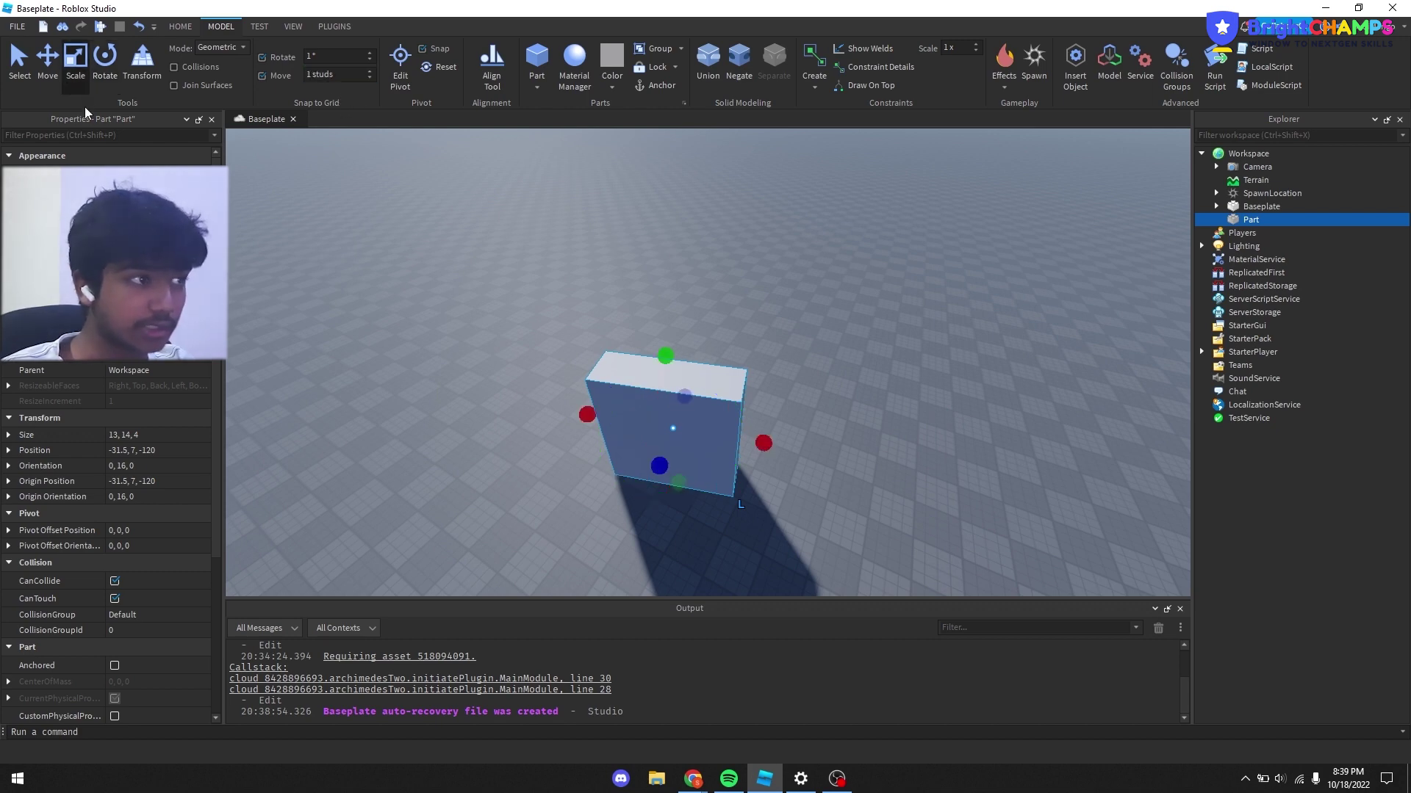
{"action": "left_click", "coordinate": [52, 68]}
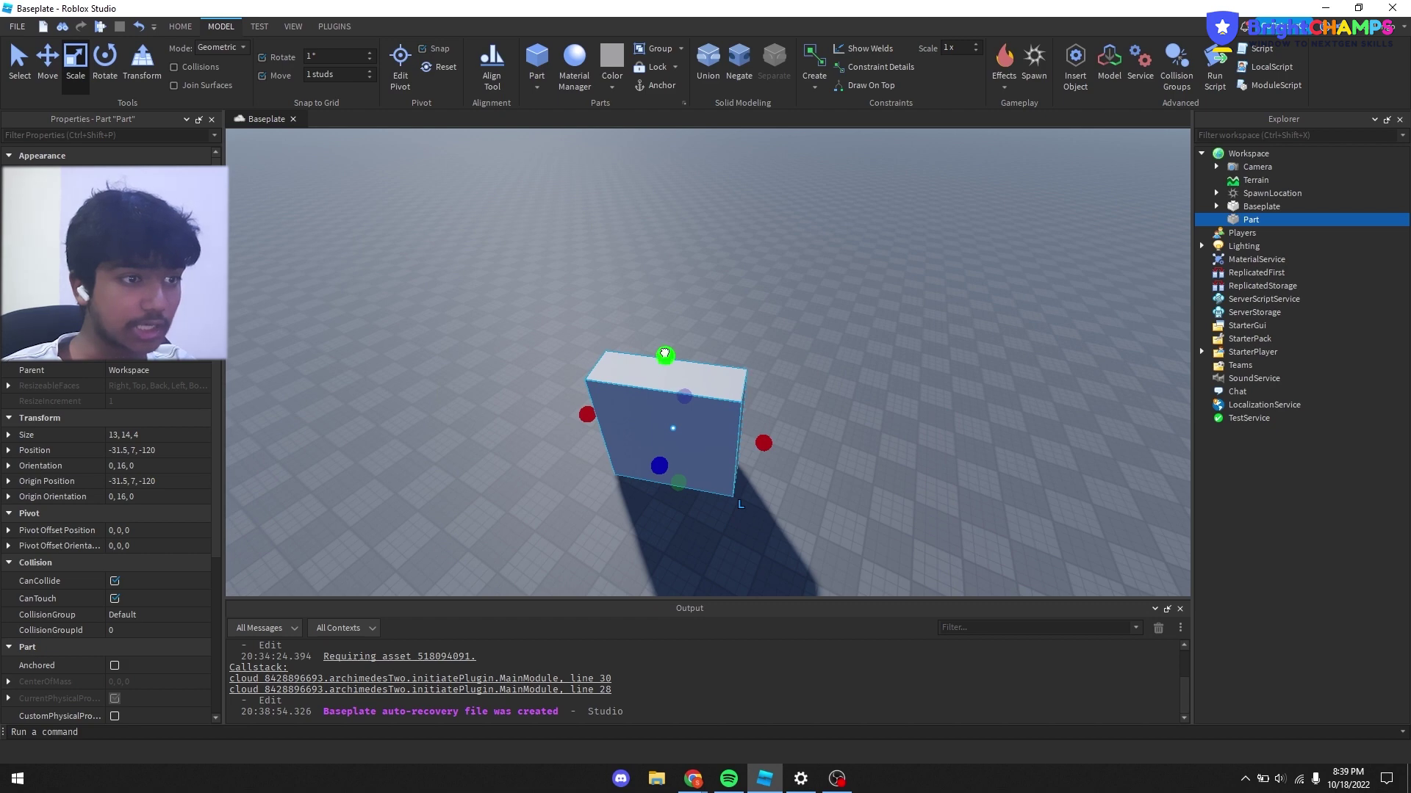
{"action": "left_click_drag", "start_coordinate": [664, 354], "coordinate": [651, 309]}
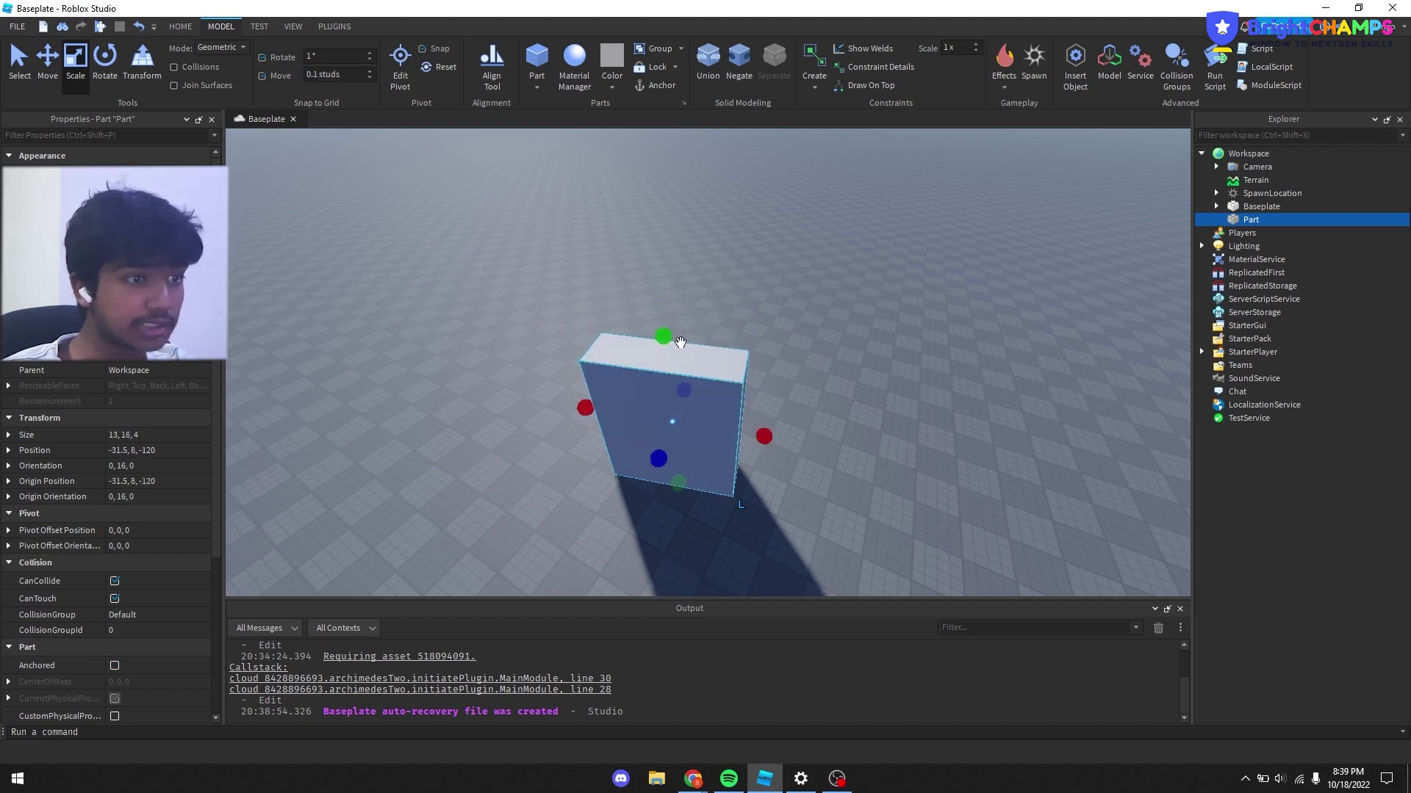
{"action": "left_click_drag", "start_coordinate": [680, 342], "coordinate": [682, 277]}
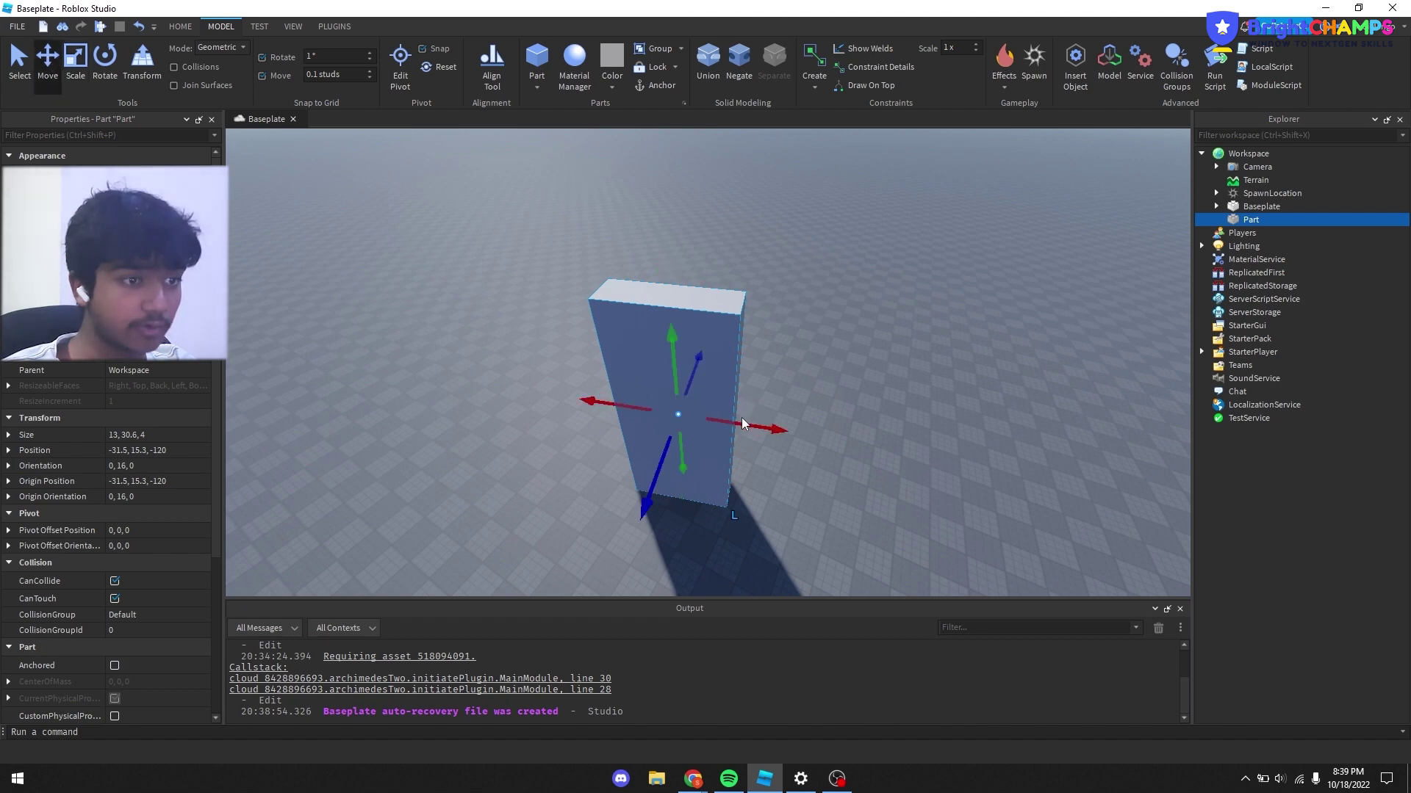
{"action": "left_click_drag", "start_coordinate": [742, 418], "coordinate": [856, 441]}
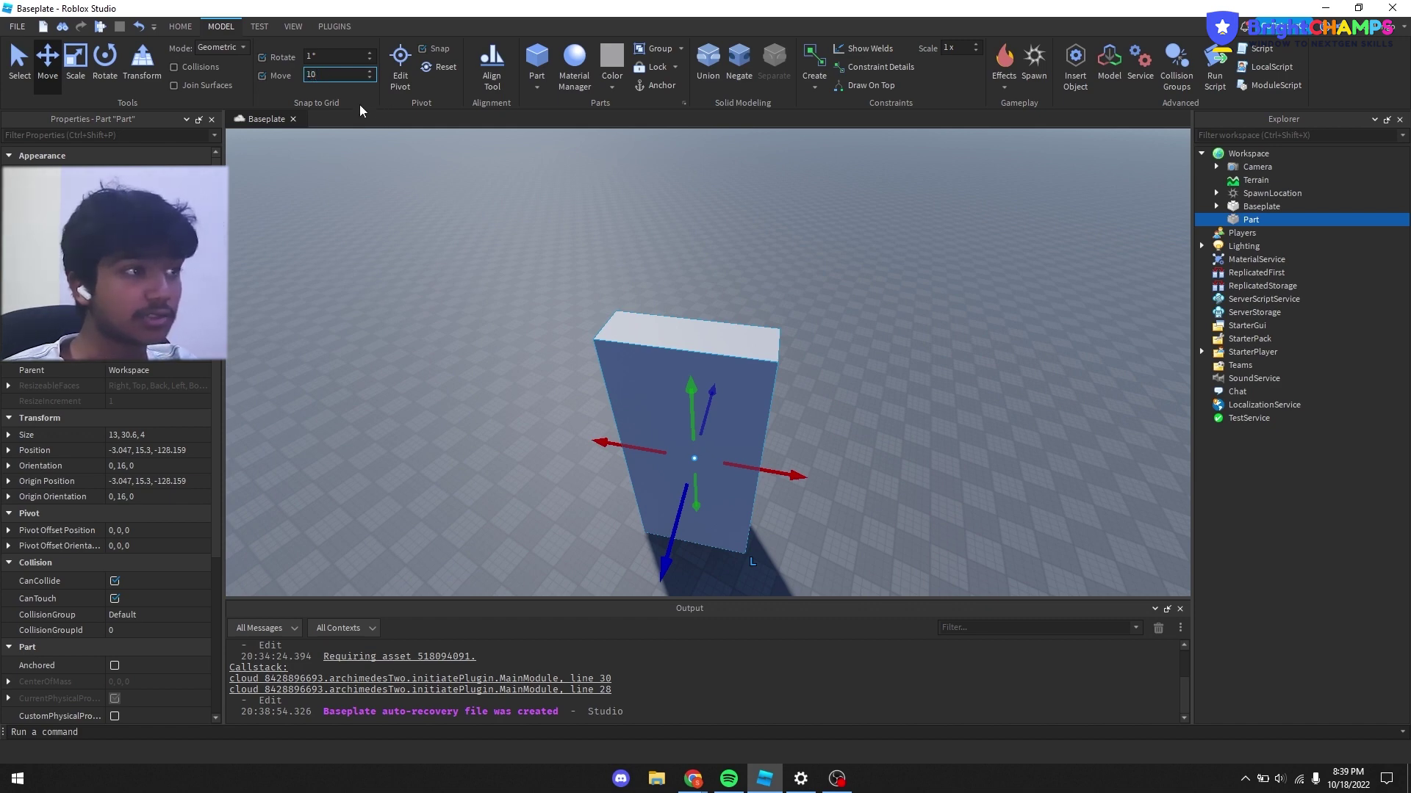
Step: Set the move snap to 10 studs and stretch the part's height to 40.6 studs
{"action": "left_click", "coordinate": [77, 68]}
{"action": "right_click_drag", "start_coordinate": [456, 302], "coordinate": [648, 337]}
{"action": "scroll", "coordinate": [649, 337], "scroll_direction": "down", "scroll_amount": 3}
{"action": "left_click_drag", "start_coordinate": [673, 329], "coordinate": [743, 441]}
{"action": "scroll", "coordinate": [672, 315], "scroll_direction": "down", "scroll_amount": 3}
Step: Move the tall part along its axes in 10-stud increments to about position 8, 20.3, -90
{"action": "left_click", "coordinate": [49, 77]}
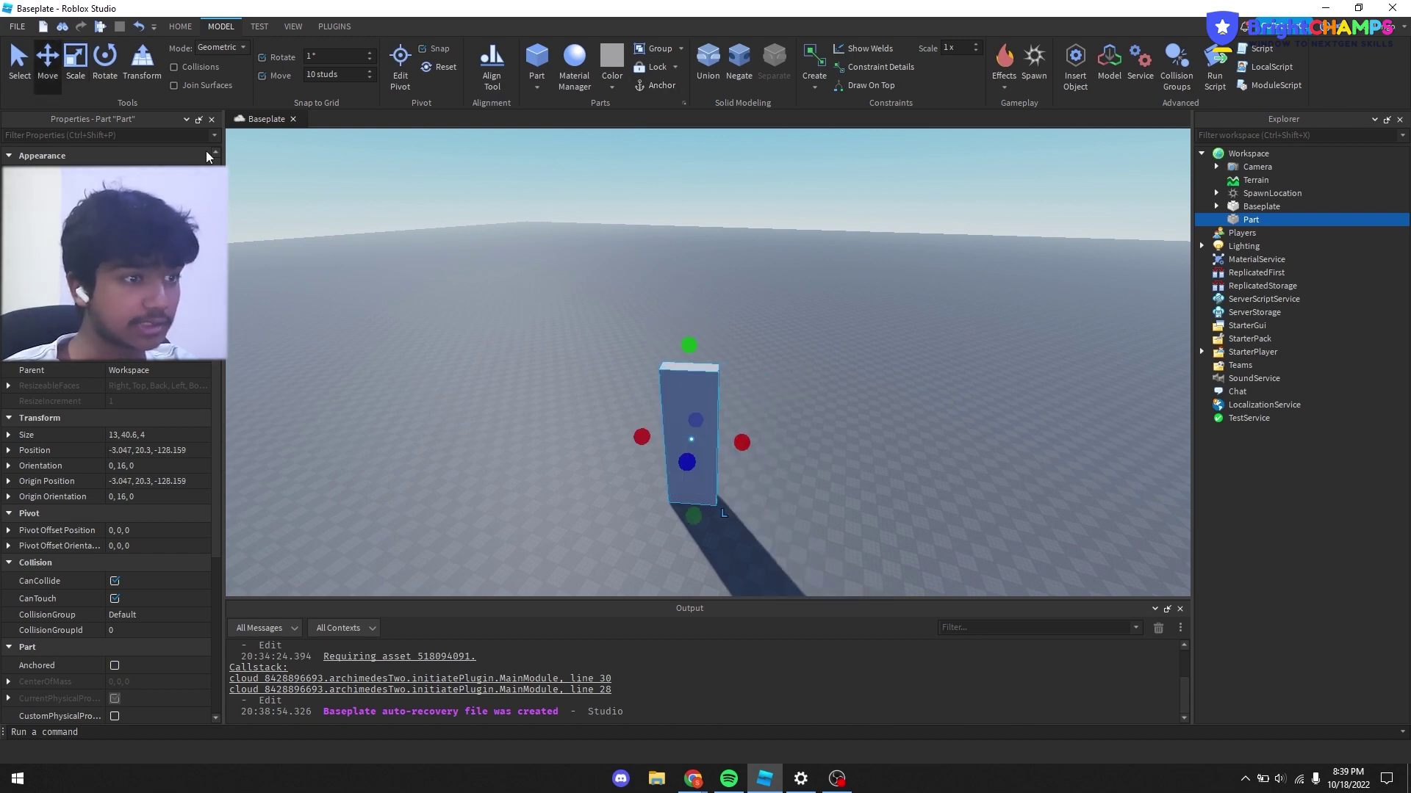
{"action": "left_click_drag", "start_coordinate": [689, 494], "coordinate": [667, 497]}
{"action": "right_click_drag", "start_coordinate": [684, 506], "coordinate": [668, 497]}
{"action": "left_click_drag", "start_coordinate": [667, 498], "coordinate": [630, 477]}
{"action": "right_click_drag", "start_coordinate": [668, 497], "coordinate": [630, 476]}
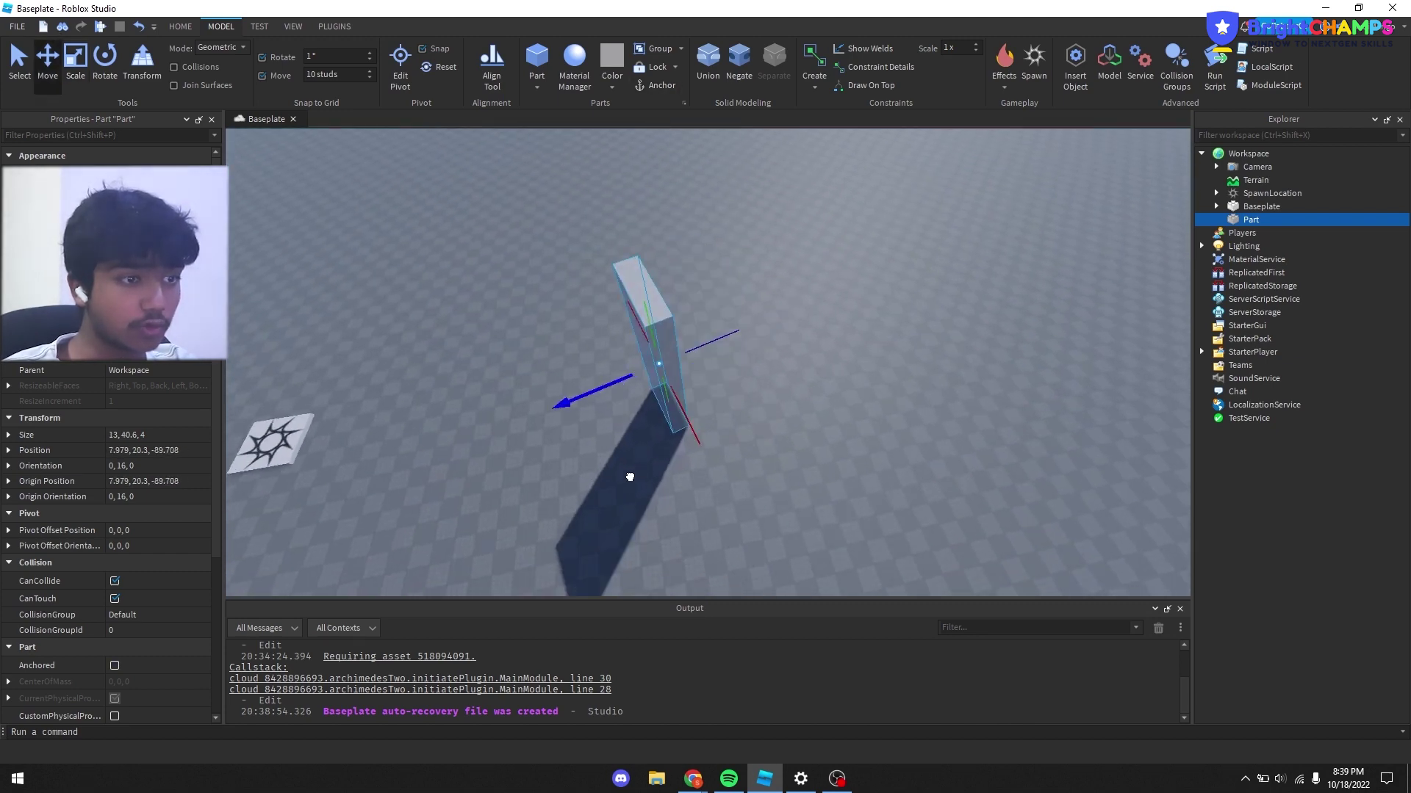
Step: Scale the part into a wide wall of 43 × 30.6 × 4 studs
{"action": "left_click_drag", "start_coordinate": [630, 477], "coordinate": [751, 465]}
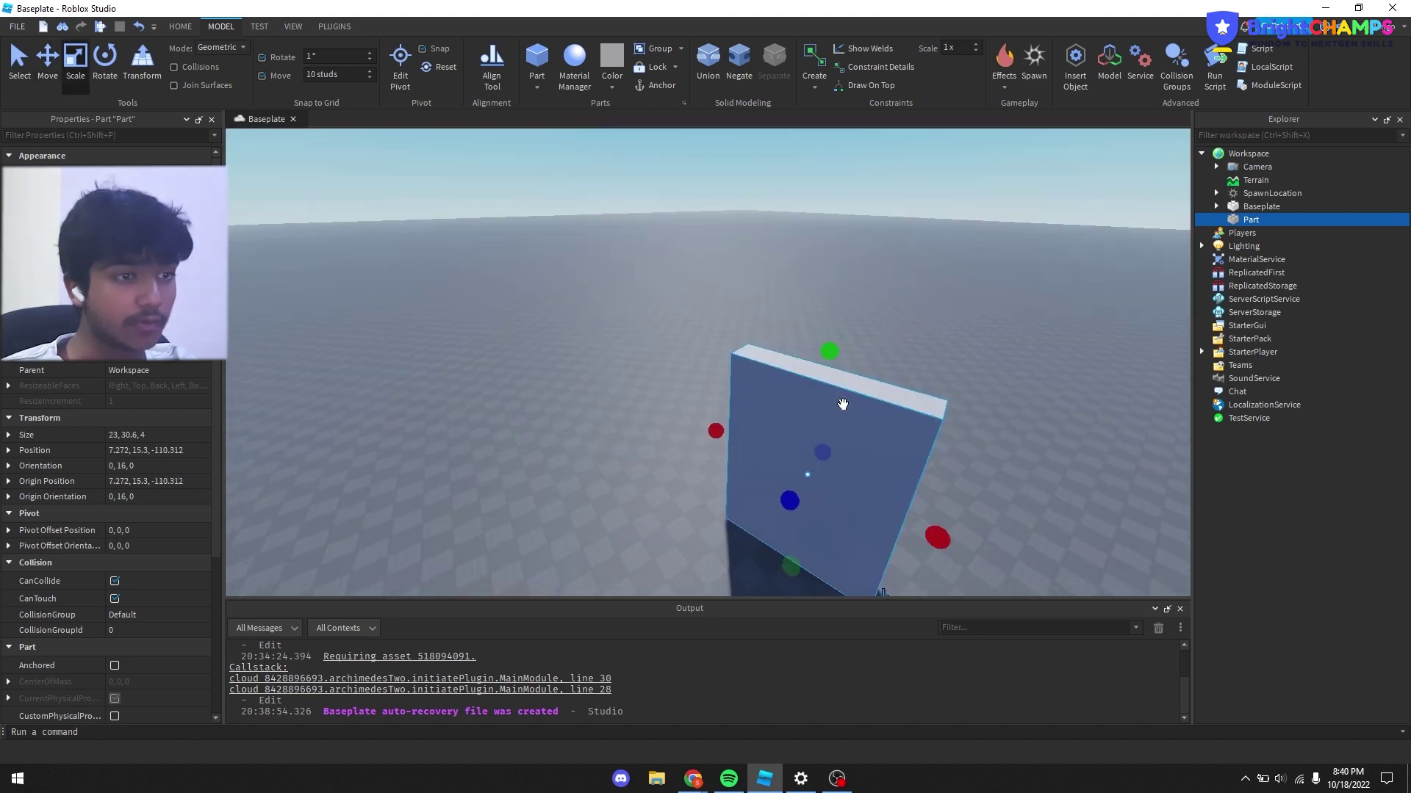
{"action": "right_click_drag", "start_coordinate": [843, 404], "coordinate": [819, 428]}
{"action": "left_click_drag", "start_coordinate": [798, 437], "coordinate": [940, 460]}
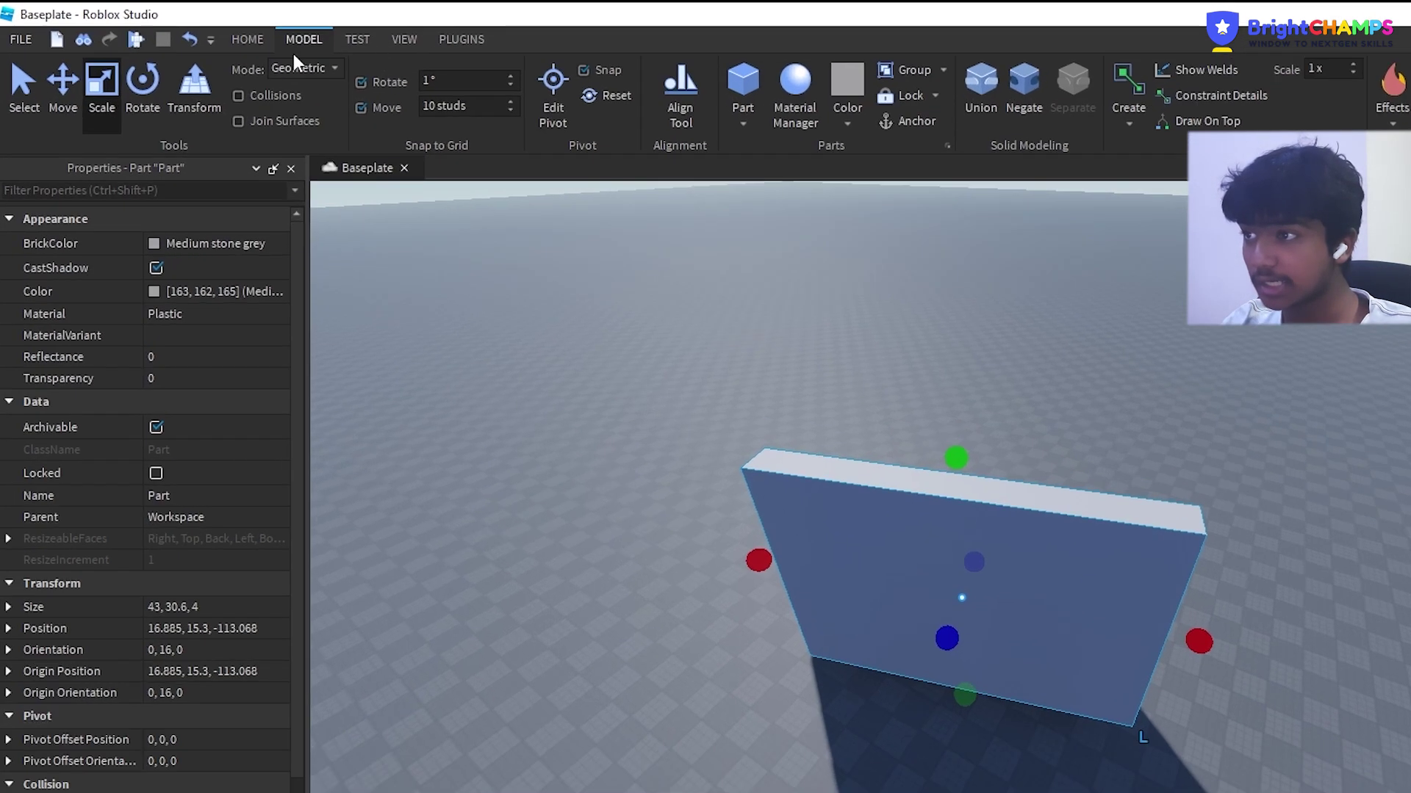
{"action": "left_click", "coordinate": [260, 26]}
{"action": "left_click", "coordinate": [293, 27]}
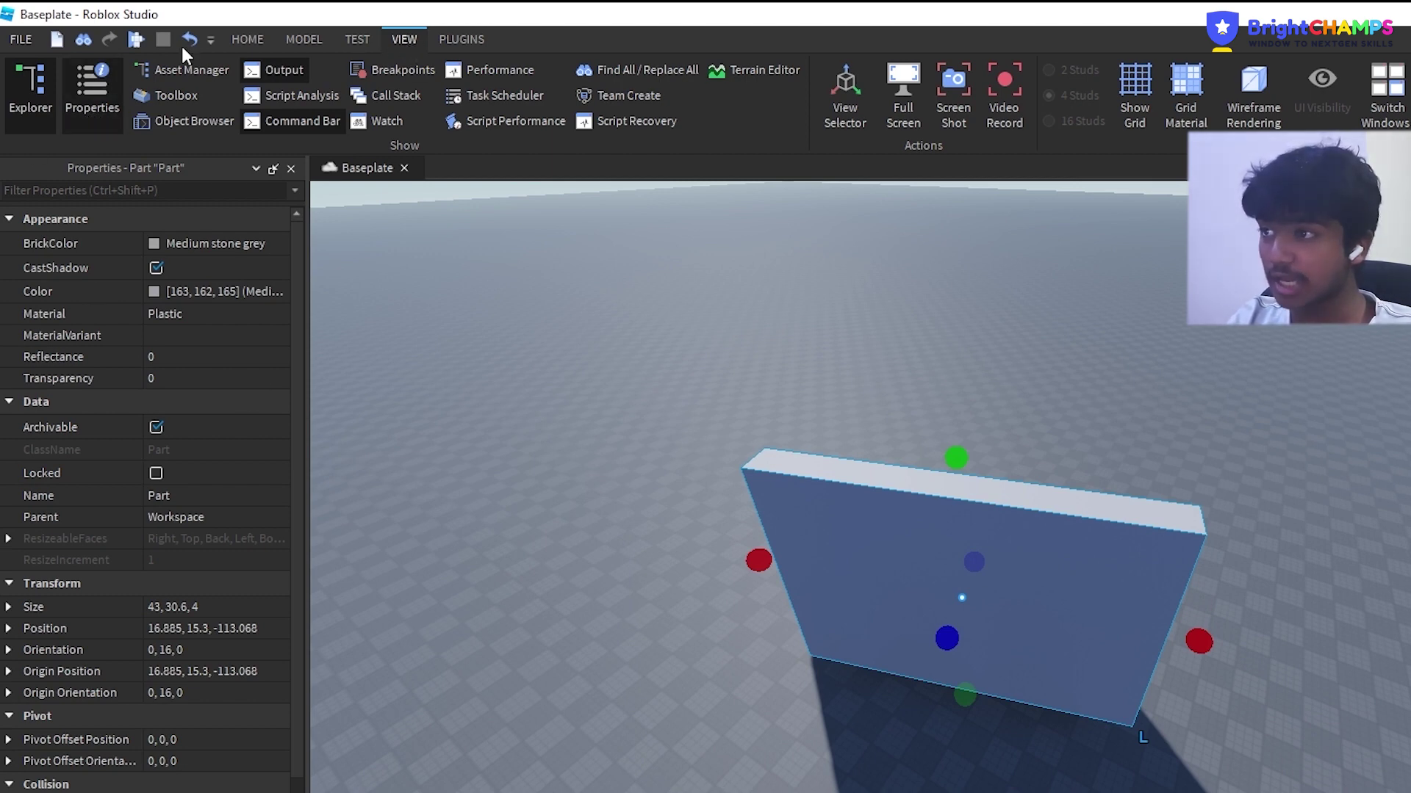
{"action": "left_click", "coordinate": [253, 41]}
Step: Reselect the wall part, review its properties and set its BrickColor to Burnt Sienna
{"action": "left_click", "coordinate": [1018, 374]}
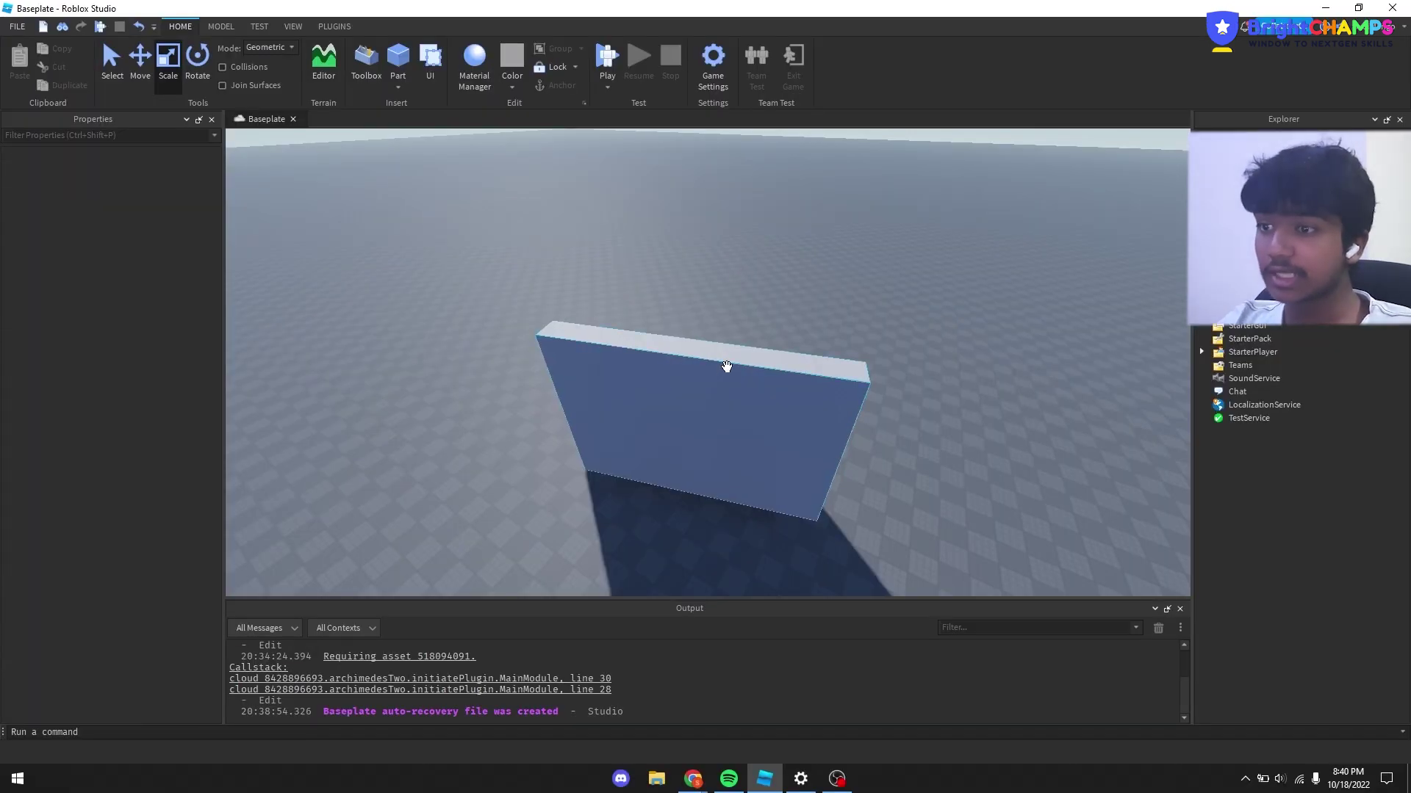
{"action": "left_click", "coordinate": [716, 382]}
{"action": "scroll", "coordinate": [117, 315], "scroll_direction": "down", "scroll_amount": 3}
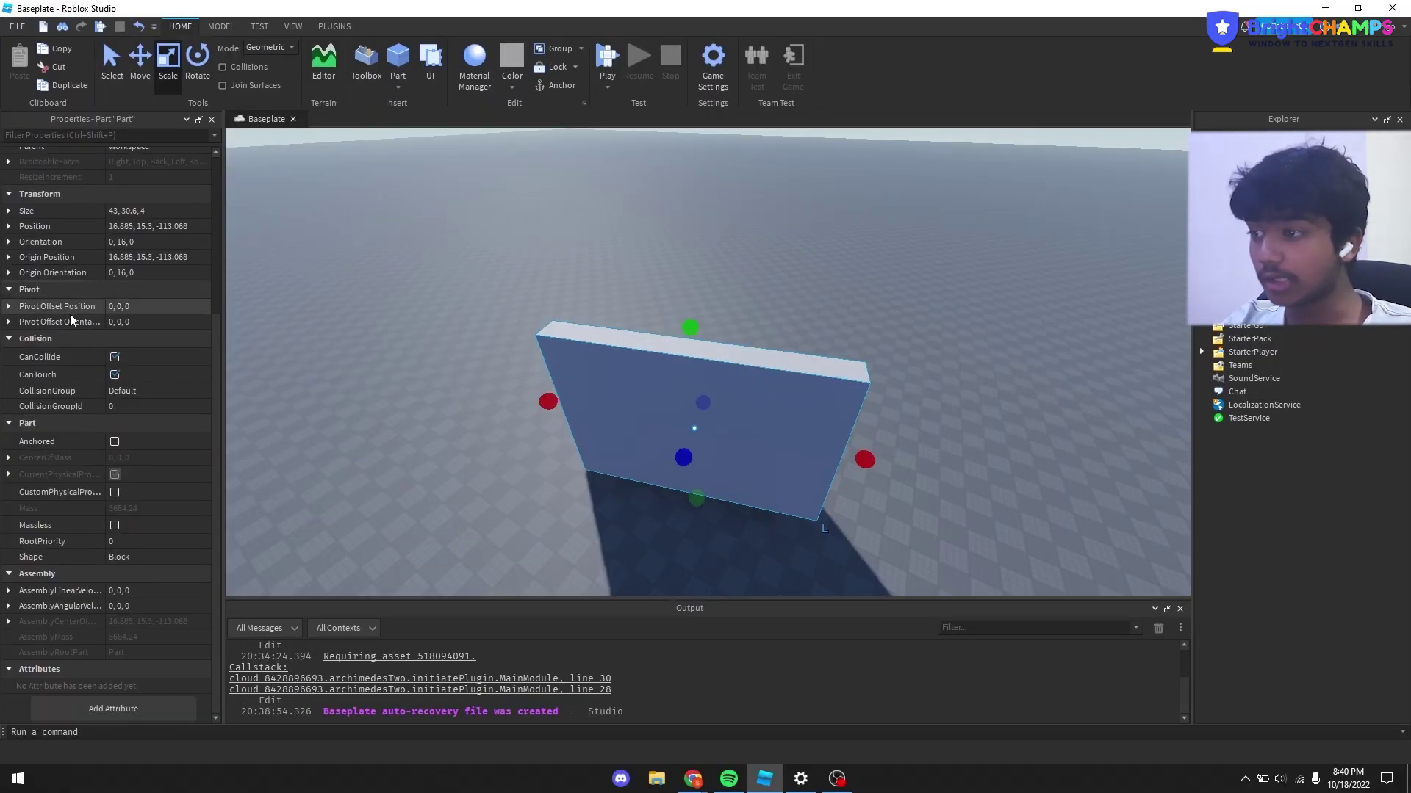
{"action": "scroll", "coordinate": [135, 514], "scroll_direction": "up", "scroll_amount": 3}
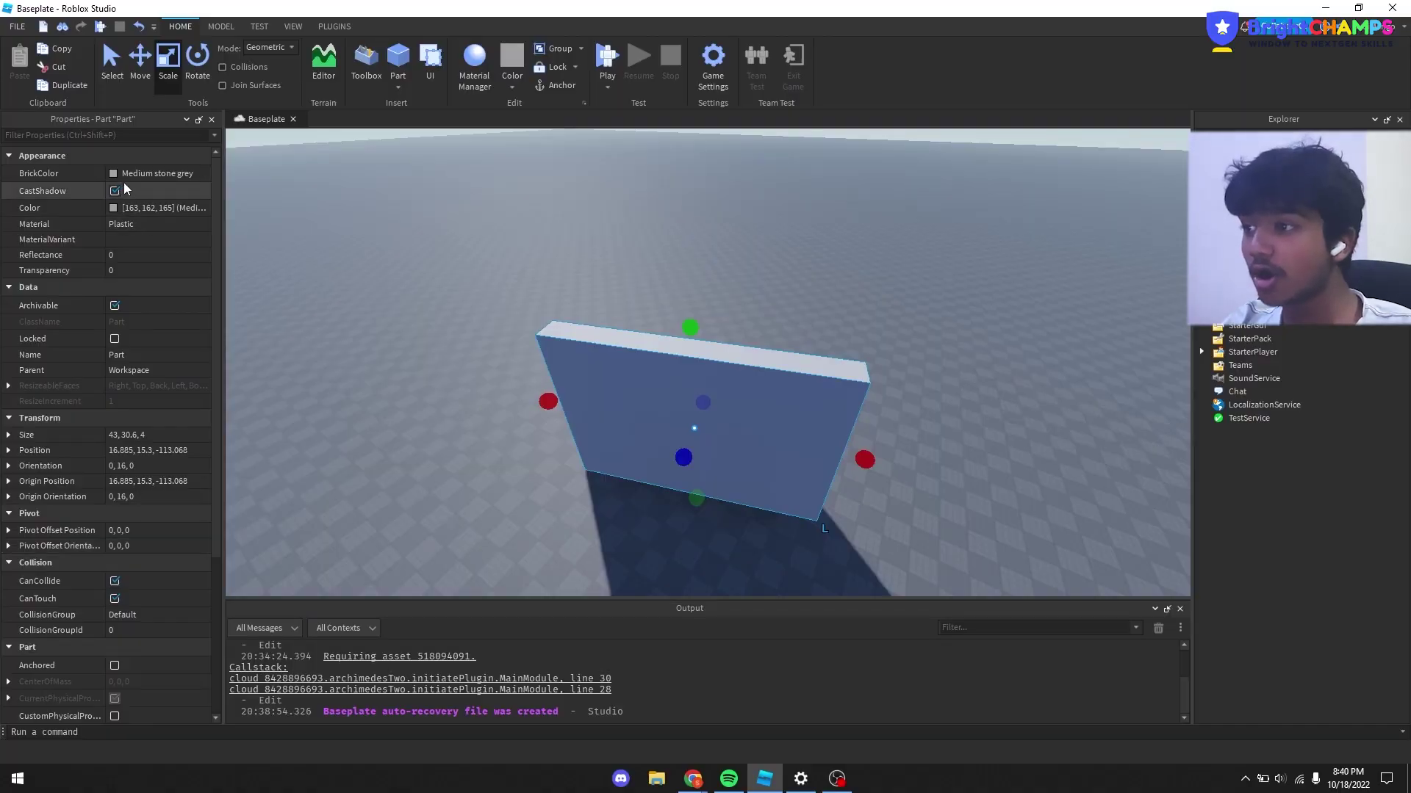
{"action": "left_click", "coordinate": [125, 180]}
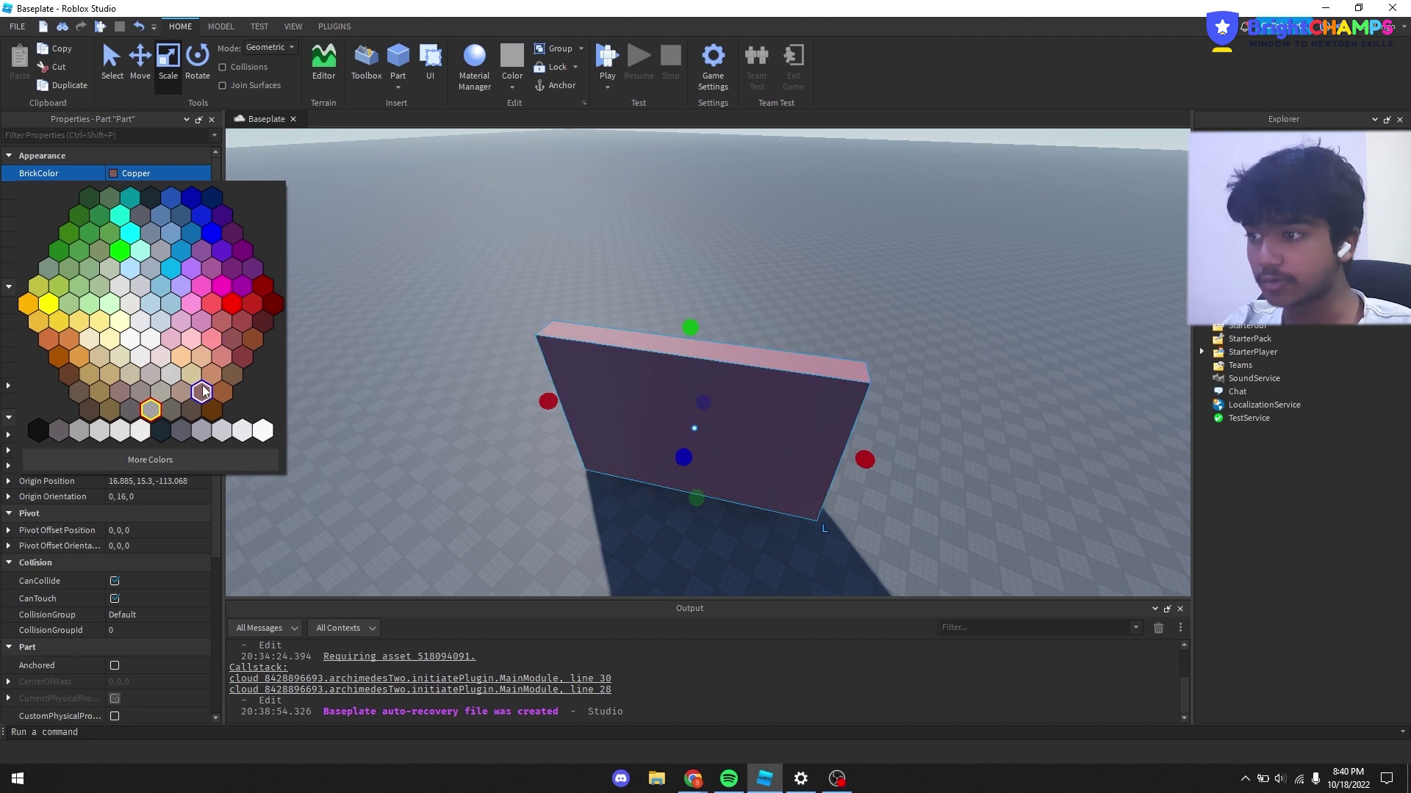
{"action": "left_click", "coordinate": [212, 412]}
{"action": "key", "text": "d"}
{"action": "right_click_drag", "start_coordinate": [579, 299], "coordinate": [579, 301]}
{"action": "key", "text": "w"}
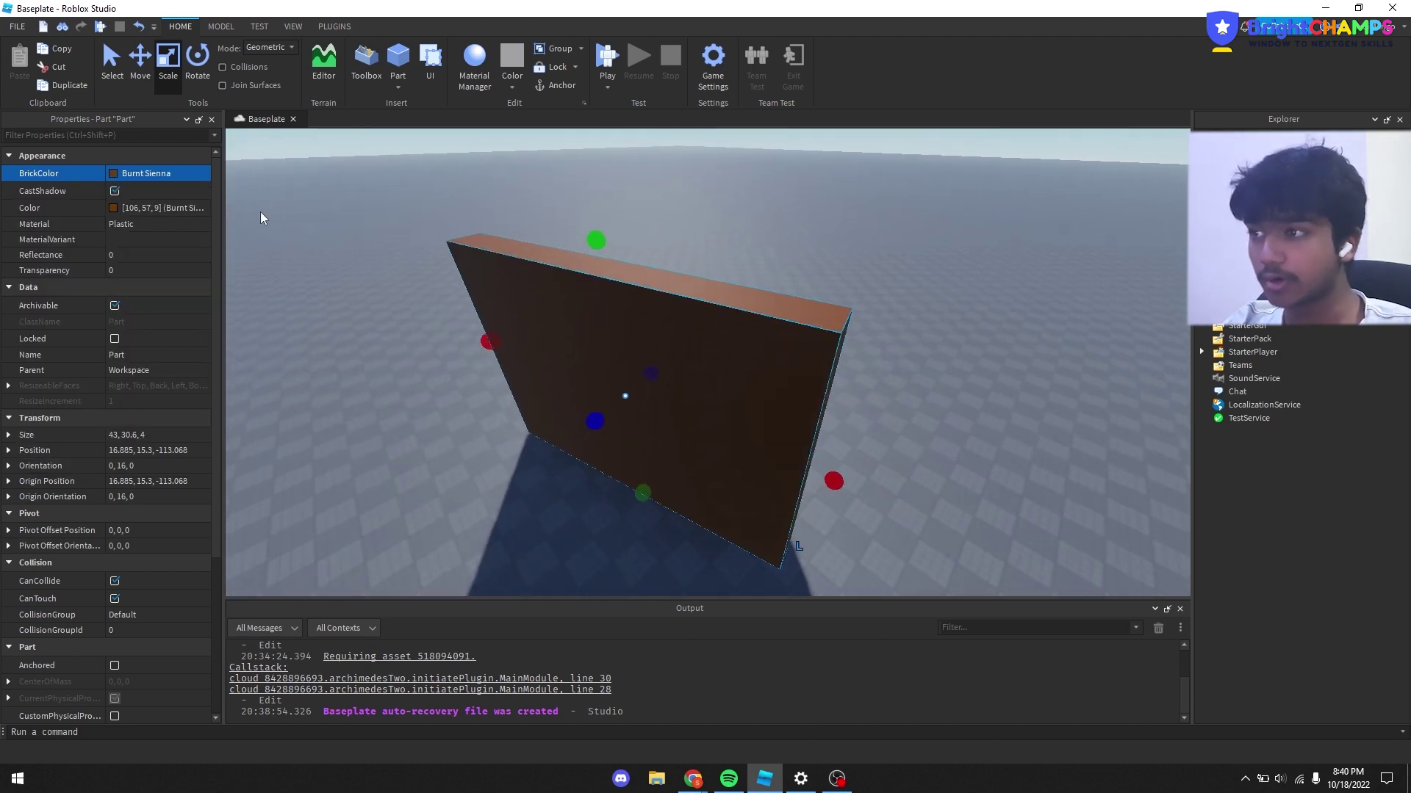
Step: Try Bright red as the wall's BrickColor and settle on Toothpaste
{"action": "left_click", "coordinate": [185, 177]}
{"action": "left_click", "coordinate": [261, 304]}
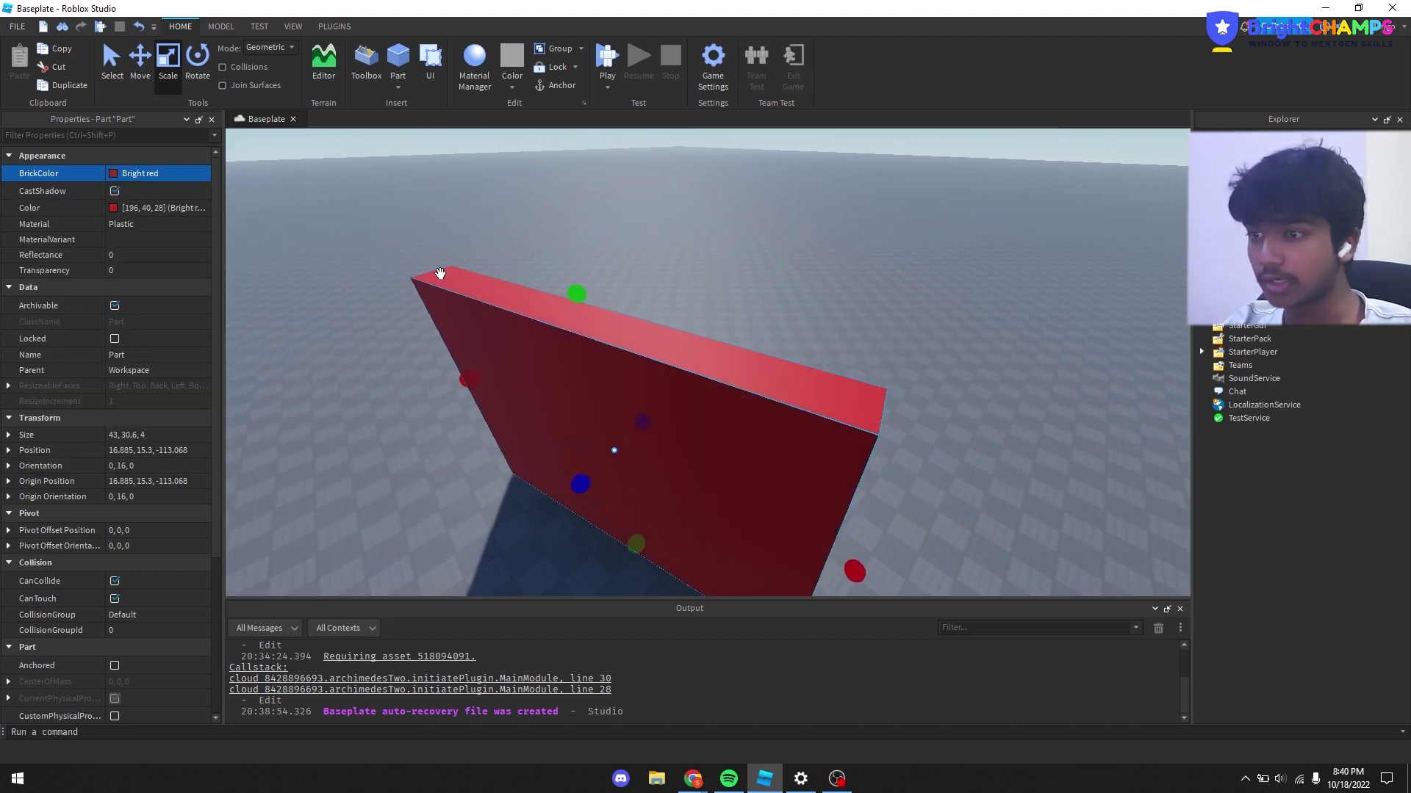
{"action": "left_click", "coordinate": [139, 169]}
{"action": "left_click", "coordinate": [131, 241]}
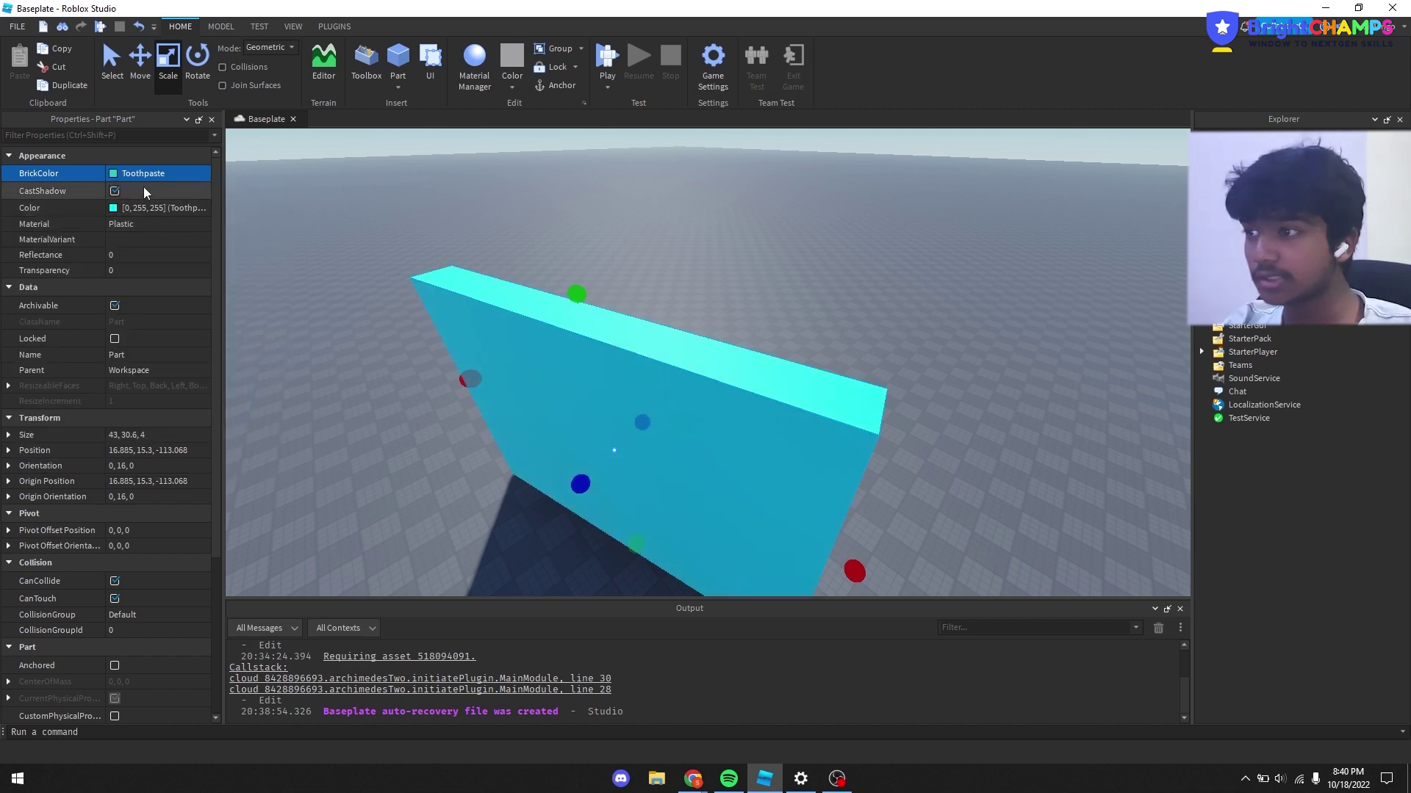
Step: Try several custom shades for the wall's Color and settle on the green-teal 63, 193, 167
{"action": "right_click_drag", "start_coordinate": [439, 231], "coordinate": [364, 227]}
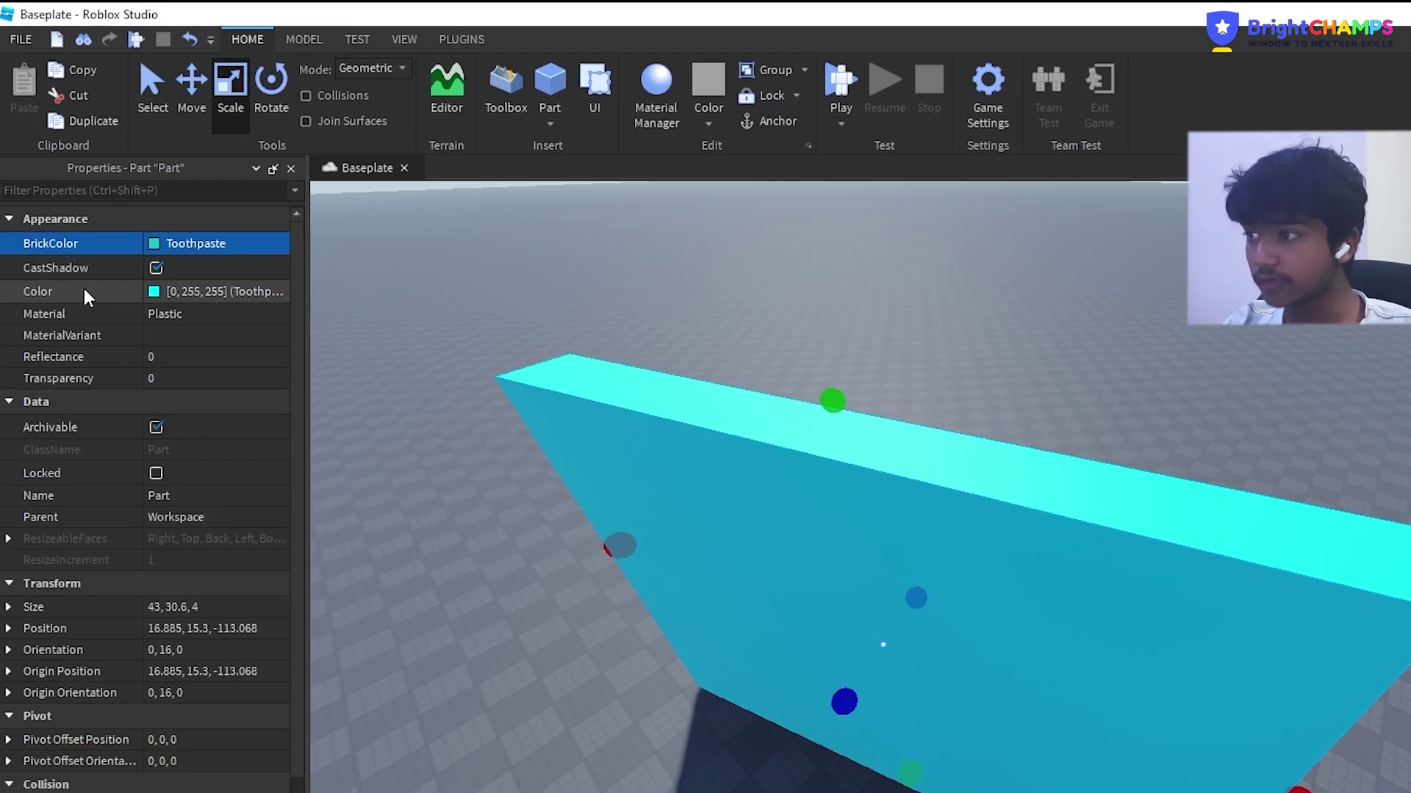
{"action": "left_click", "coordinate": [150, 293]}
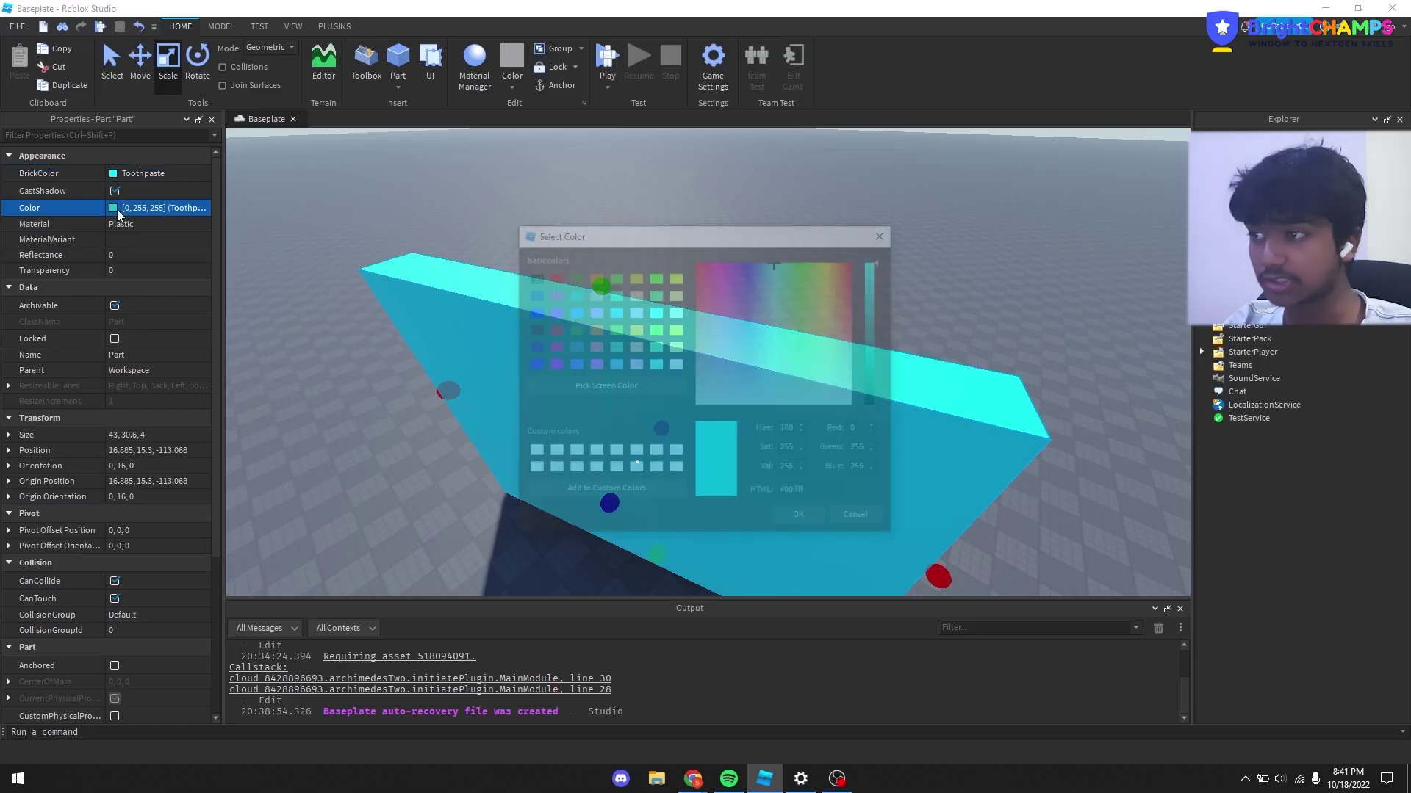
{"action": "left_click", "coordinate": [816, 305]}
{"action": "left_click", "coordinate": [769, 293]}
{"action": "left_click_drag", "start_coordinate": [737, 242], "coordinate": [497, 242]}
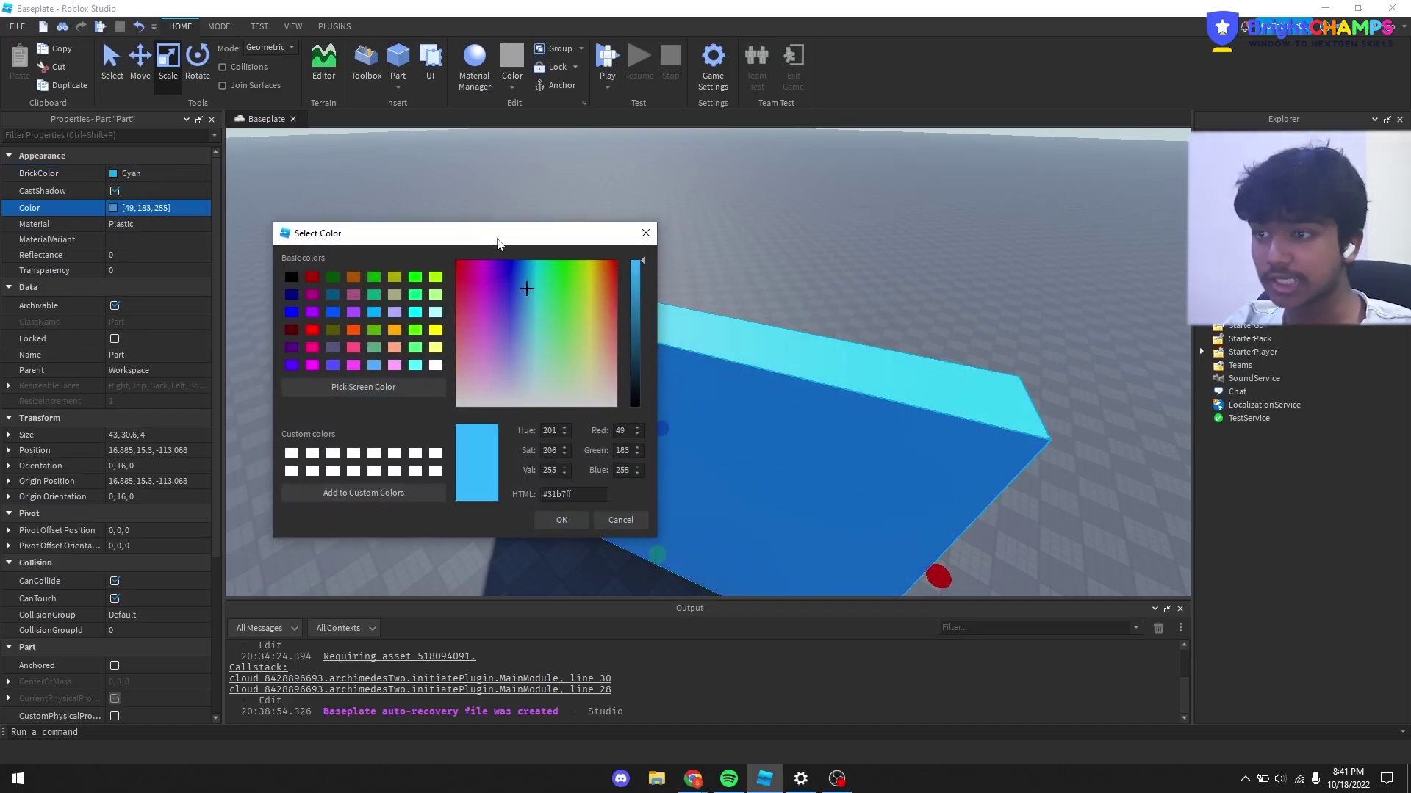
{"action": "left_click_drag", "start_coordinate": [579, 313], "coordinate": [558, 343]}
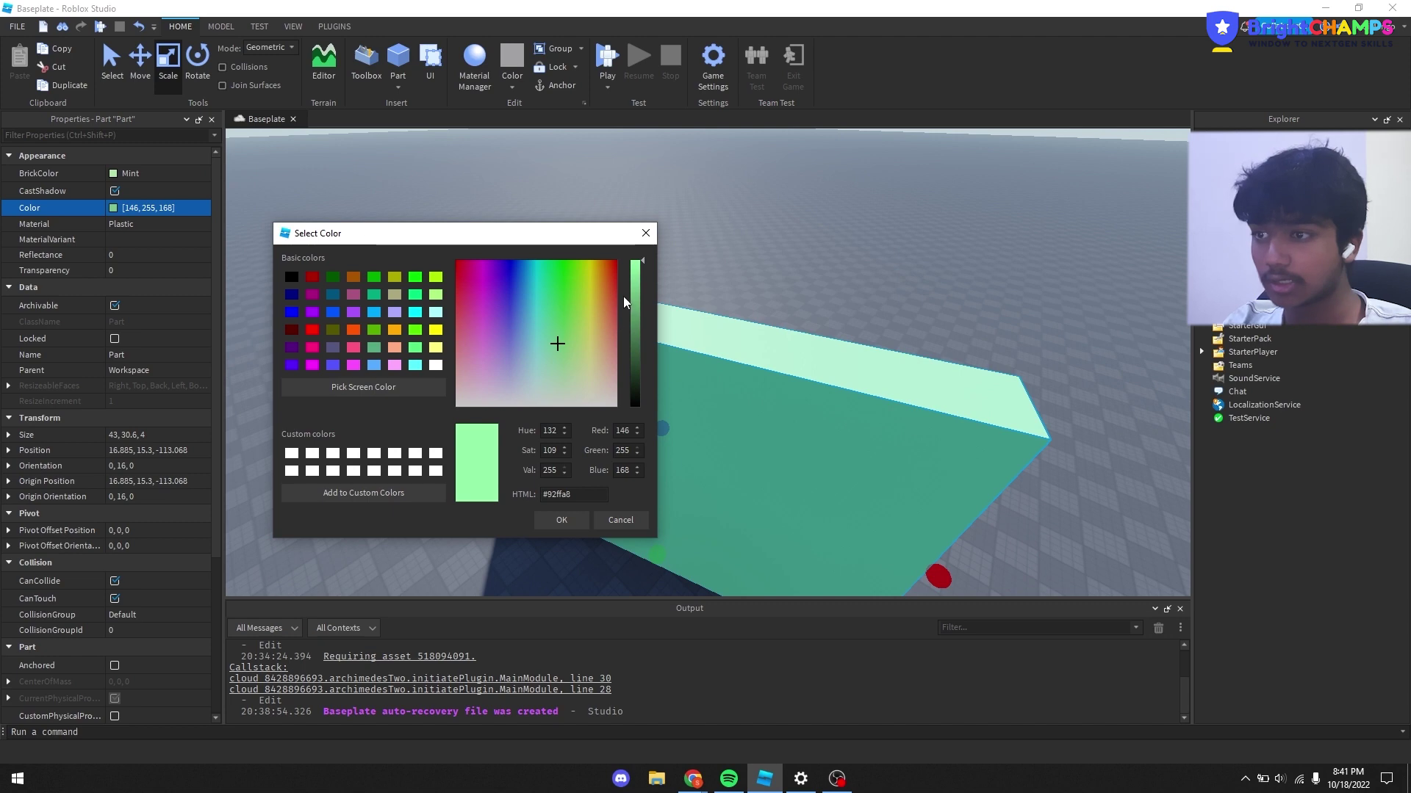
{"action": "left_click_drag", "start_coordinate": [633, 301], "coordinate": [627, 271]}
{"action": "left_click", "coordinate": [534, 293]}
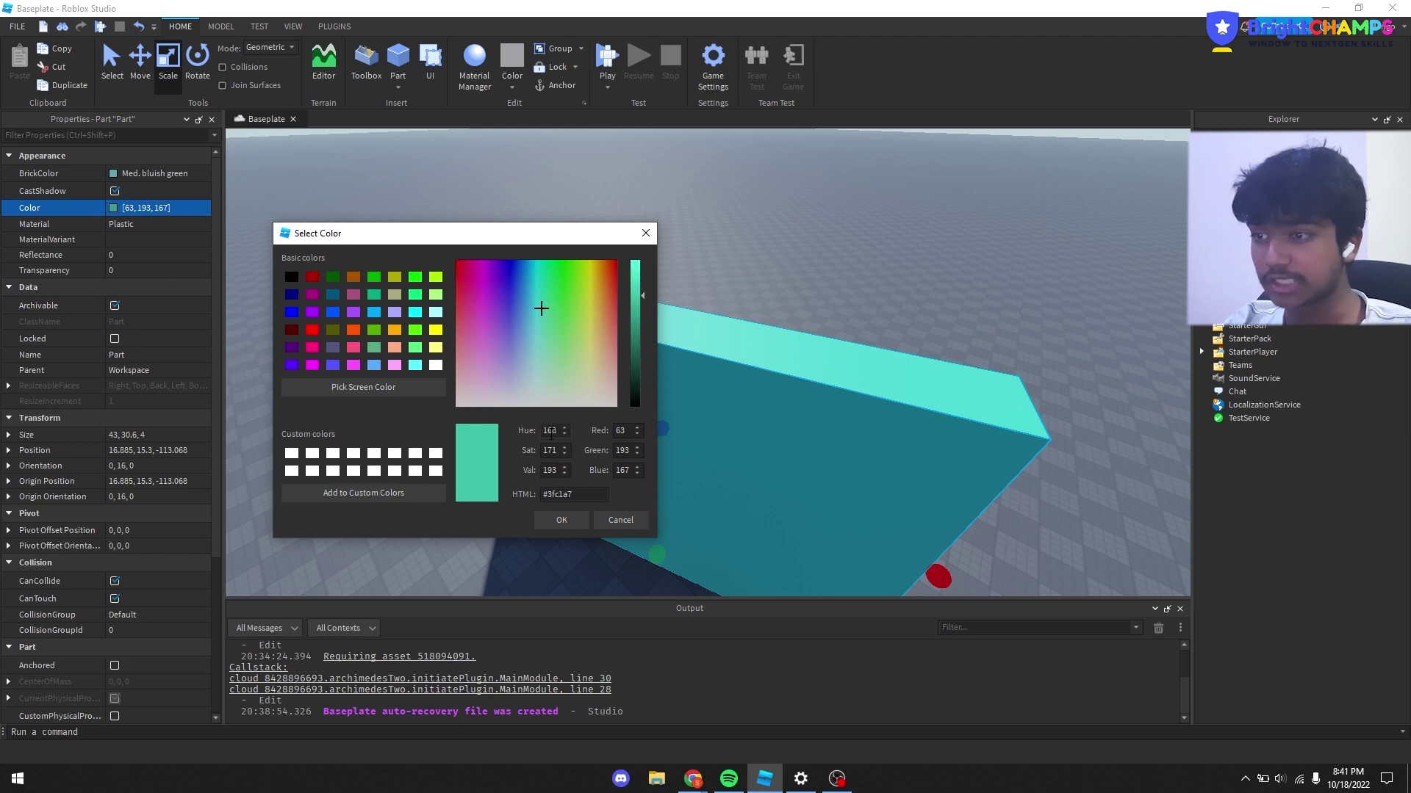
{"action": "left_click", "coordinate": [564, 526]}
Step: Turn the wall's CastShadow off and back on to compare its shadow on the baseplate
{"action": "scroll", "coordinate": [703, 284], "scroll_direction": "down", "scroll_amount": 3}
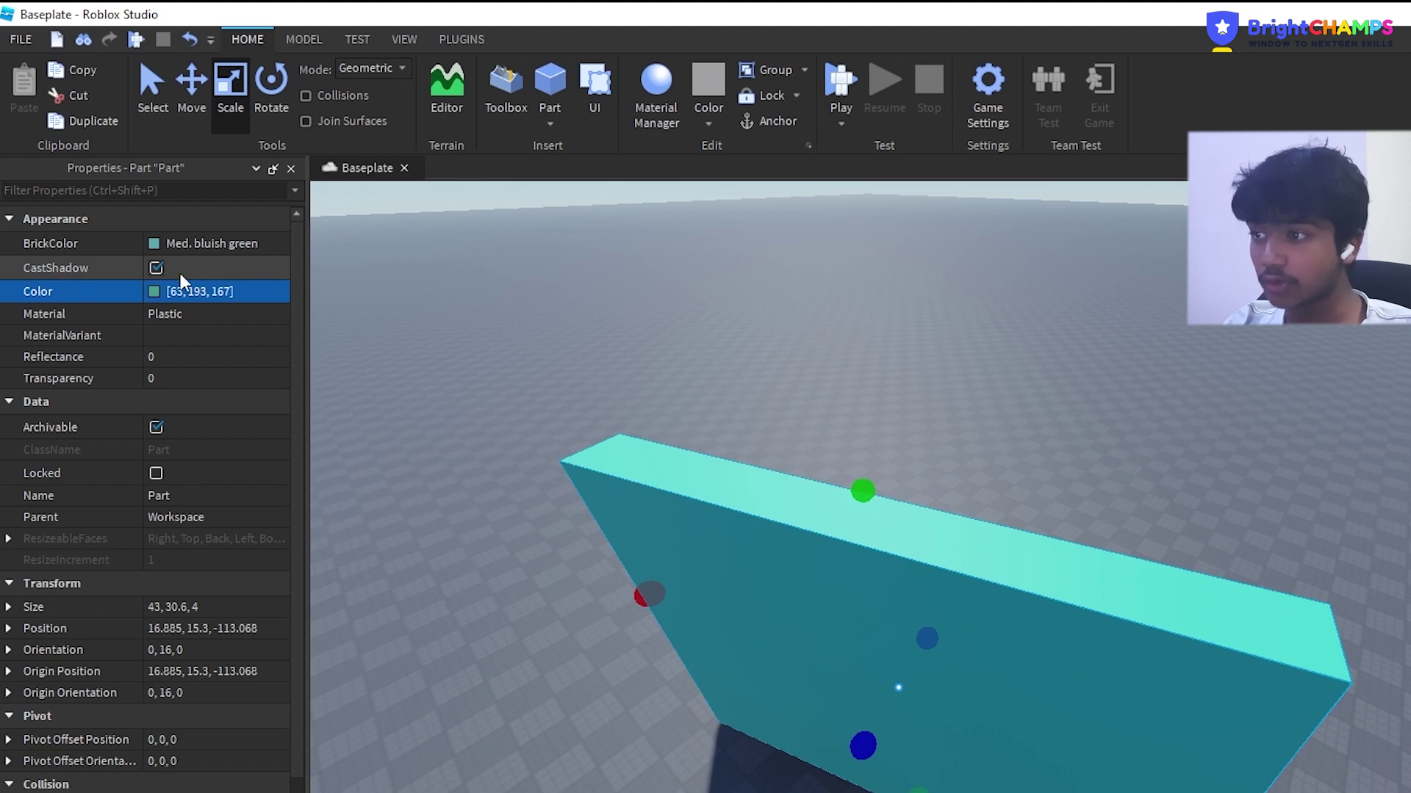
{"action": "key", "text": "s"}
{"action": "right_click_drag", "start_coordinate": [750, 373], "coordinate": [749, 373]}
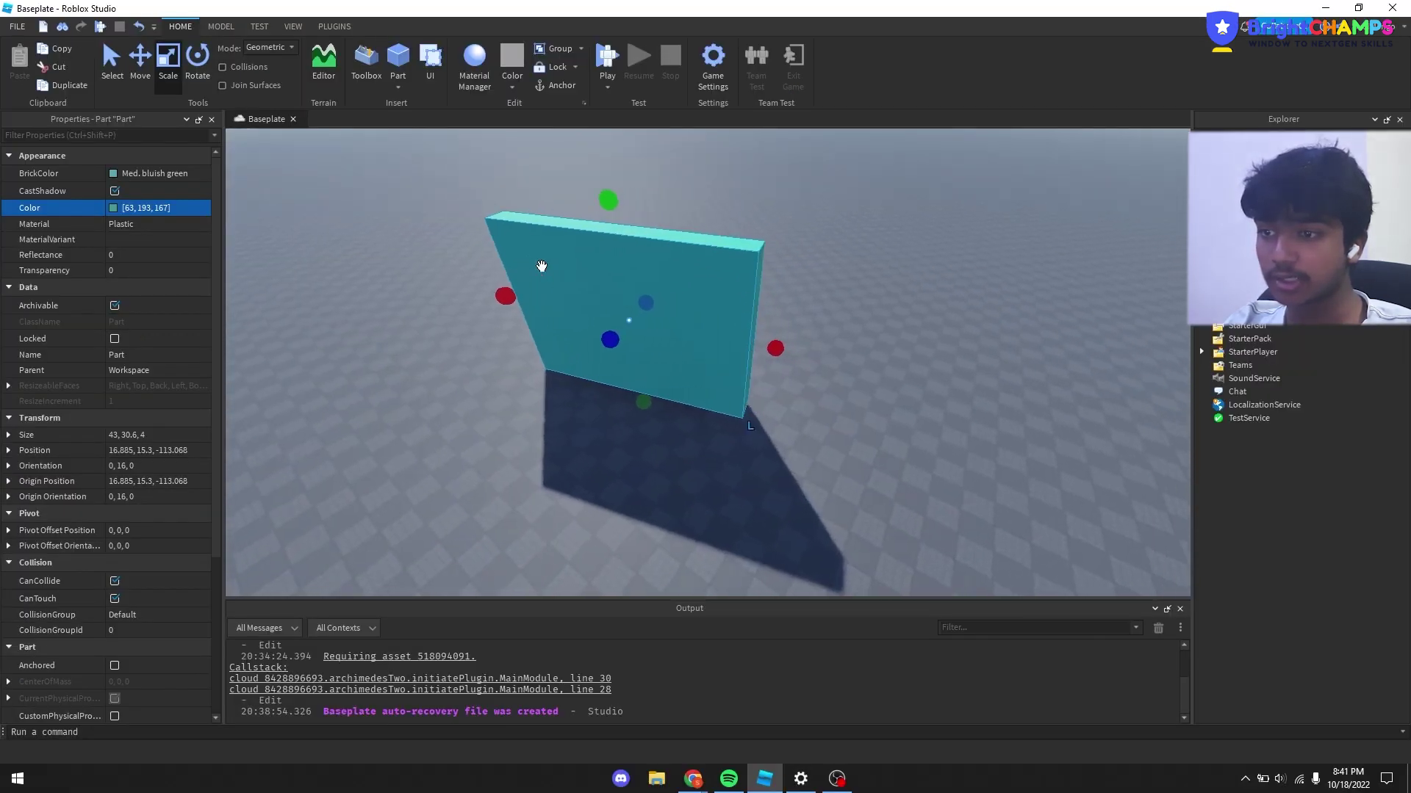
{"action": "right_click_drag", "start_coordinate": [542, 266], "coordinate": [541, 266]}
{"action": "key", "text": "d"}
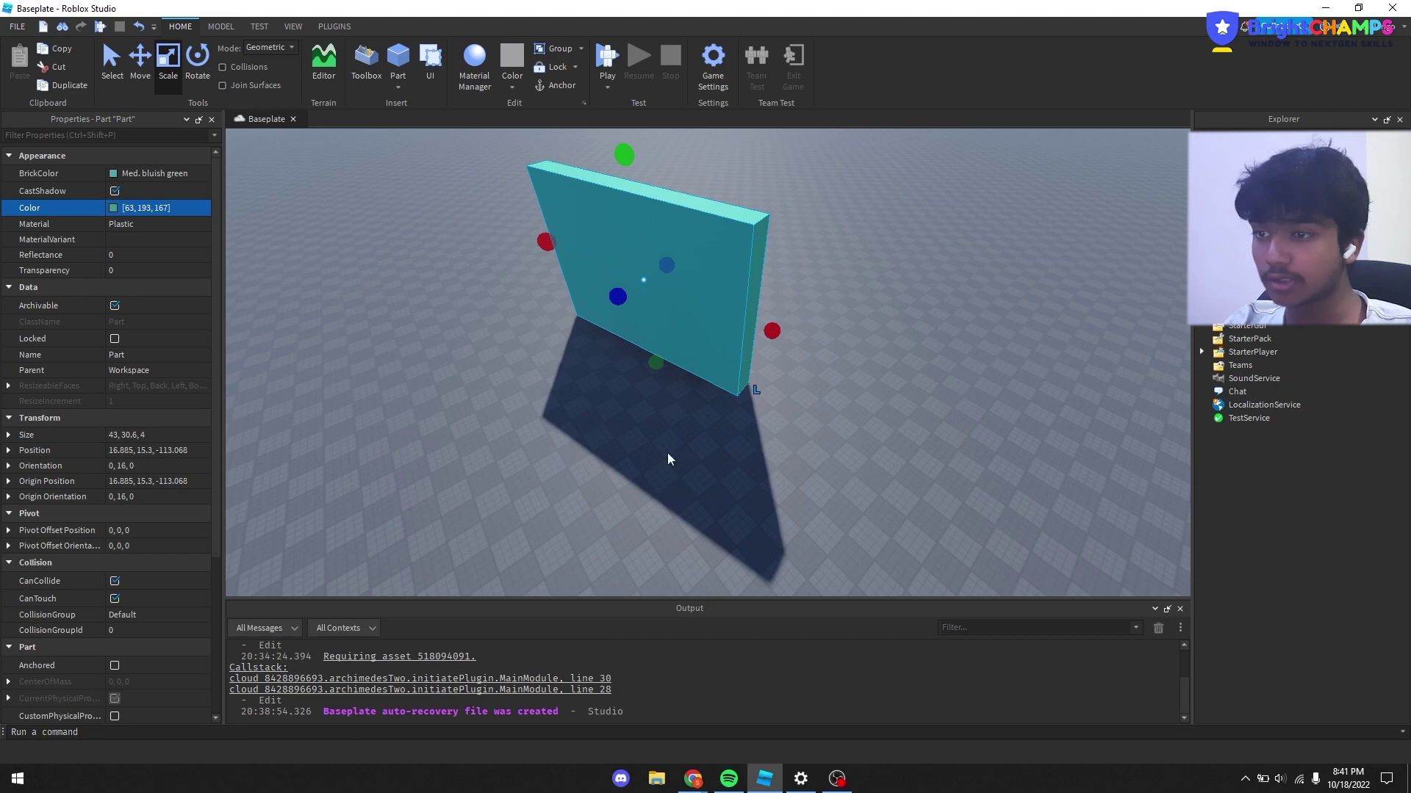
{"action": "right_click_drag", "start_coordinate": [759, 451], "coordinate": [759, 451]}
{"action": "key", "text": "s"}
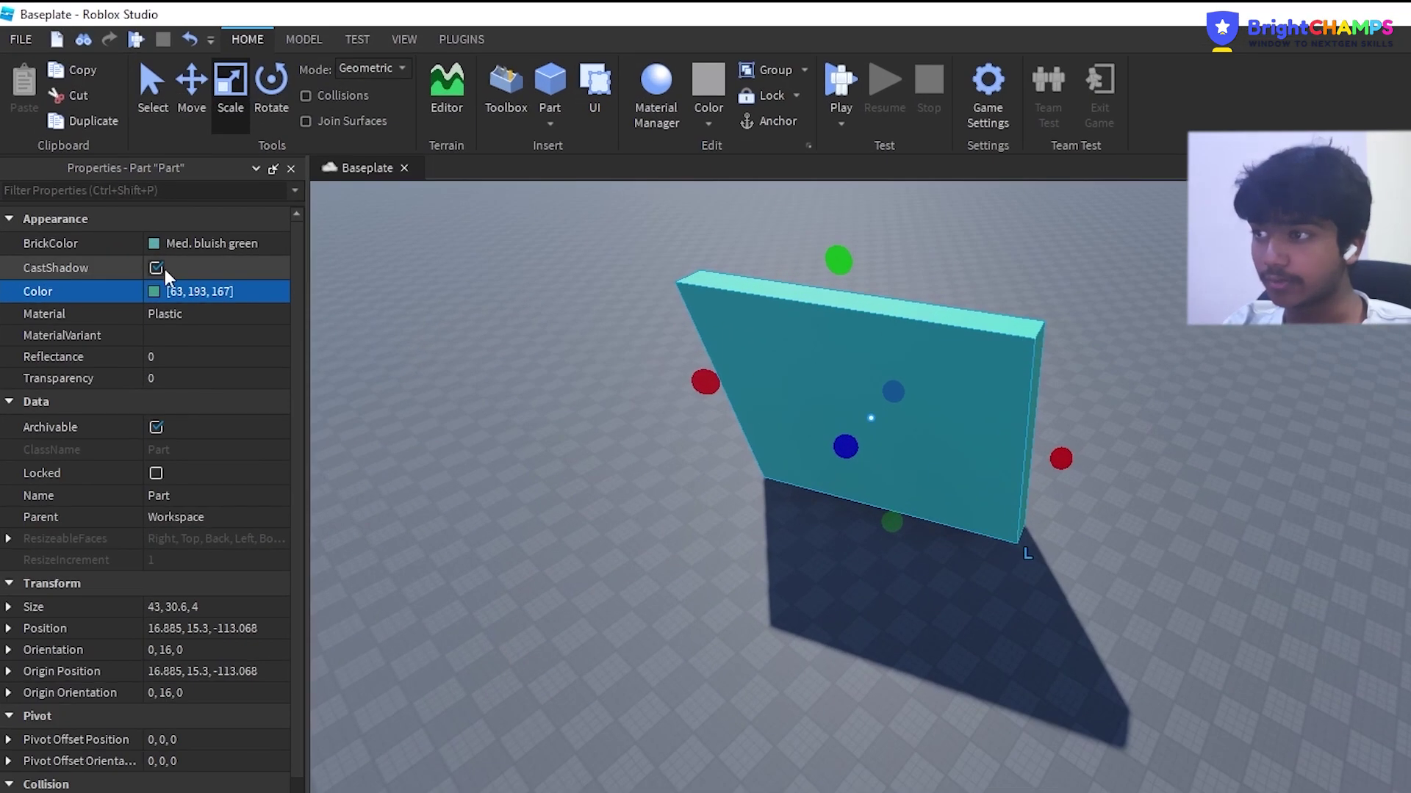
{"action": "left_click", "coordinate": [115, 191]}
{"action": "scroll", "coordinate": [564, 278], "scroll_direction": "up", "scroll_amount": 2}
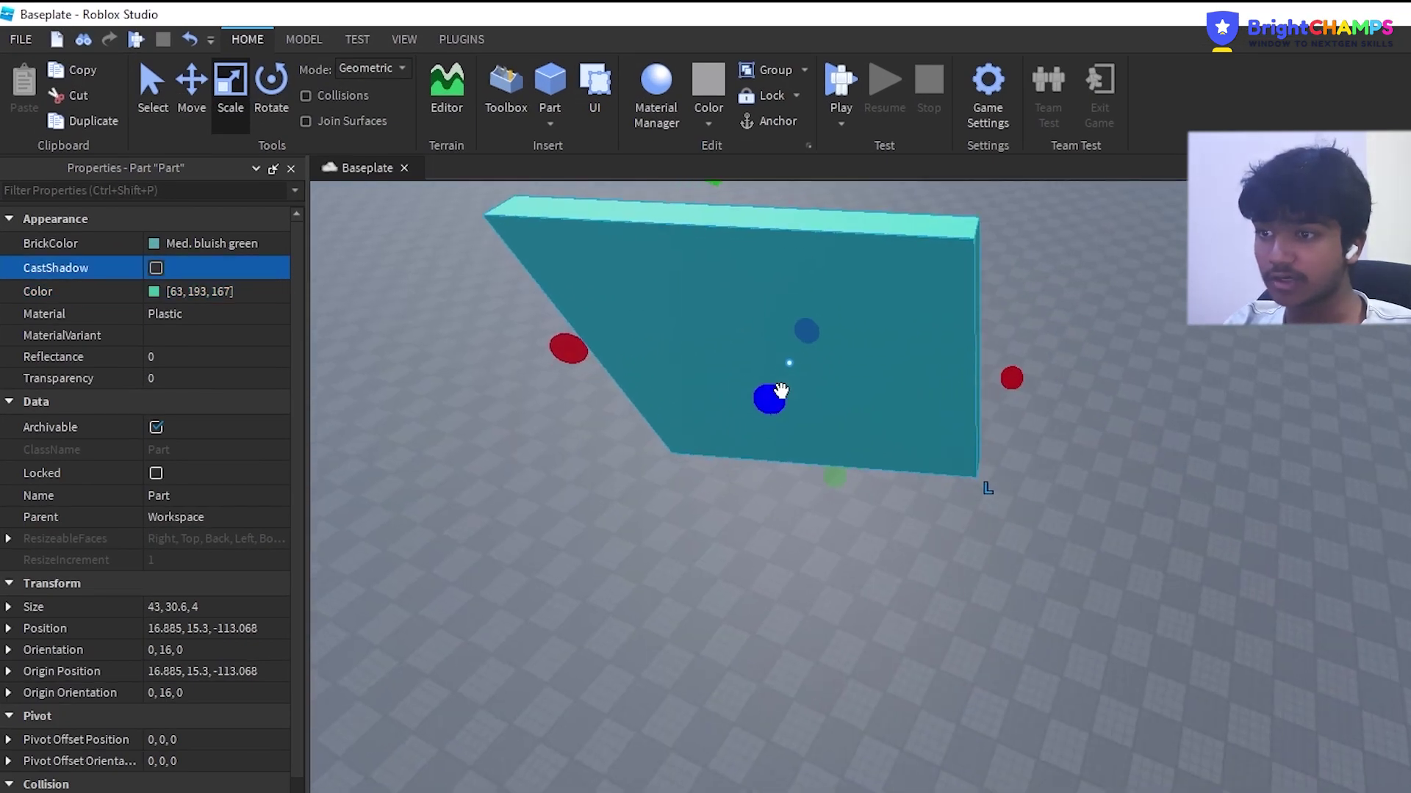
{"action": "right_click_drag", "start_coordinate": [781, 391], "coordinate": [782, 391]}
{"action": "left_click", "coordinate": [157, 268]}
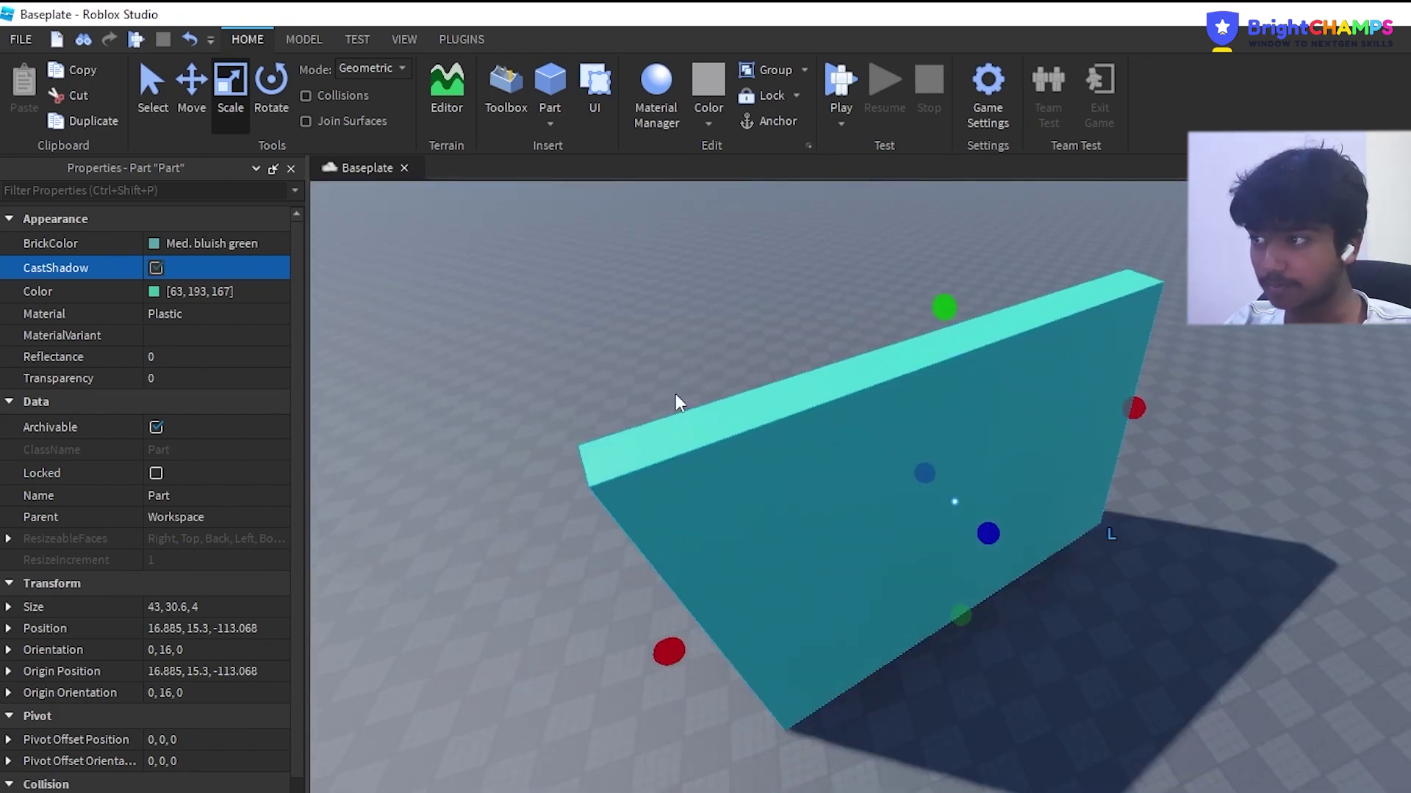
{"action": "right_click_drag", "start_coordinate": [676, 394], "coordinate": [676, 393]}
Step: Reselect the wall part, set its Material to Brick and inspect the texture without the selection
{"action": "left_click", "coordinate": [76, 313]}
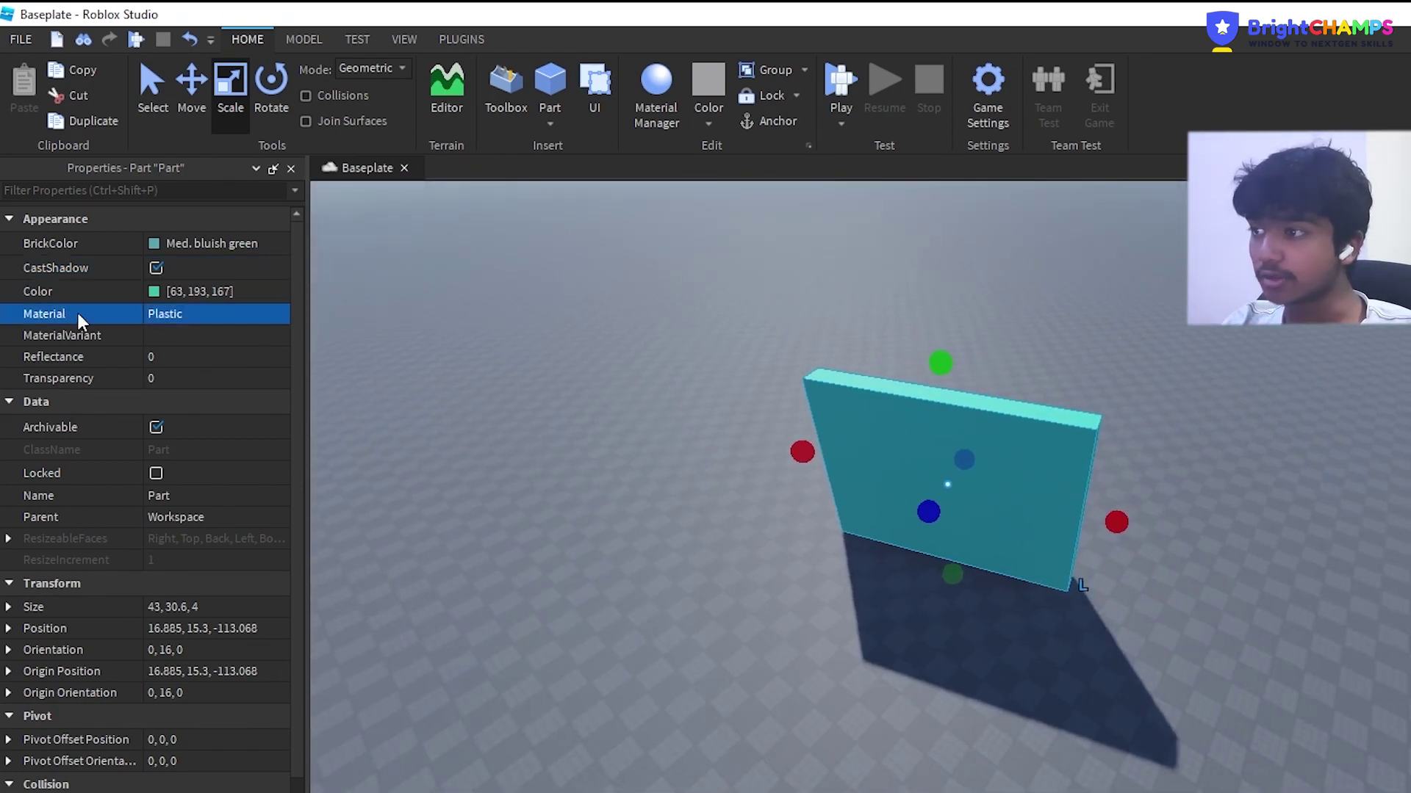
{"action": "left_click", "coordinate": [674, 312]}
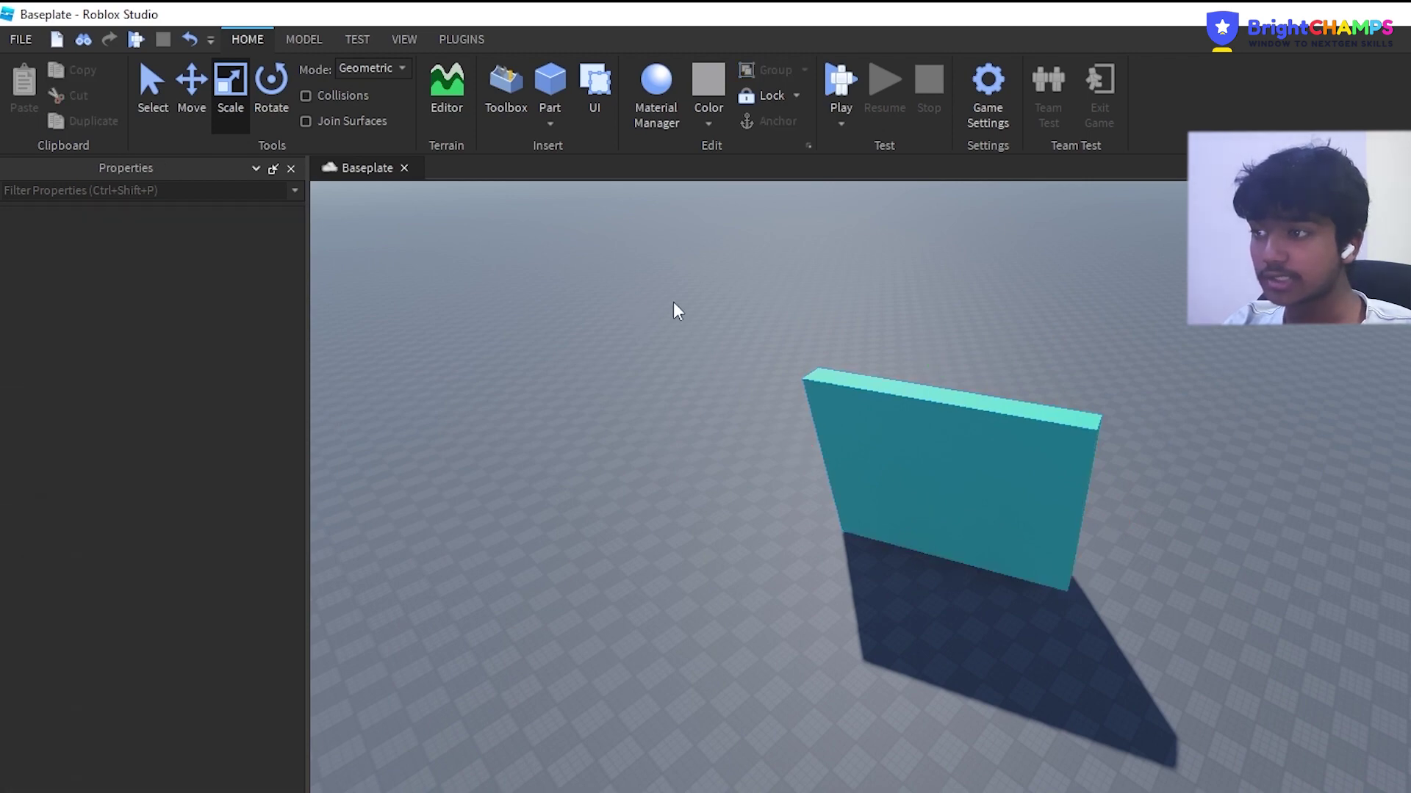
{"action": "scroll", "coordinate": [680, 312], "scroll_direction": "up", "scroll_amount": 5}
{"action": "left_click", "coordinate": [931, 553]}
{"action": "scroll", "coordinate": [1064, 443], "scroll_direction": "up", "scroll_amount": 6}
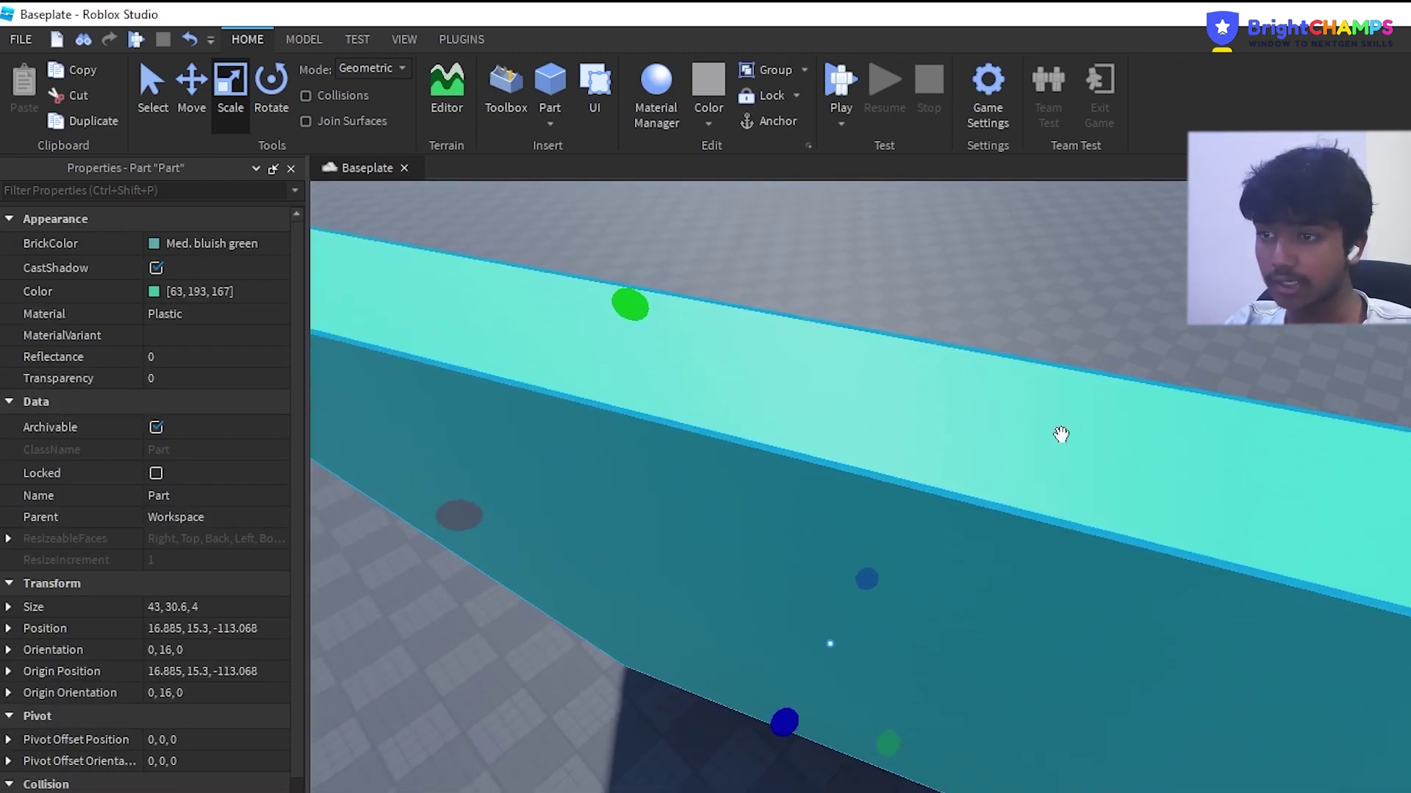
{"action": "scroll", "coordinate": [1061, 434], "scroll_direction": "down", "scroll_amount": 5}
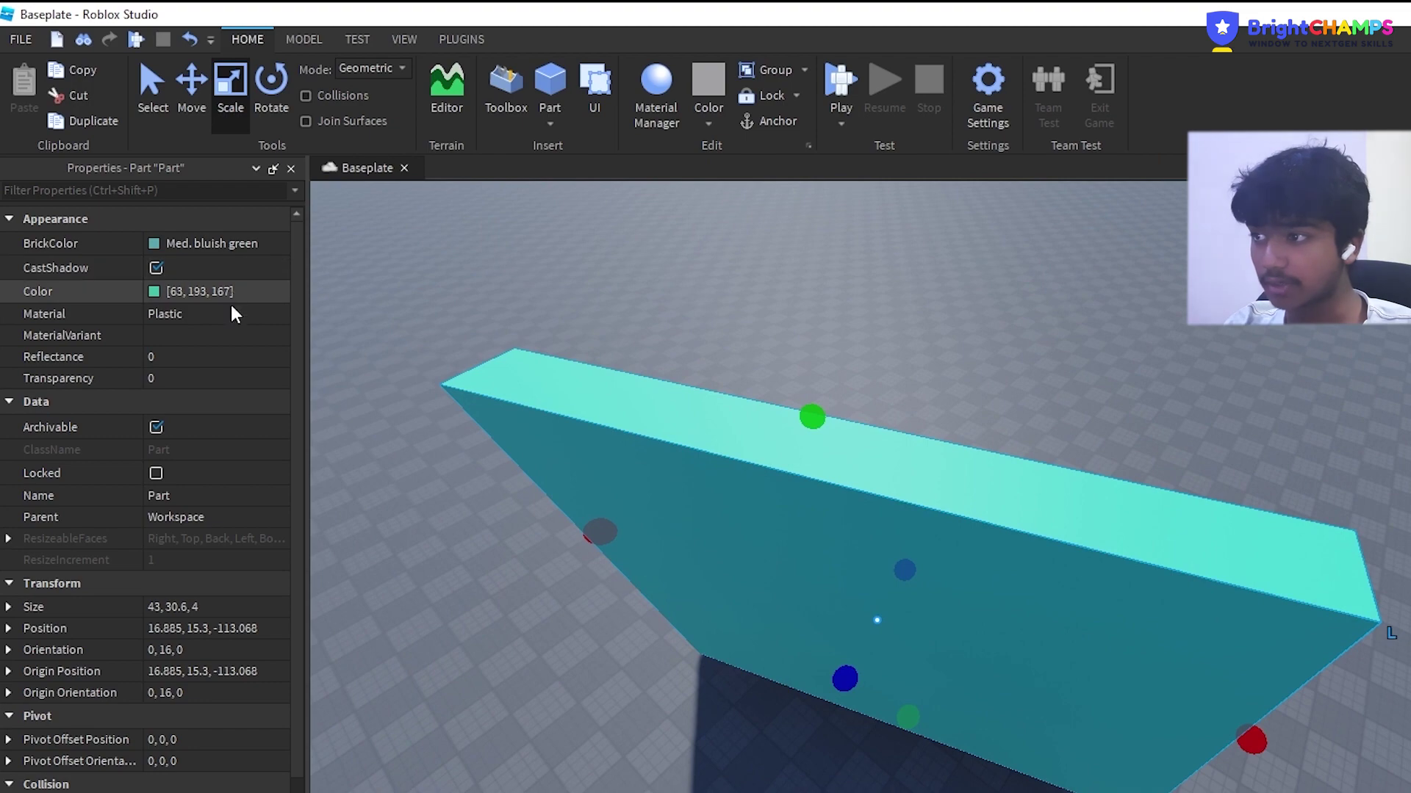
{"action": "left_click", "coordinate": [236, 318]}
{"action": "type", "text": "br"}
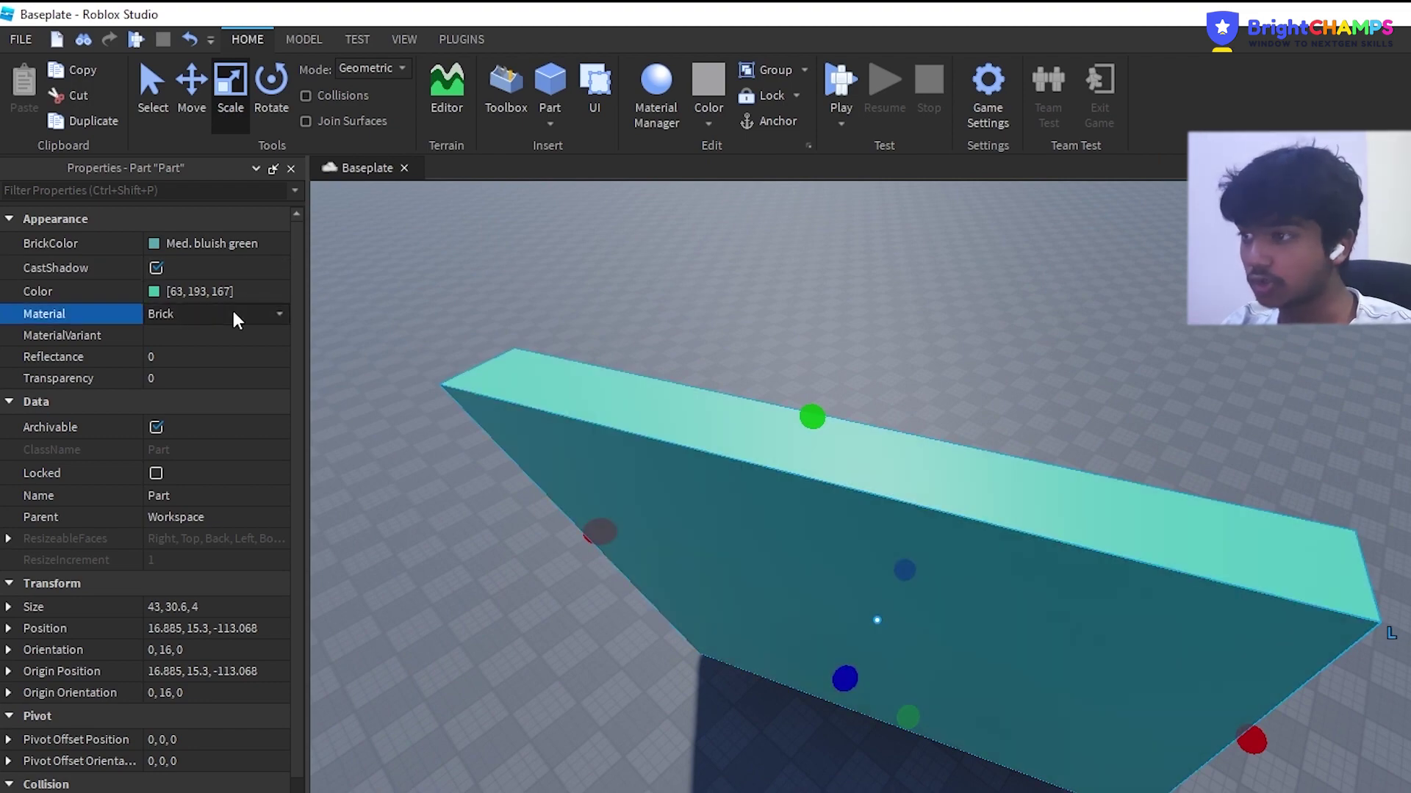
{"action": "left_click", "coordinate": [540, 272]}
{"action": "right_click_drag", "start_coordinate": [845, 441], "coordinate": [848, 336]}
{"action": "scroll", "coordinate": [847, 335], "scroll_direction": "down", "scroll_amount": 8}
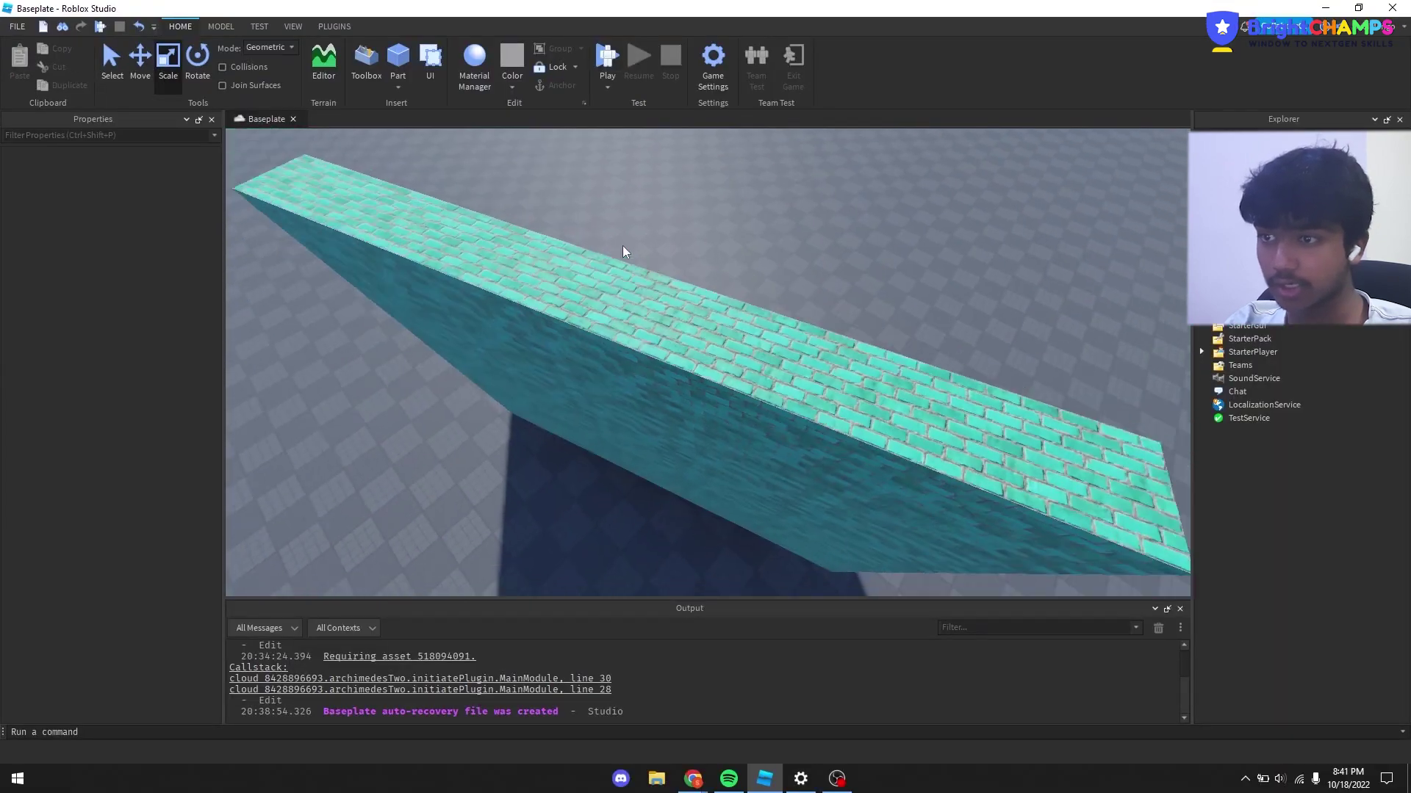
Step: Try WoodPlanks as the wall's Material, inspect it up close and return to Brick
{"action": "left_click", "coordinate": [862, 342]}
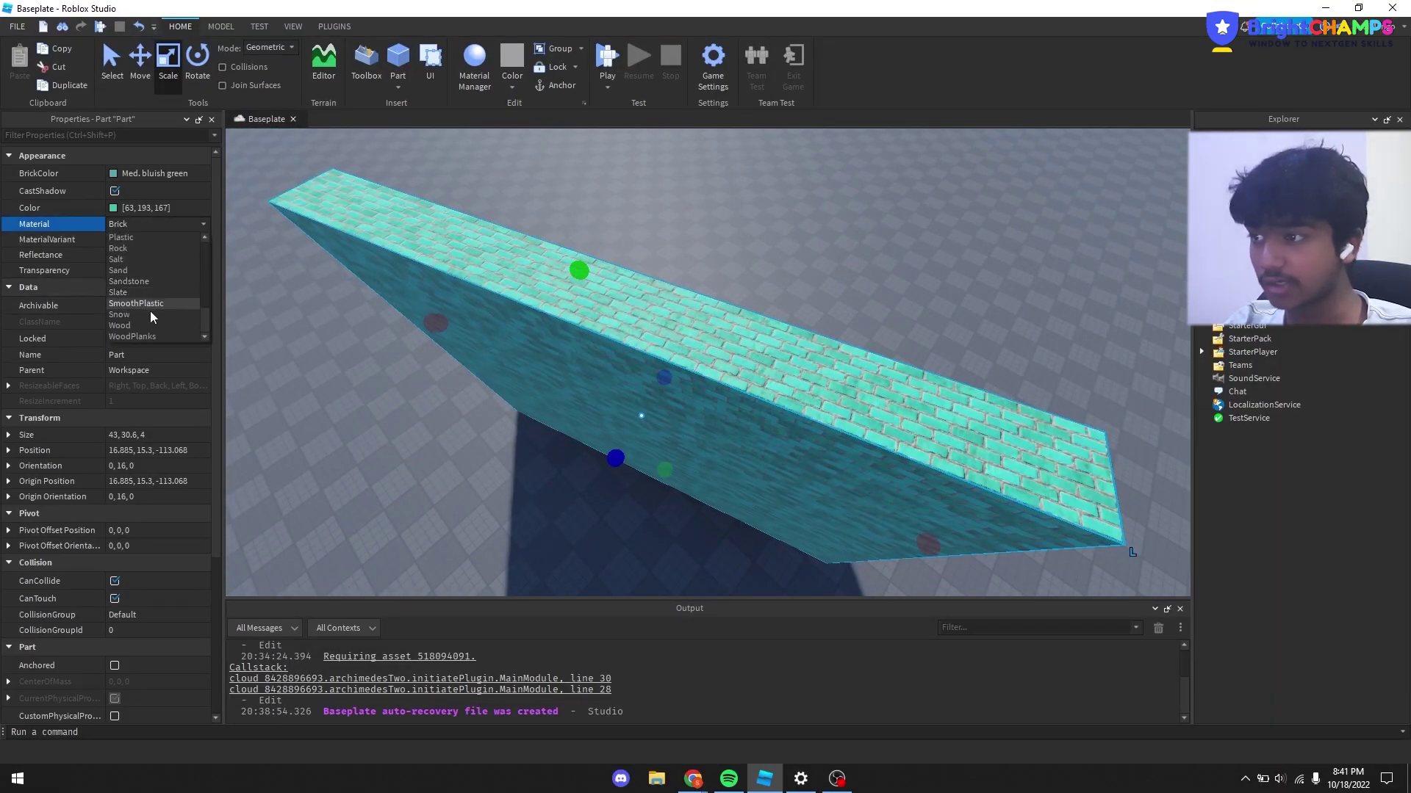
{"action": "left_click", "coordinate": [148, 336]}
{"action": "left_click", "coordinate": [673, 210]}
{"action": "scroll", "coordinate": [673, 209], "scroll_direction": "up", "scroll_amount": 5}
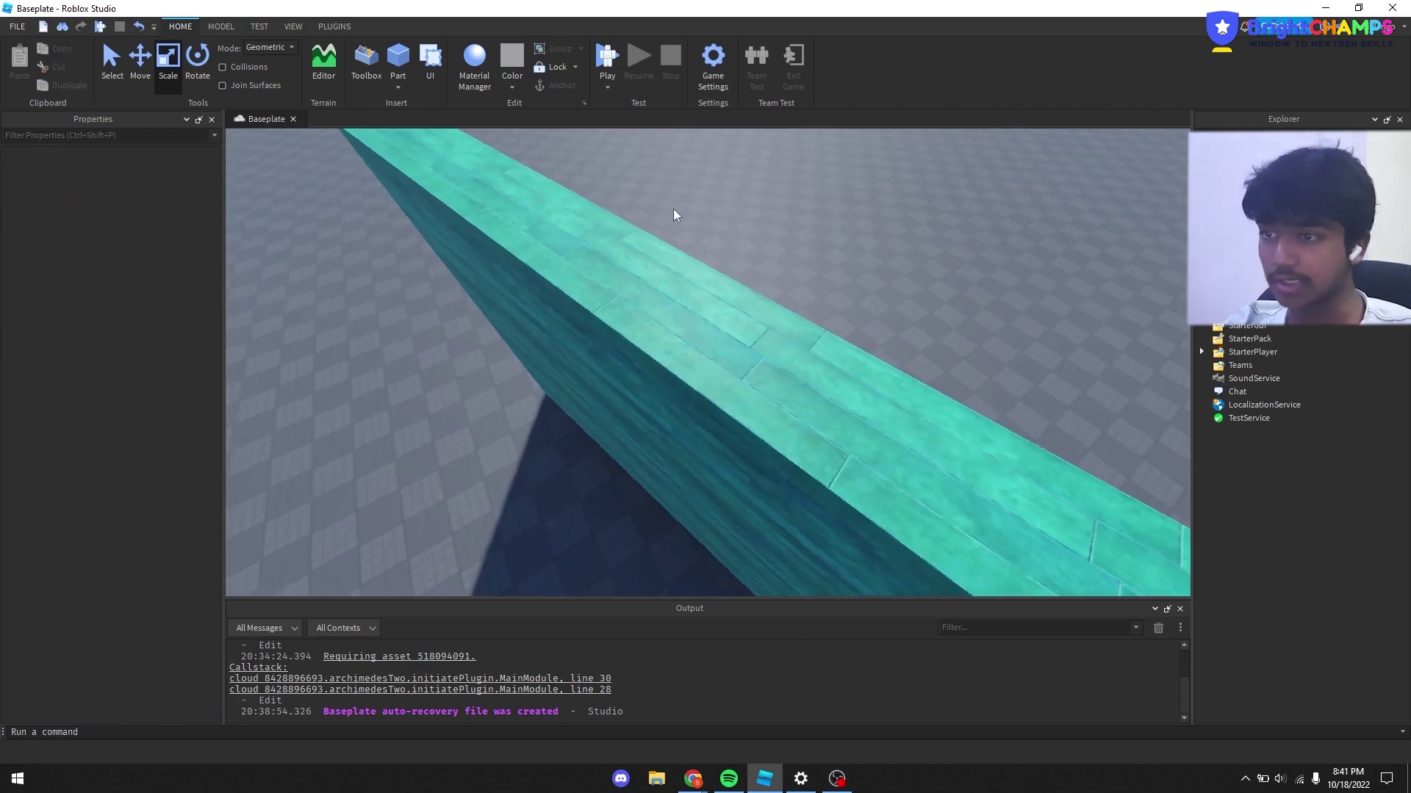
{"action": "scroll", "coordinate": [670, 208], "scroll_direction": "up", "scroll_amount": 3}
{"action": "scroll", "coordinate": [659, 241], "scroll_direction": "down", "scroll_amount": 3}
{"action": "left_click", "coordinate": [486, 294]}
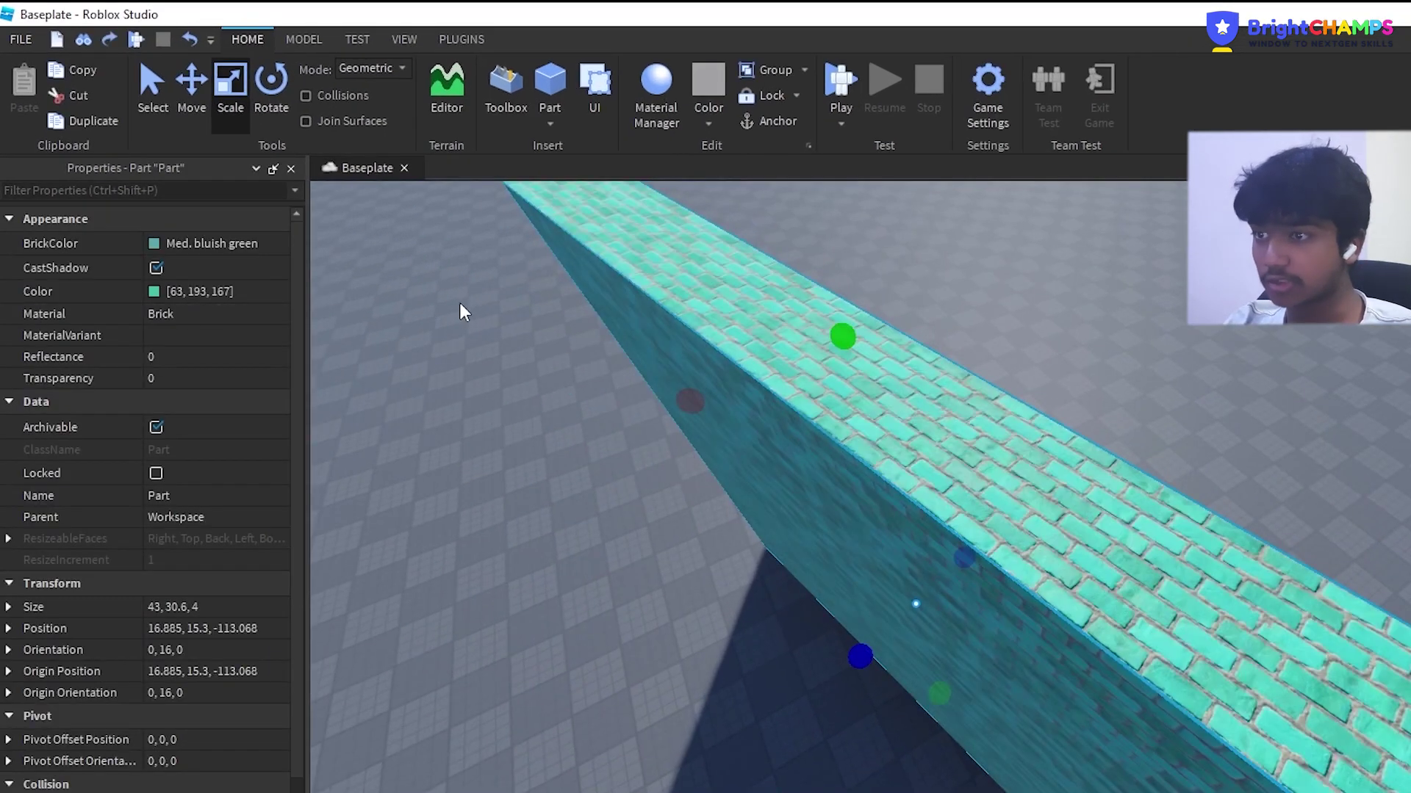
Step: Set the brick wall's BrickColor to Bright red and inspect the deselected wall from several sides
{"action": "scroll", "coordinate": [460, 309], "scroll_direction": "down", "scroll_amount": 2}
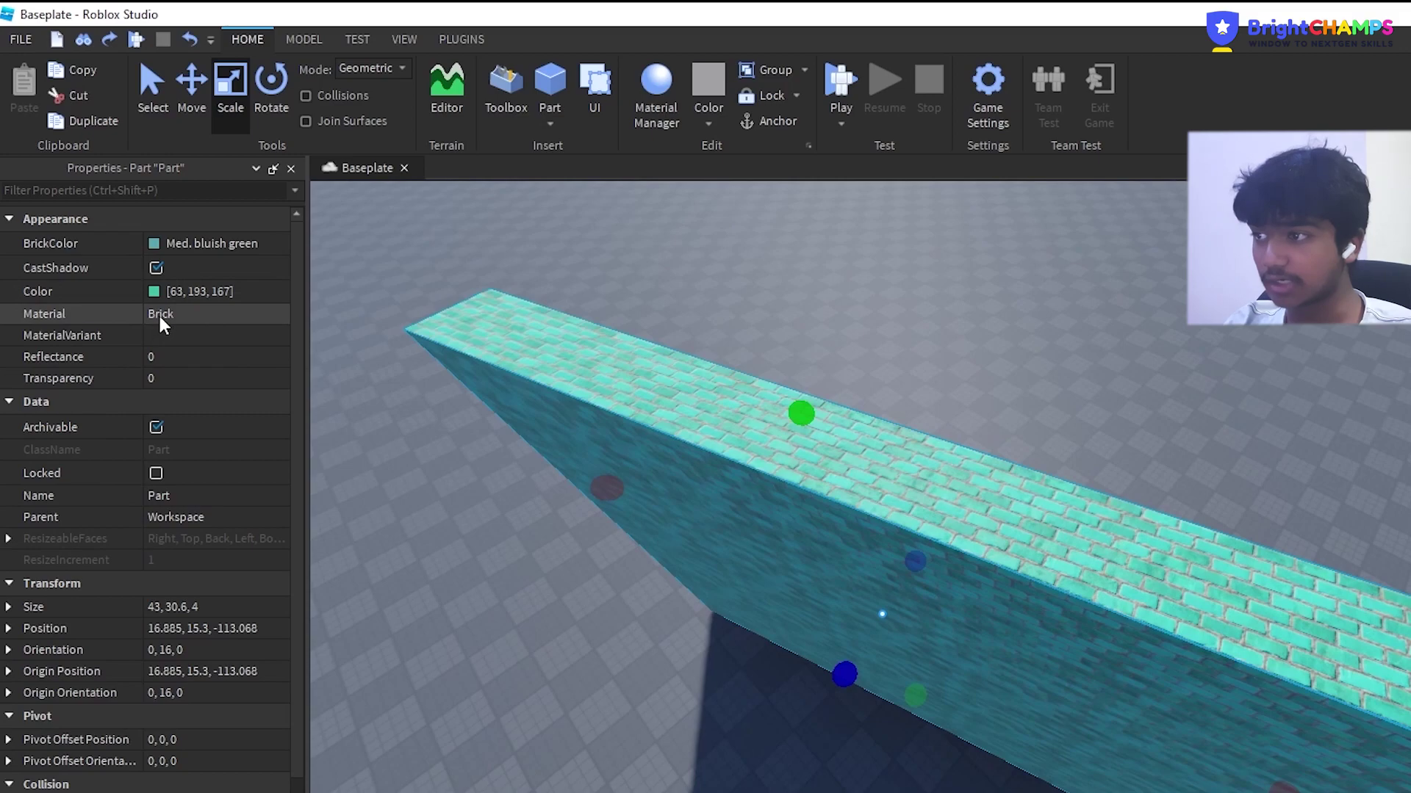
{"action": "left_click", "coordinate": [171, 245]}
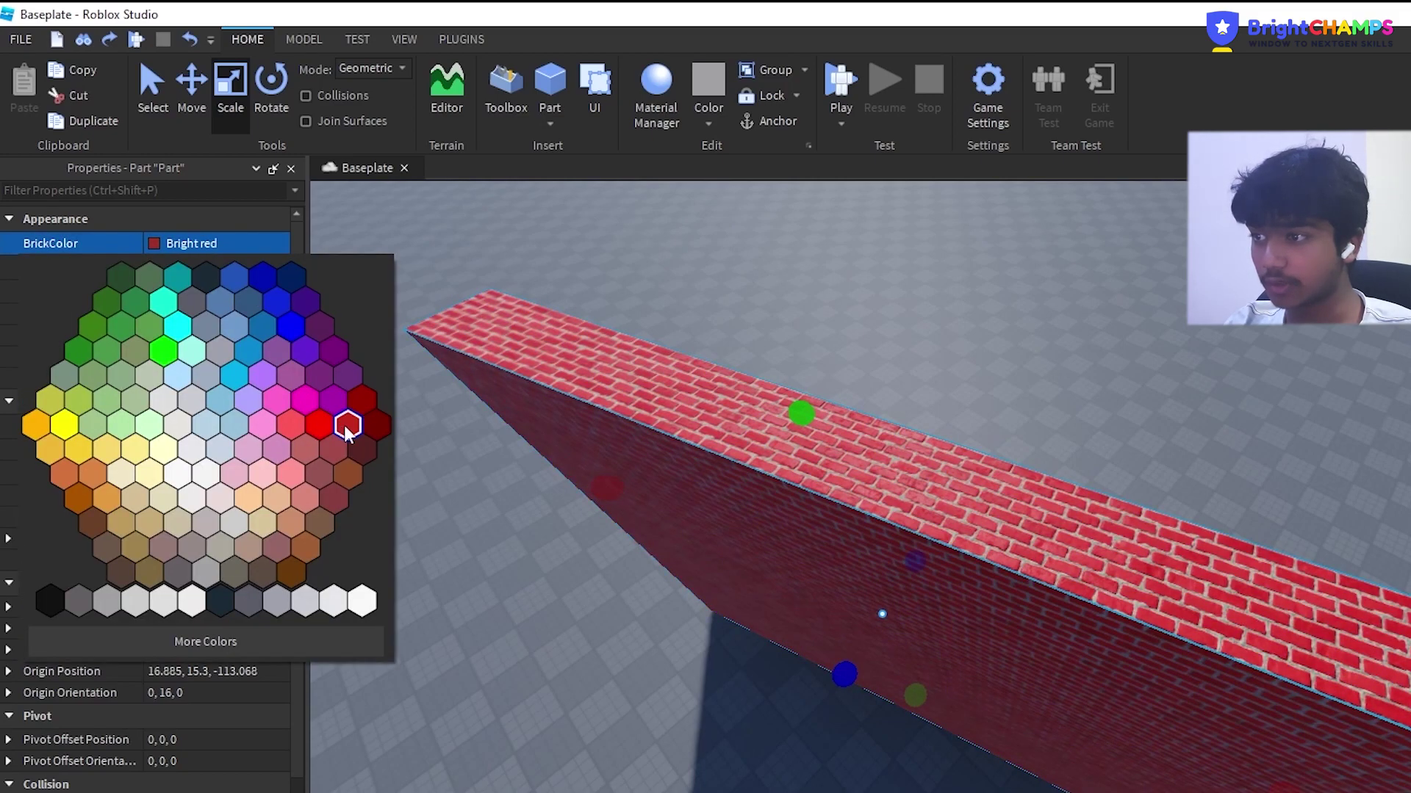
{"action": "left_click", "coordinate": [346, 419]}
{"action": "left_click", "coordinate": [852, 292]}
{"action": "scroll", "coordinate": [860, 289], "scroll_direction": "down", "scroll_amount": 3}
{"action": "right_click_drag", "start_coordinate": [860, 289], "coordinate": [860, 290]}
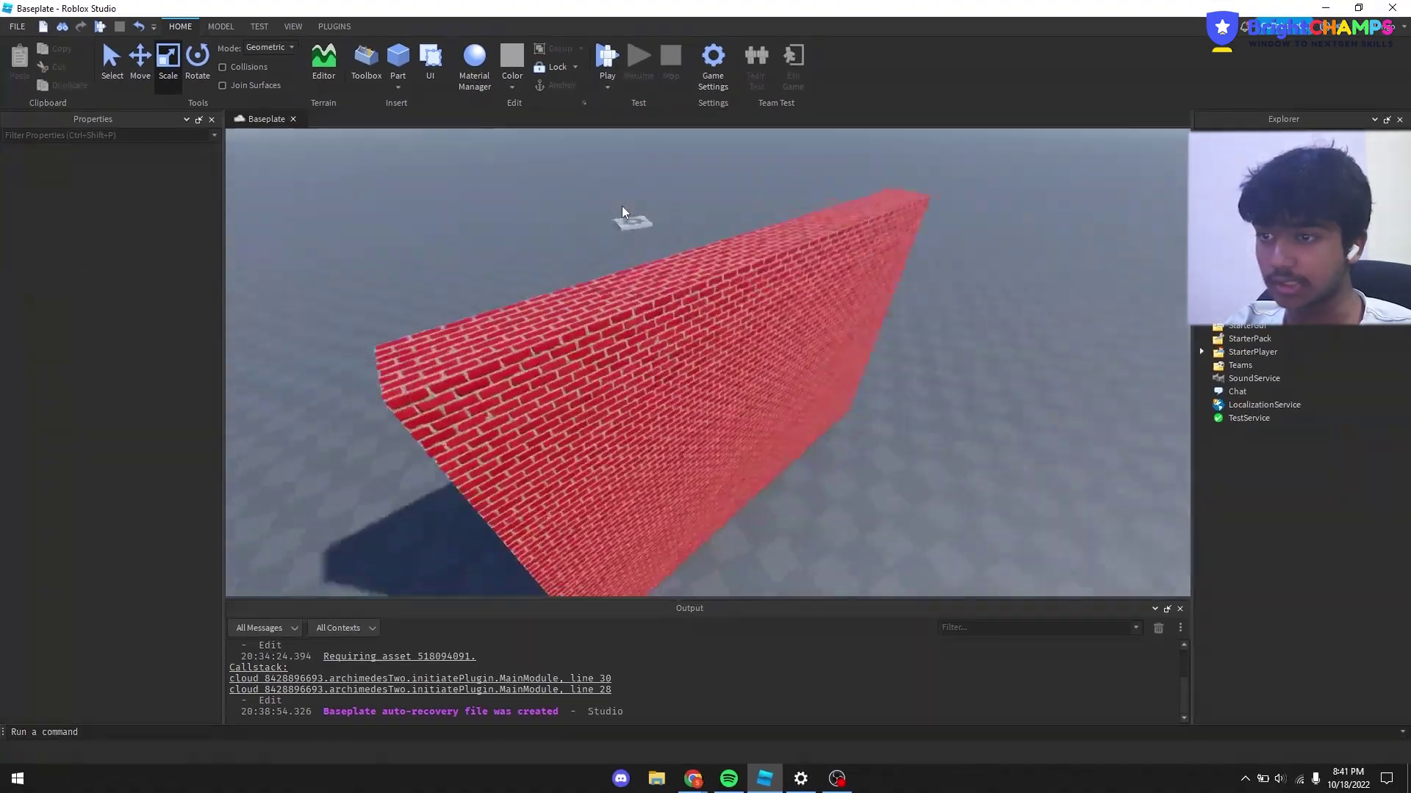
{"action": "right_click_drag", "start_coordinate": [717, 277], "coordinate": [657, 331]}
Step: Reselect the red brick wall and look at its MaterialVariant and Material options
{"action": "left_click", "coordinate": [658, 331]}
{"action": "right_click_drag", "start_coordinate": [771, 277], "coordinate": [525, 285]}
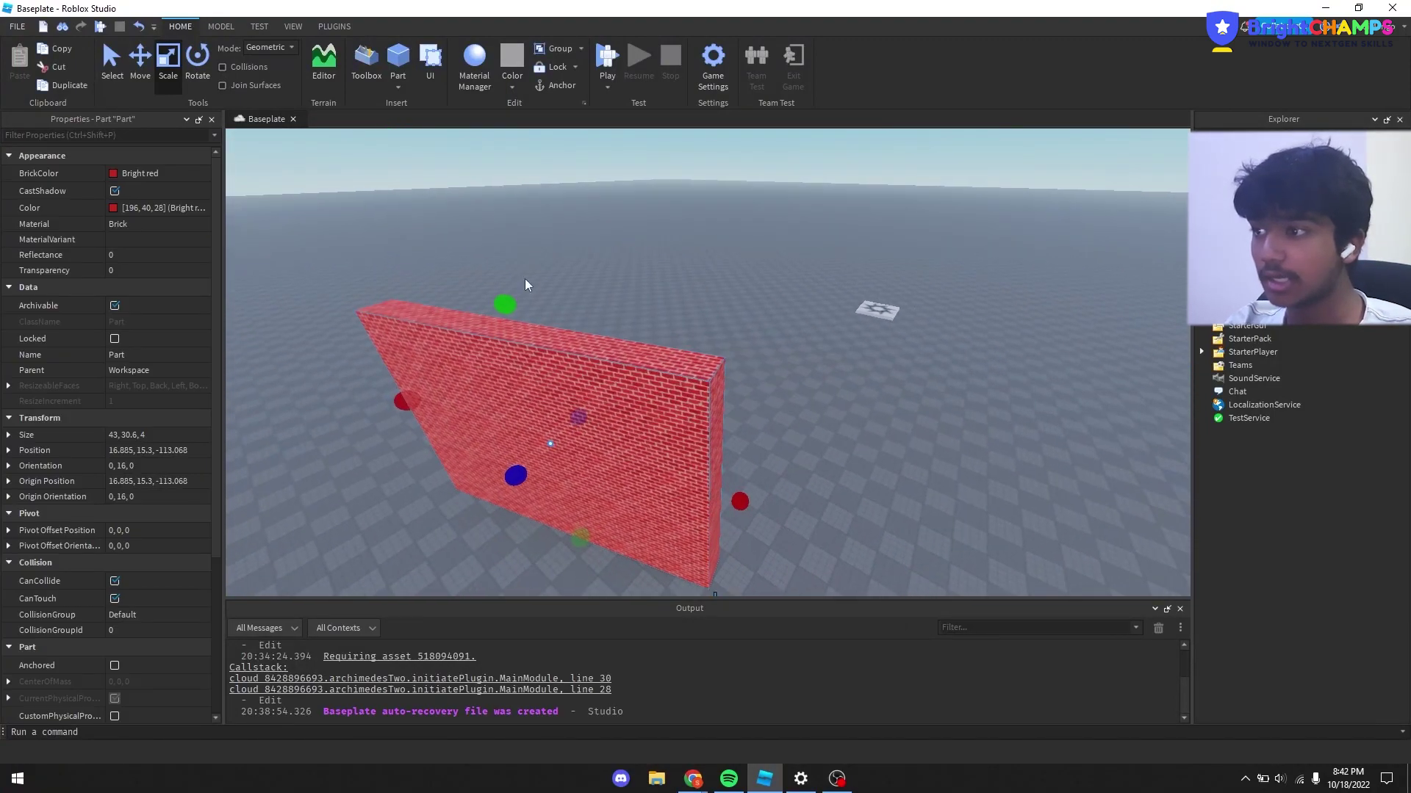
{"action": "left_click", "coordinate": [192, 240]}
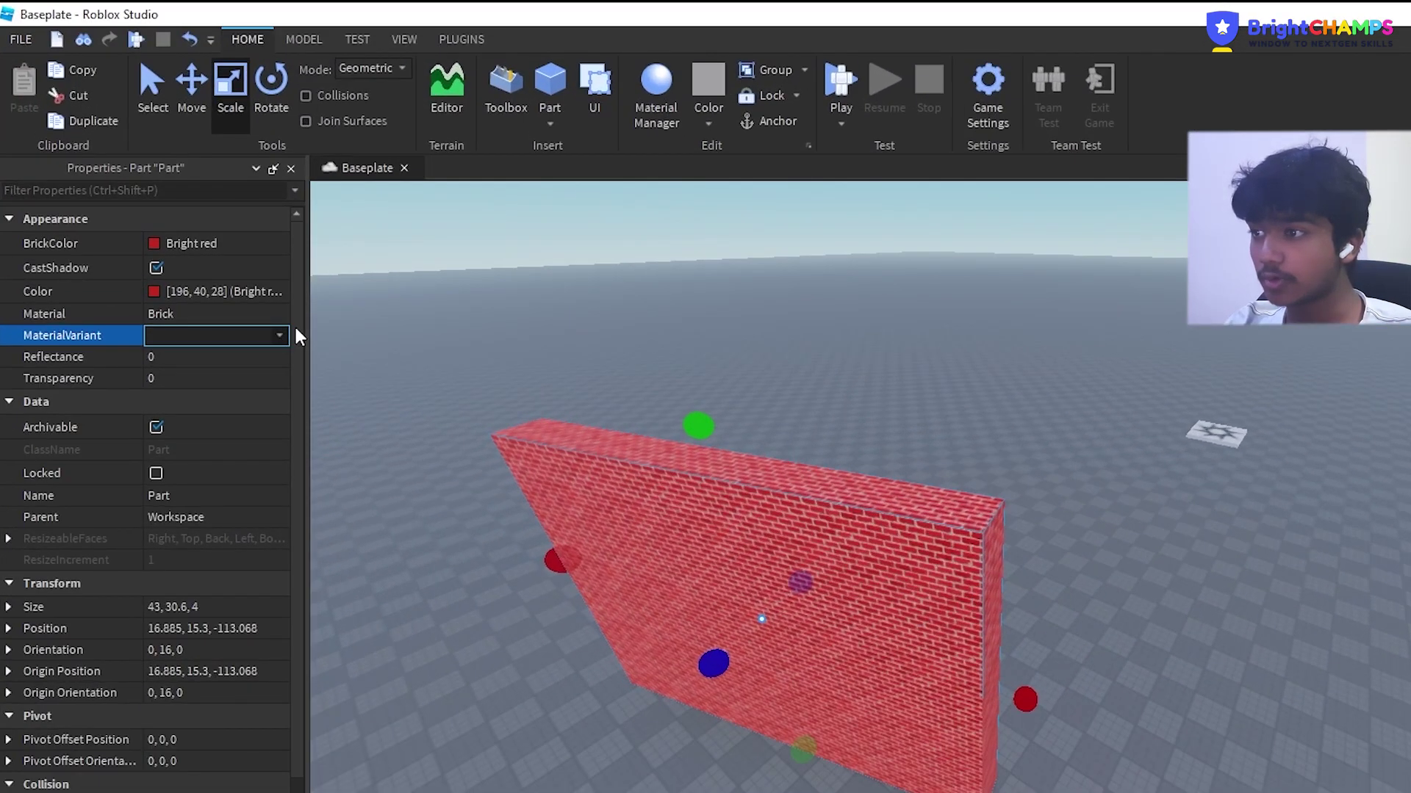
{"action": "left_click", "coordinate": [244, 319]}
{"action": "left_click", "coordinate": [268, 318]}
{"action": "left_click", "coordinate": [268, 321]}
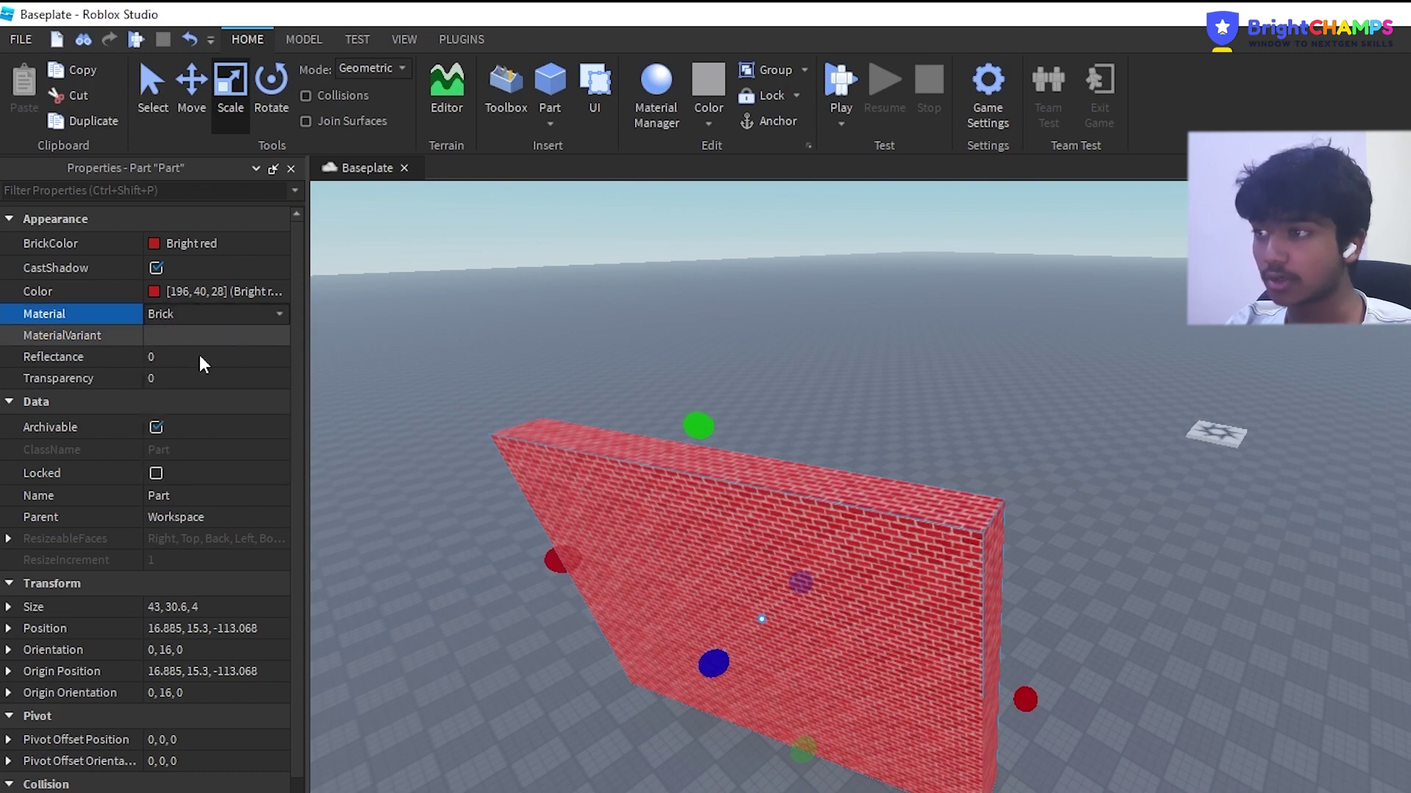
{"action": "scroll", "coordinate": [701, 357], "scroll_direction": "up", "scroll_amount": 5}
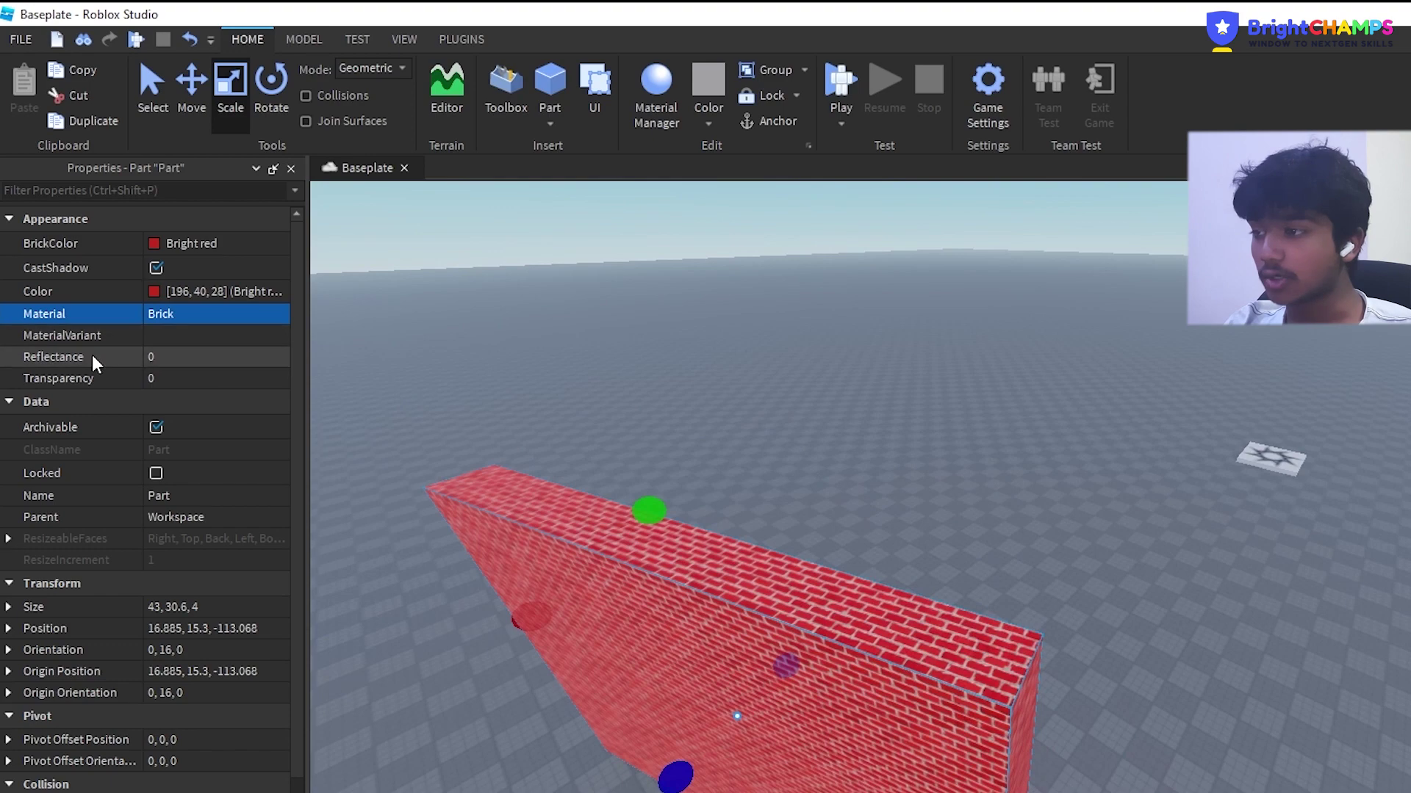
Step: Set the wall's Transparency to 1 and view its outline around the baseplate
{"action": "left_click", "coordinate": [88, 358]}
{"action": "left_click", "coordinate": [79, 379]}
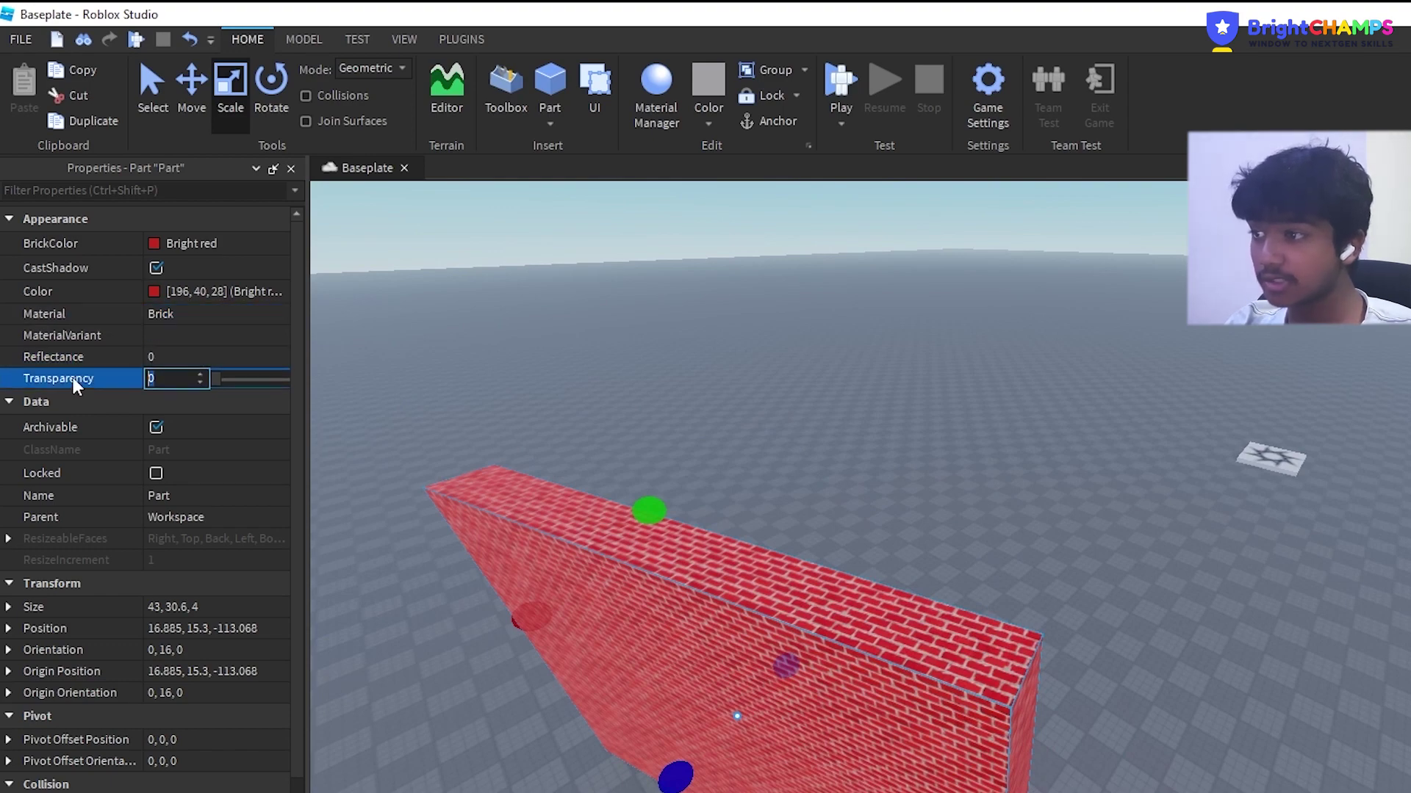
{"action": "right_click_drag", "start_coordinate": [740, 346], "coordinate": [712, 360]}
{"action": "scroll", "coordinate": [740, 346], "scroll_direction": "down", "scroll_amount": 3}
{"action": "scroll", "coordinate": [740, 346], "scroll_direction": "up", "scroll_amount": 3}
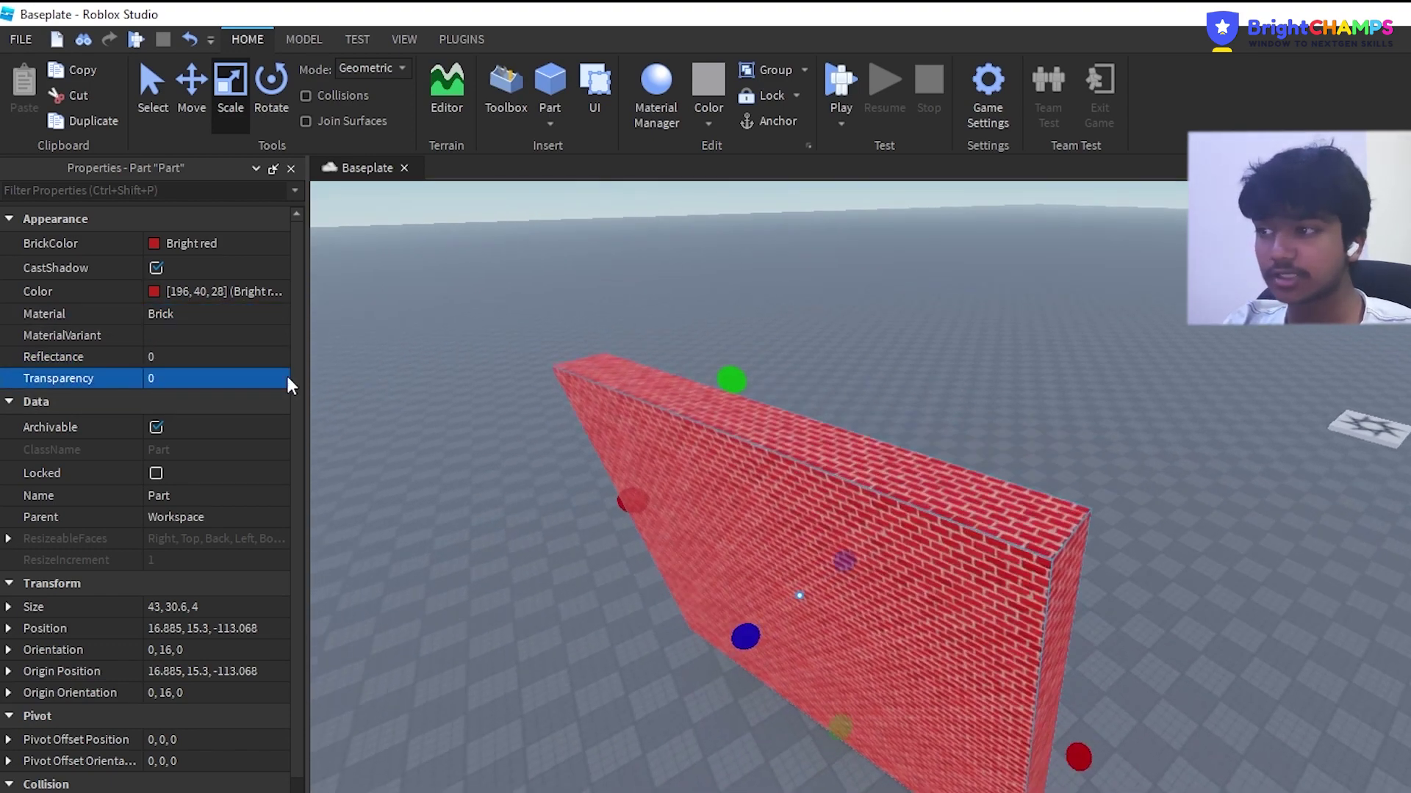
{"action": "left_click", "coordinate": [213, 380]}
{"action": "type", "text": "1"}
{"action": "key", "text": "Return"}
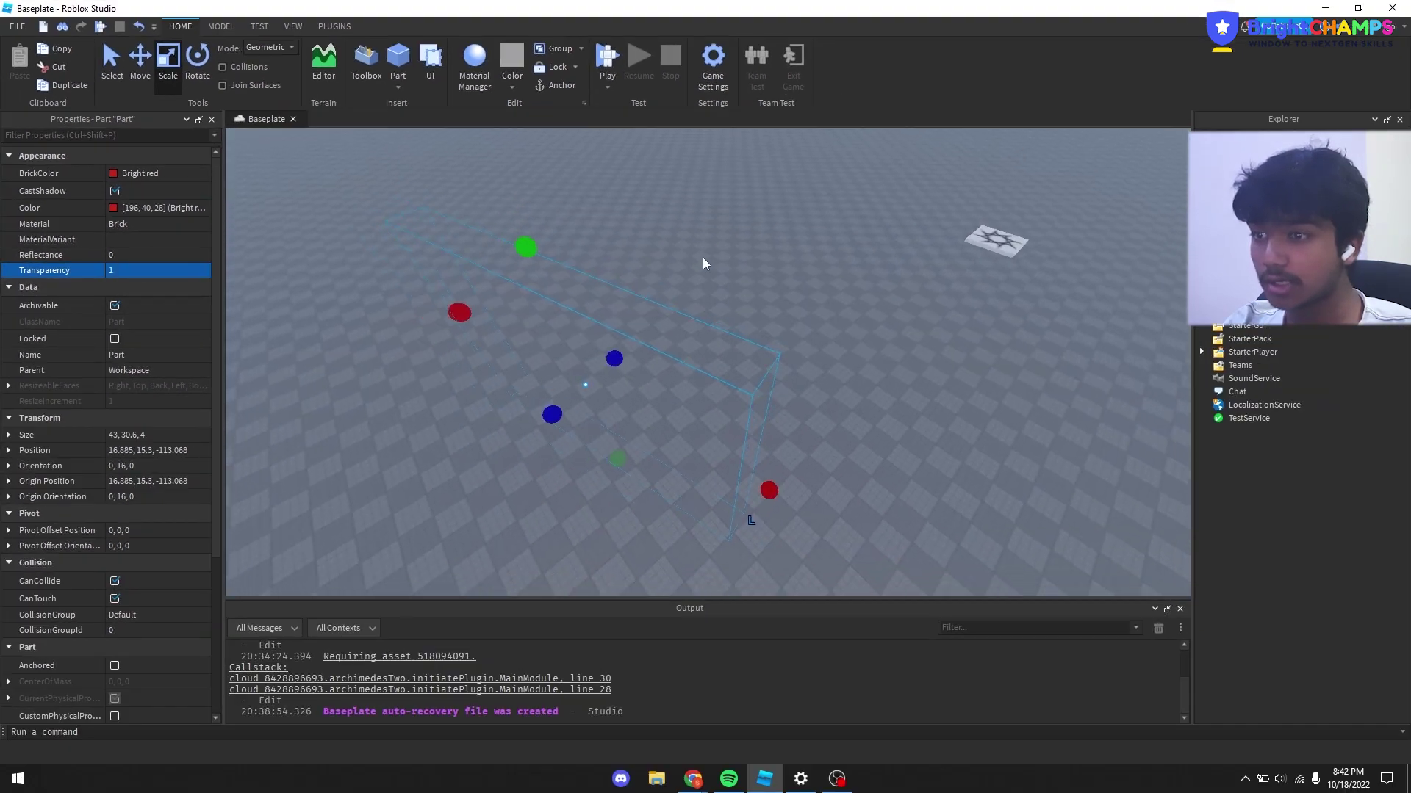
{"action": "right_click_drag", "start_coordinate": [702, 257], "coordinate": [703, 254]}
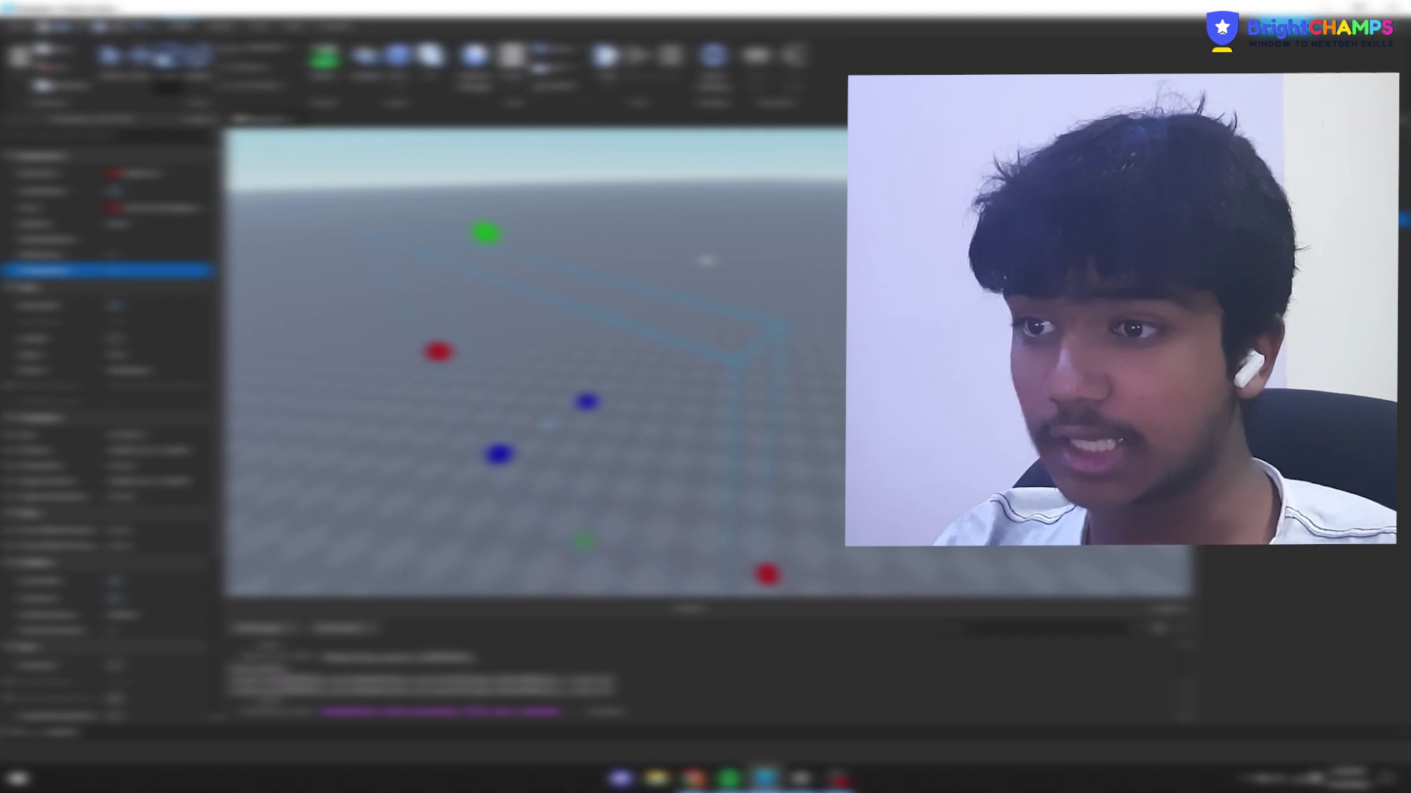
{"action": "right_click_drag", "start_coordinate": [703, 254], "coordinate": [750, 235]}
Step: Lower the wall's Transparency gradually through 0.15 to 0
{"action": "left_click", "coordinate": [192, 274]}
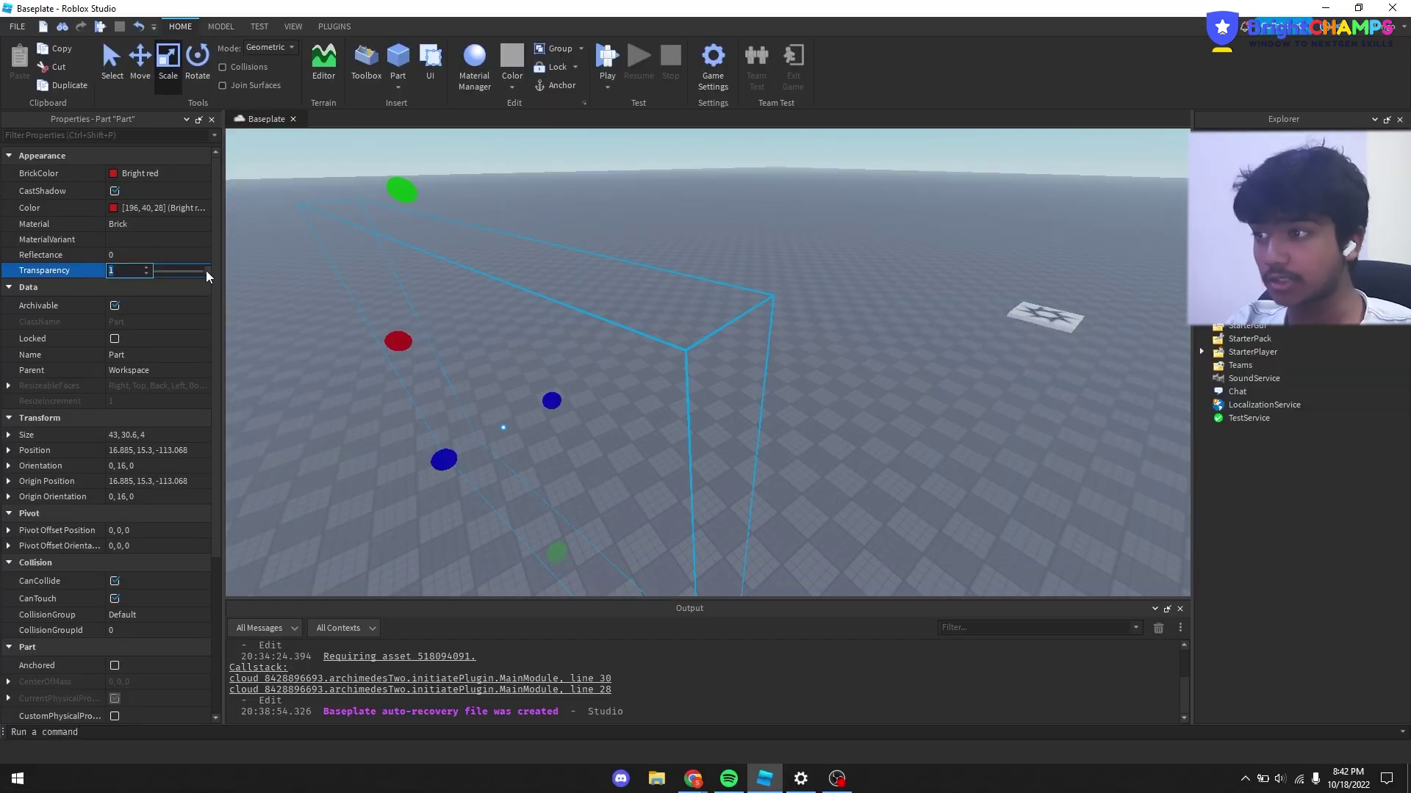
{"action": "left_click_drag", "start_coordinate": [195, 274], "coordinate": [173, 272]}
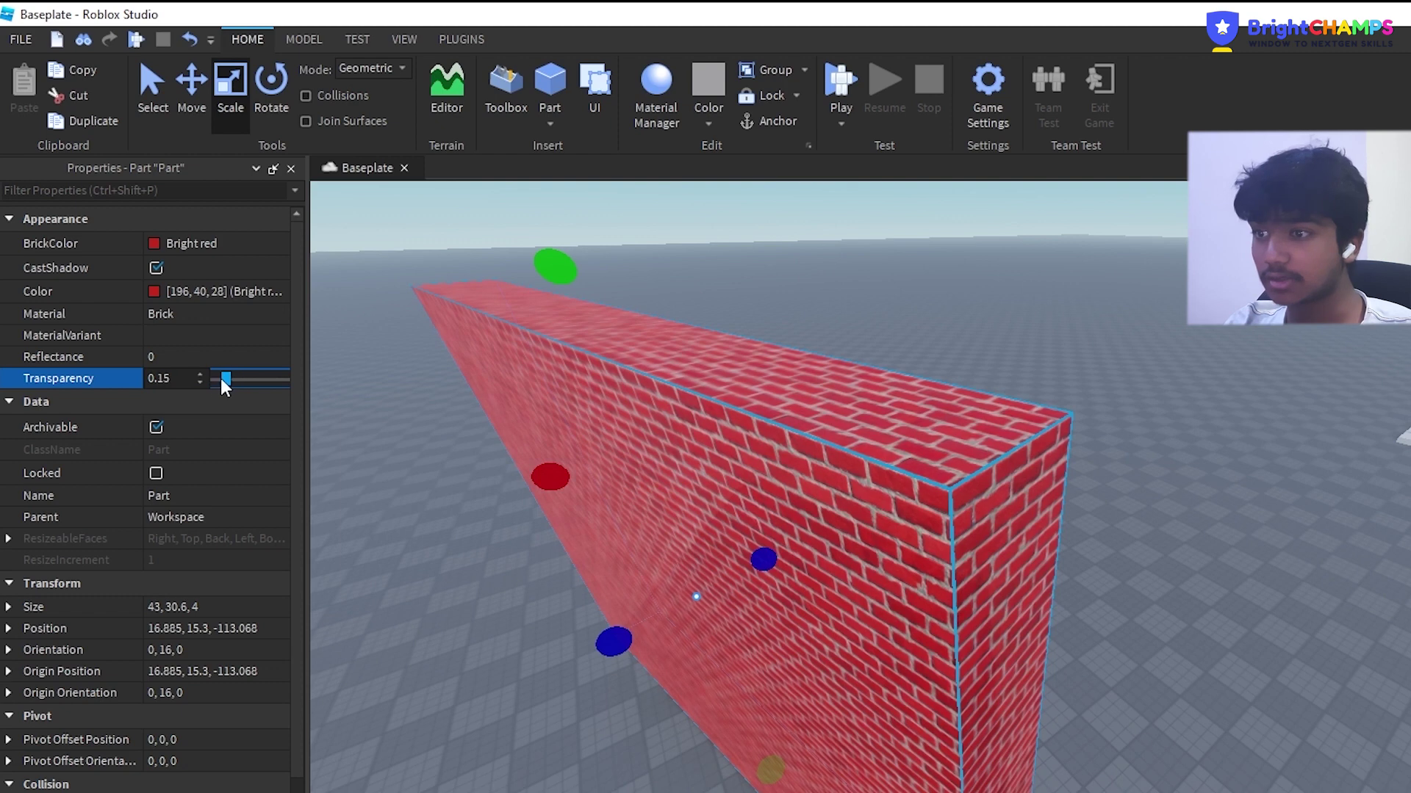
{"action": "left_click_drag", "start_coordinate": [220, 377], "coordinate": [197, 377]}
Step: Open the wall's Reflectance value for editing, then change its Material to Glacier
{"action": "left_click", "coordinate": [171, 357]}
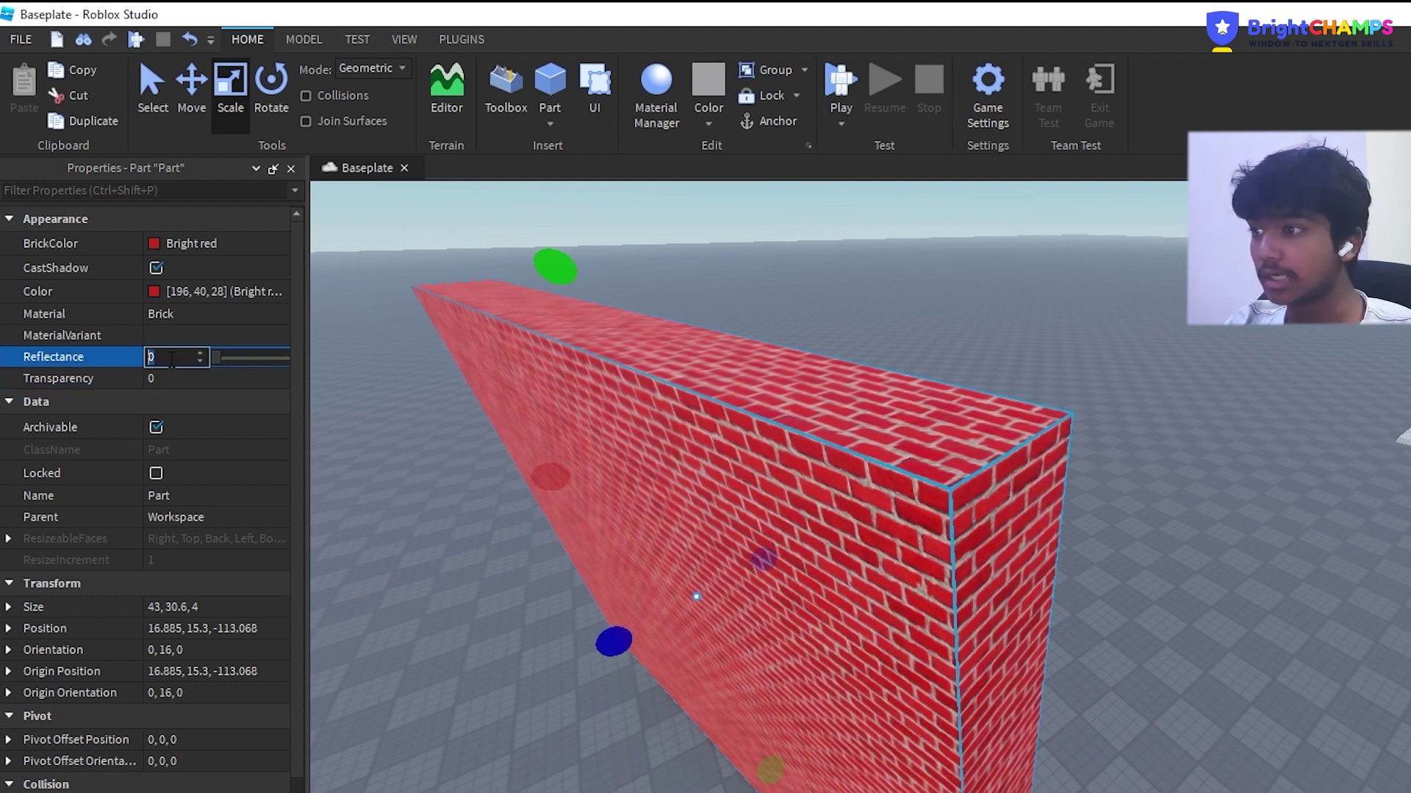
{"action": "left_click", "coordinate": [215, 307]}
{"action": "key", "text": "g"}
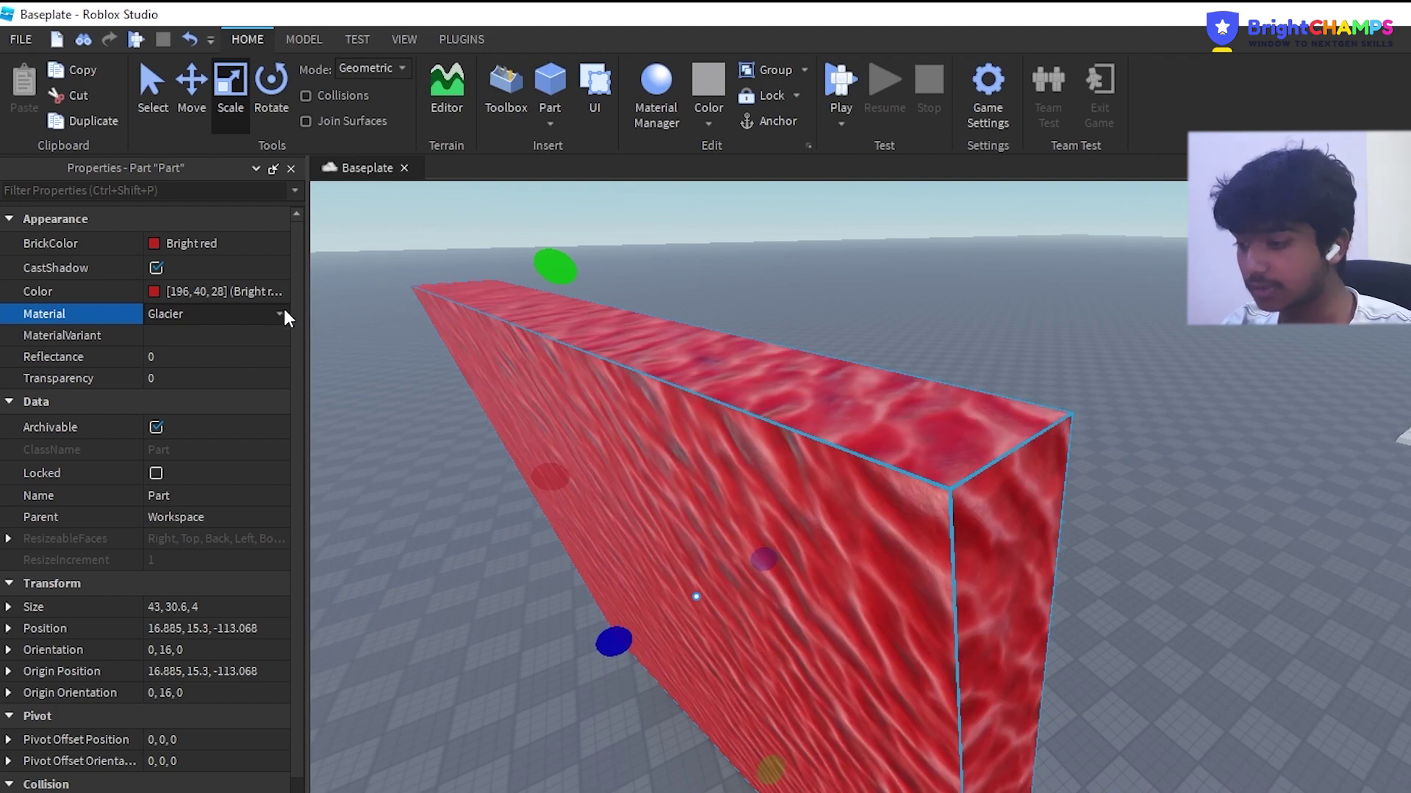
Step: Set the wall's Material to Glass and view the result from farther back
{"action": "key", "text": "g"}
{"action": "left_click", "coordinate": [928, 268]}
{"action": "left_click", "coordinate": [684, 404]}
{"action": "right_click_drag", "start_coordinate": [684, 404], "coordinate": [684, 405]}
{"action": "key", "text": "a"}
{"action": "key", "text": "s"}
{"action": "key", "text": "w"}
{"action": "key", "text": "s"}
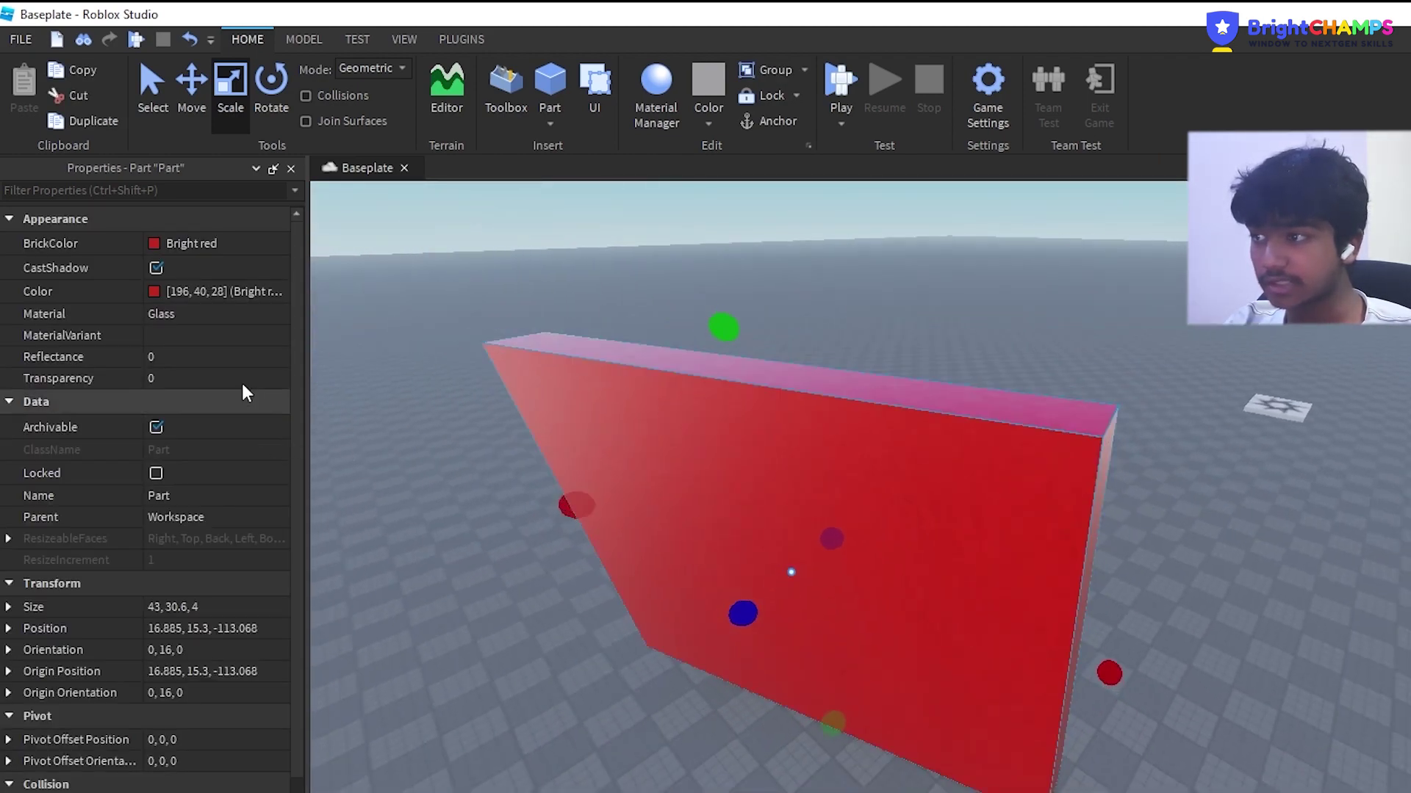
Step: Set the glass wall's Reflectance to 1 and its Transparency to 0.3
{"action": "left_click", "coordinate": [209, 360]}
{"action": "left_click_drag", "start_coordinate": [211, 357], "coordinate": [290, 357]}
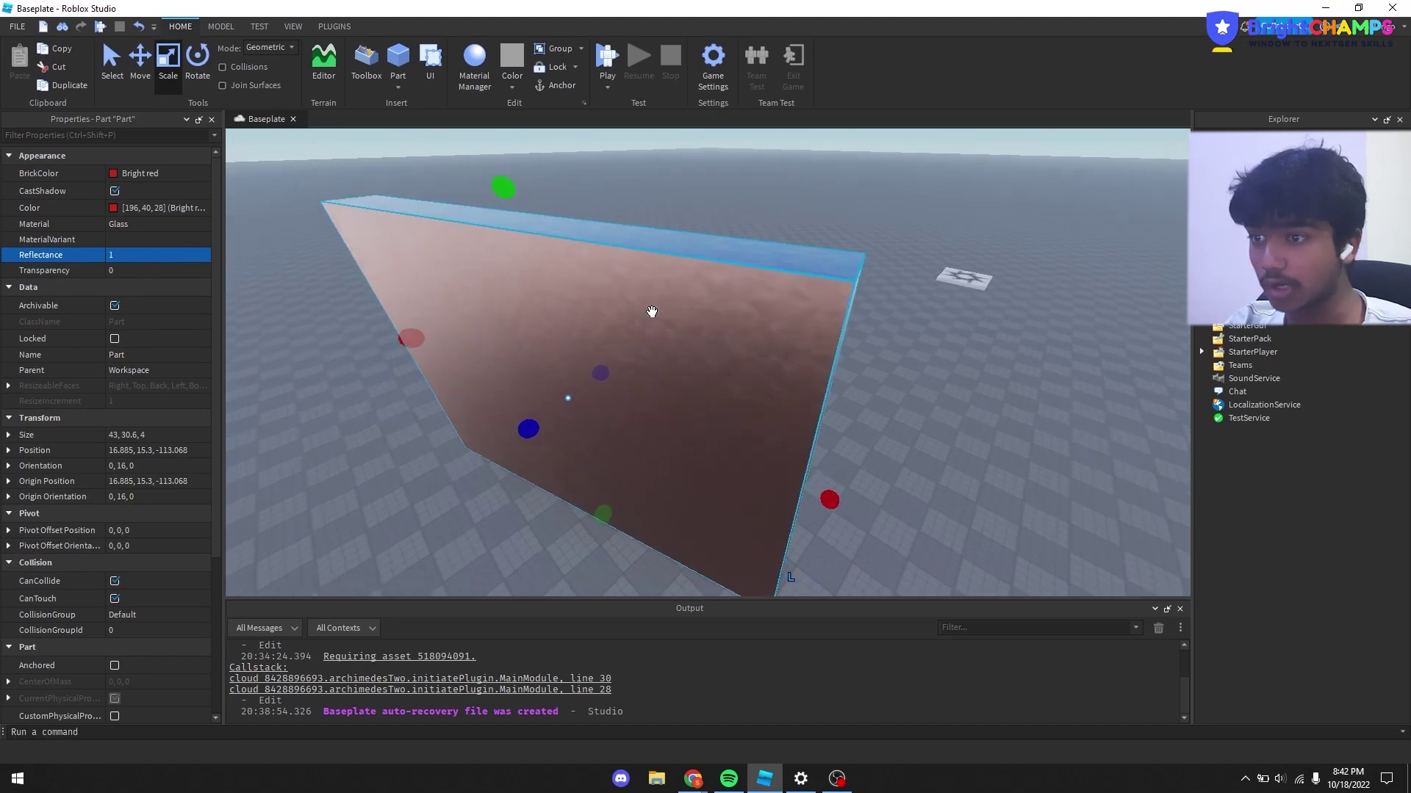
{"action": "right_click_drag", "start_coordinate": [652, 312], "coordinate": [652, 311]}
{"action": "left_click_drag", "start_coordinate": [158, 273], "coordinate": [174, 274]}
{"action": "right_click_drag", "start_coordinate": [409, 322], "coordinate": [520, 327]}
{"action": "scroll", "coordinate": [519, 327], "scroll_direction": "down", "scroll_amount": 4}
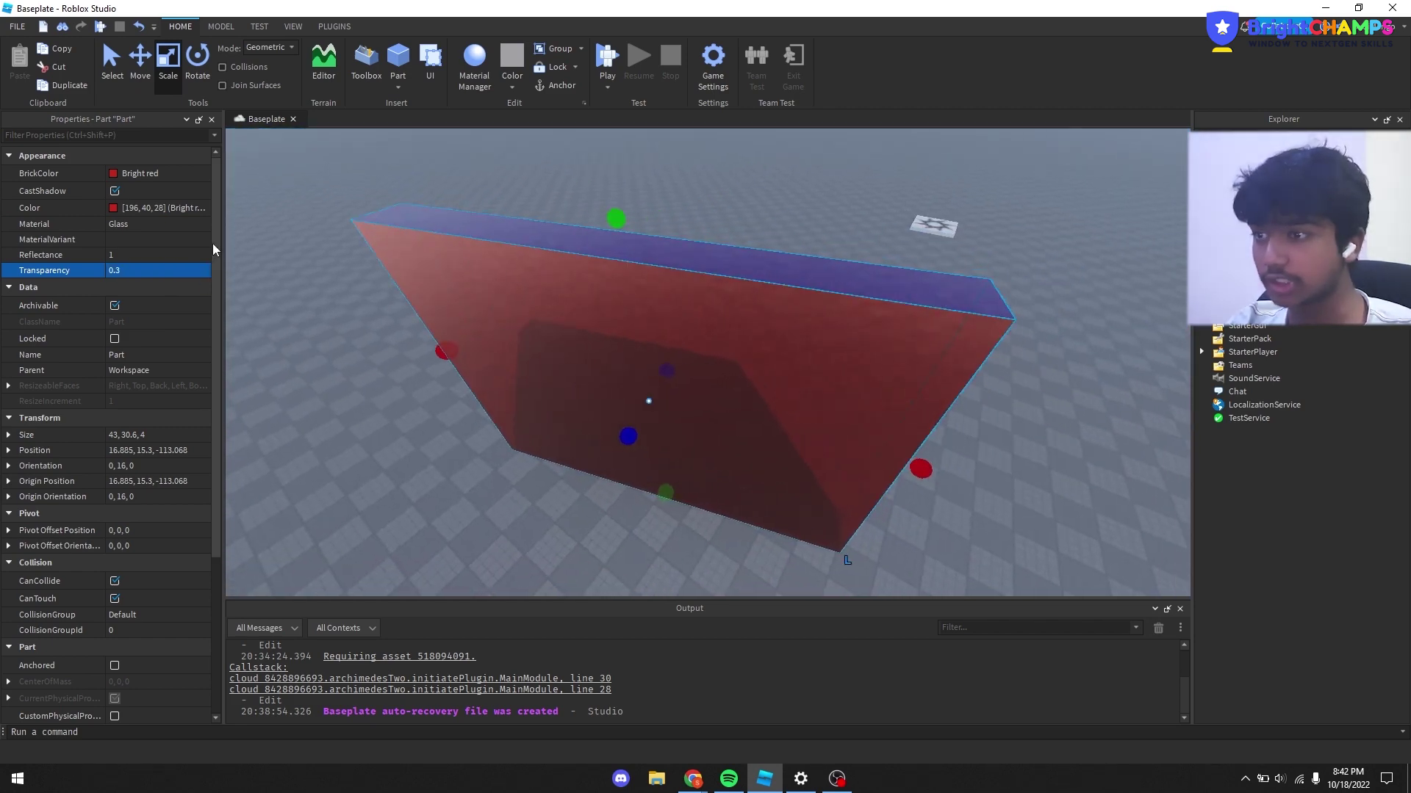
Step: Undo the wall's Transparency, Reflectance and Glass changes, and set its Material to Brick
{"action": "key", "text": "ctrl+z"}
{"action": "key", "text": "ctrl+z"}
{"action": "key", "text": "ctrl+z"}
{"action": "key", "text": "ctrl+z"}
{"action": "key", "text": "ctrl+z"}
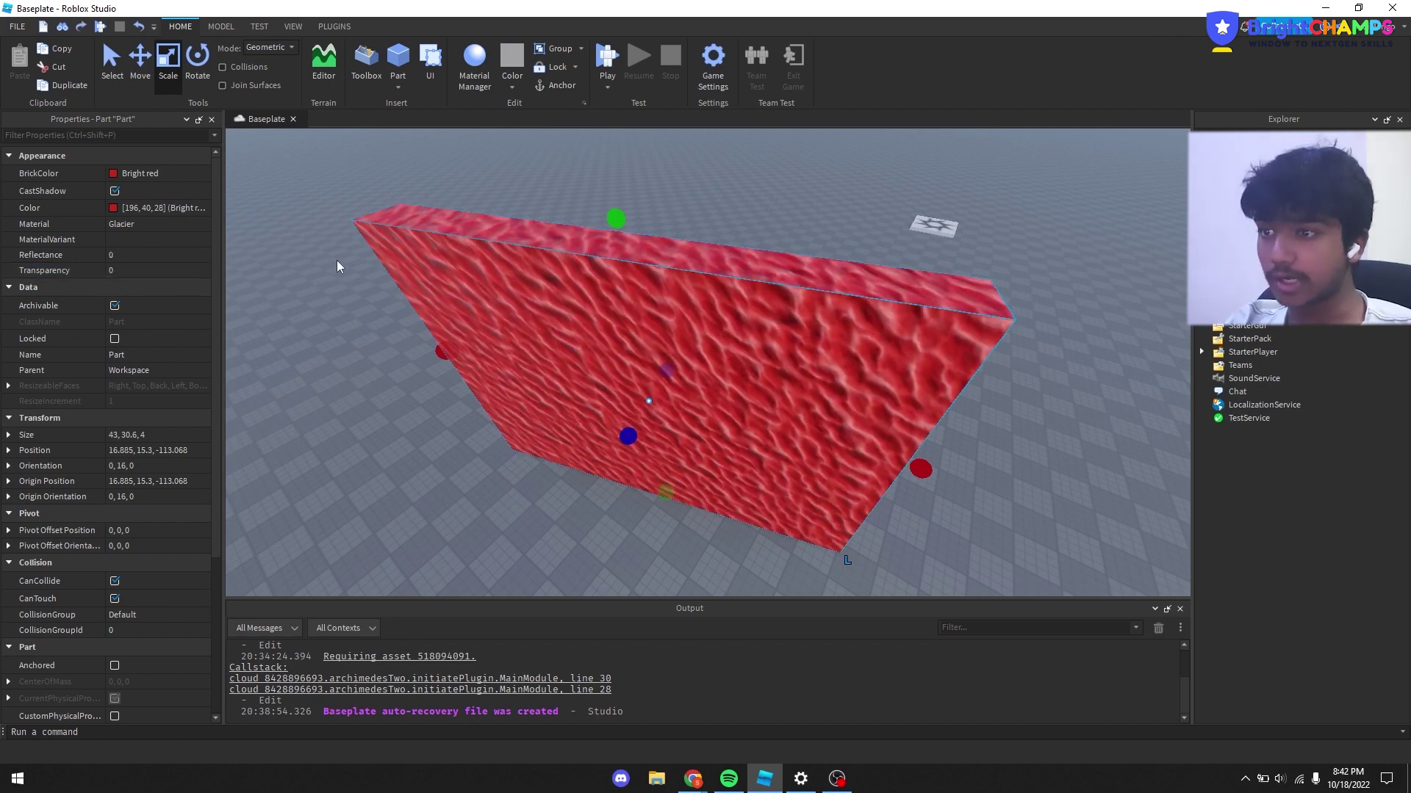
{"action": "left_click", "coordinate": [287, 313]}
{"action": "left_click", "coordinate": [478, 306]}
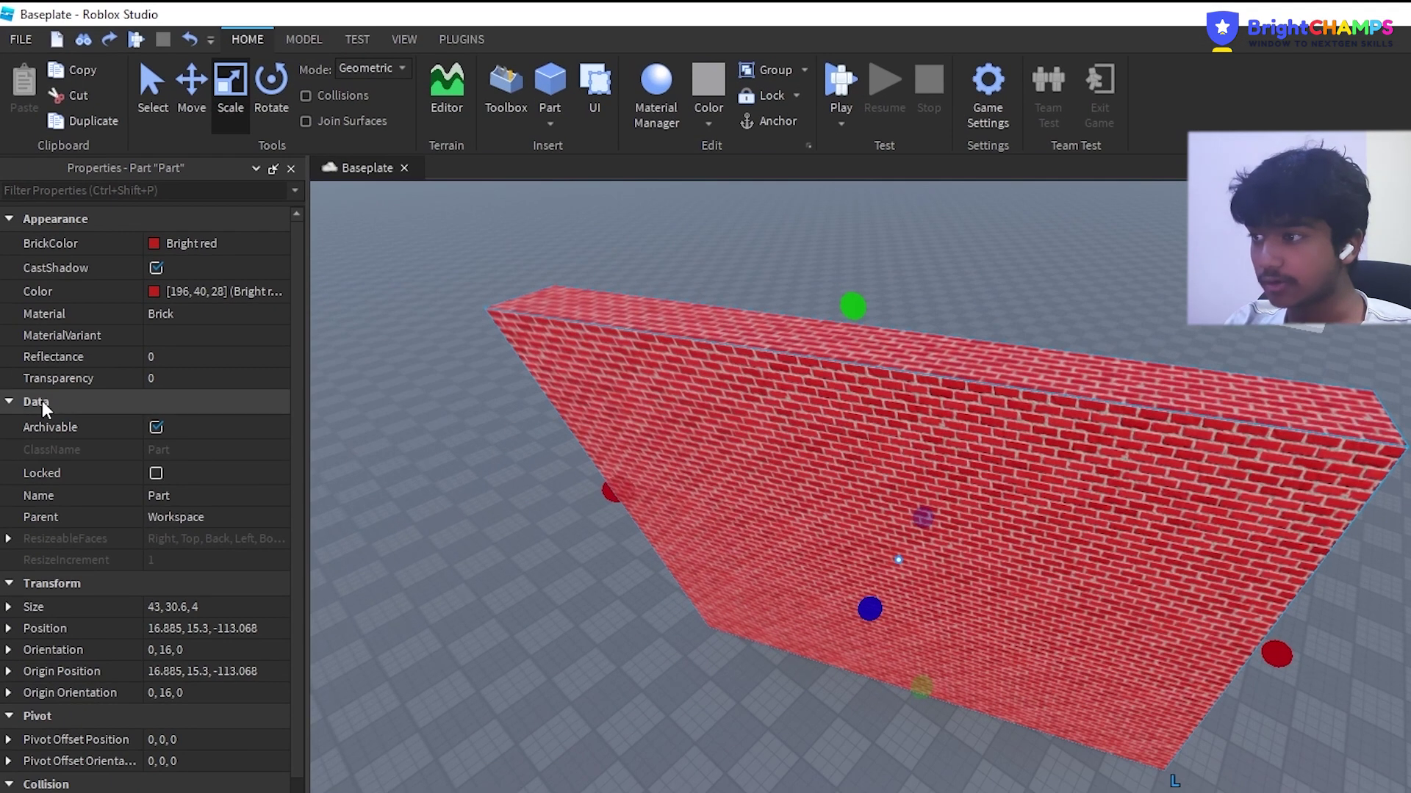
Step: Collapse and re-expand the wall's Data properties to look them over
{"action": "left_click", "coordinate": [42, 402]}
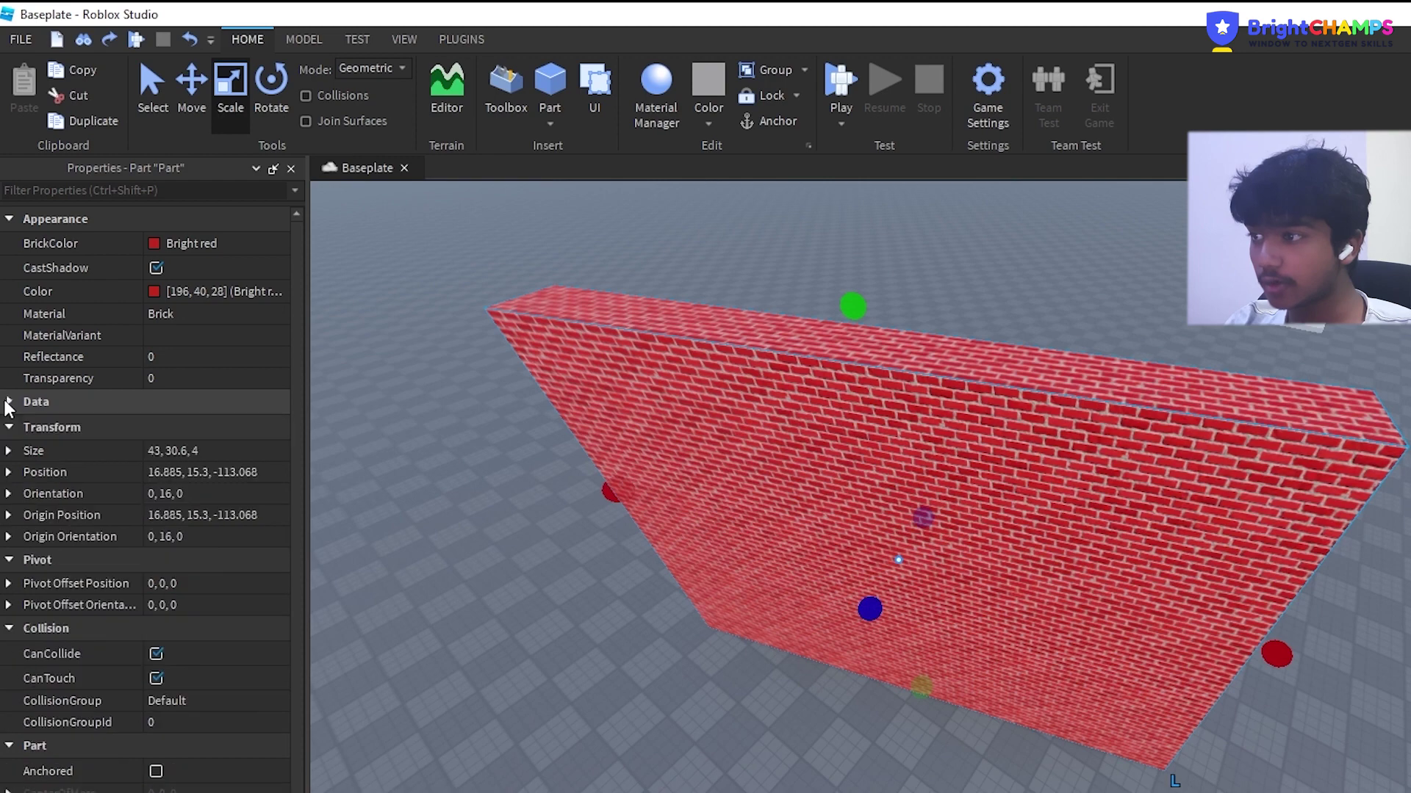
{"action": "left_click", "coordinate": [9, 403]}
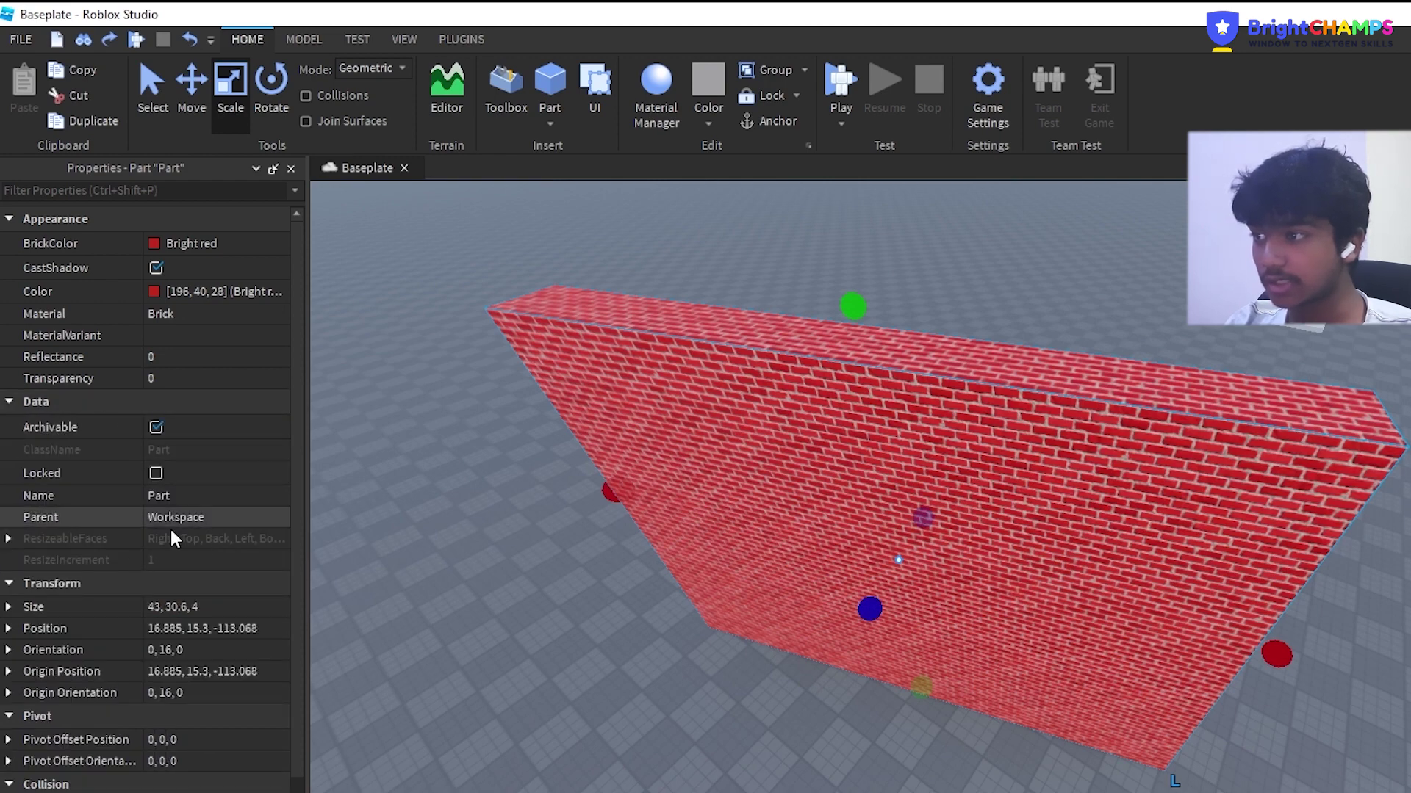
{"action": "scroll", "coordinate": [86, 507], "scroll_direction": "down", "scroll_amount": 1}
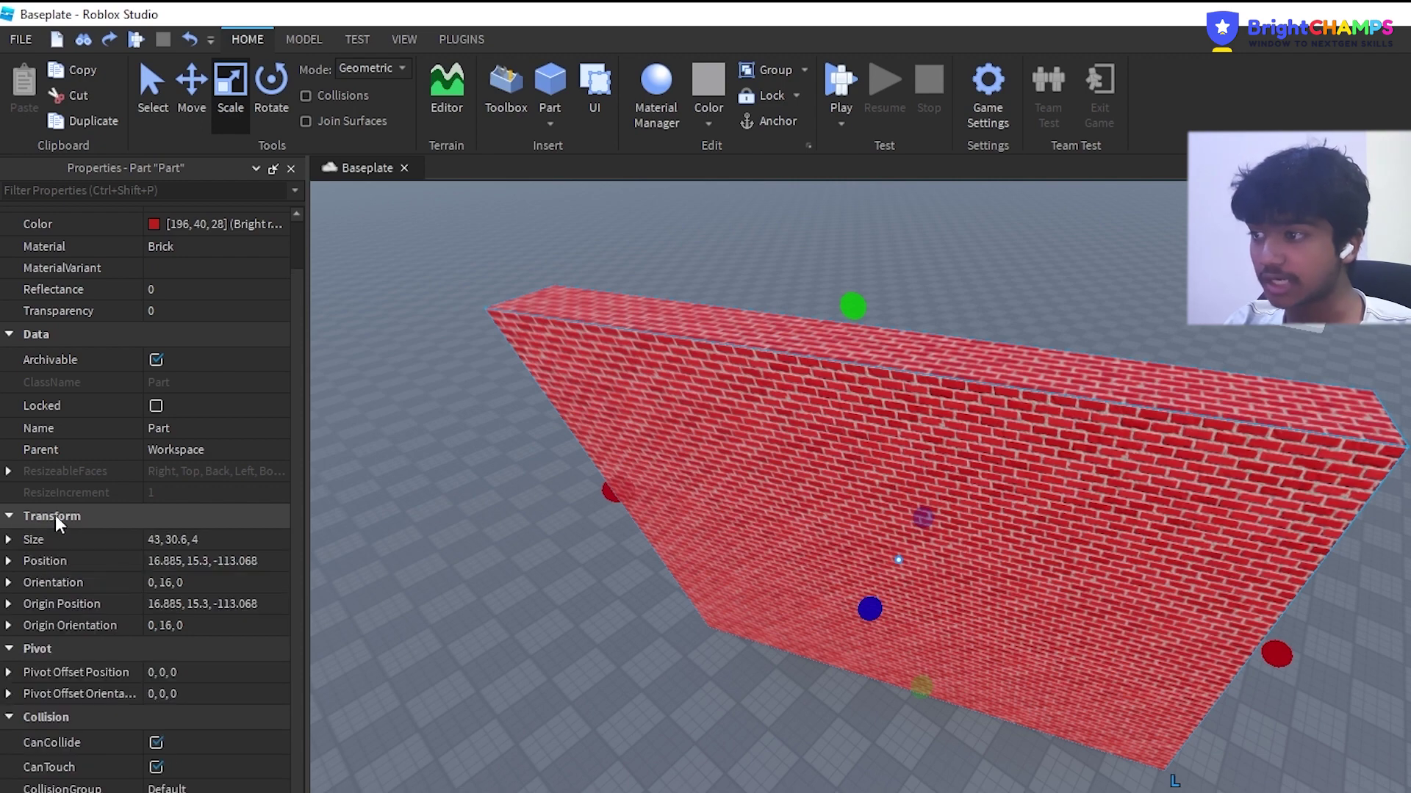
Step: Expand the wall's Size, Position and Orientation properties to view their X, Y and Z components
{"action": "left_click", "coordinate": [8, 540]}
{"action": "scroll", "coordinate": [516, 519], "scroll_direction": "down", "scroll_amount": 3}
{"action": "scroll", "coordinate": [573, 514], "scroll_direction": "up", "scroll_amount": 3}
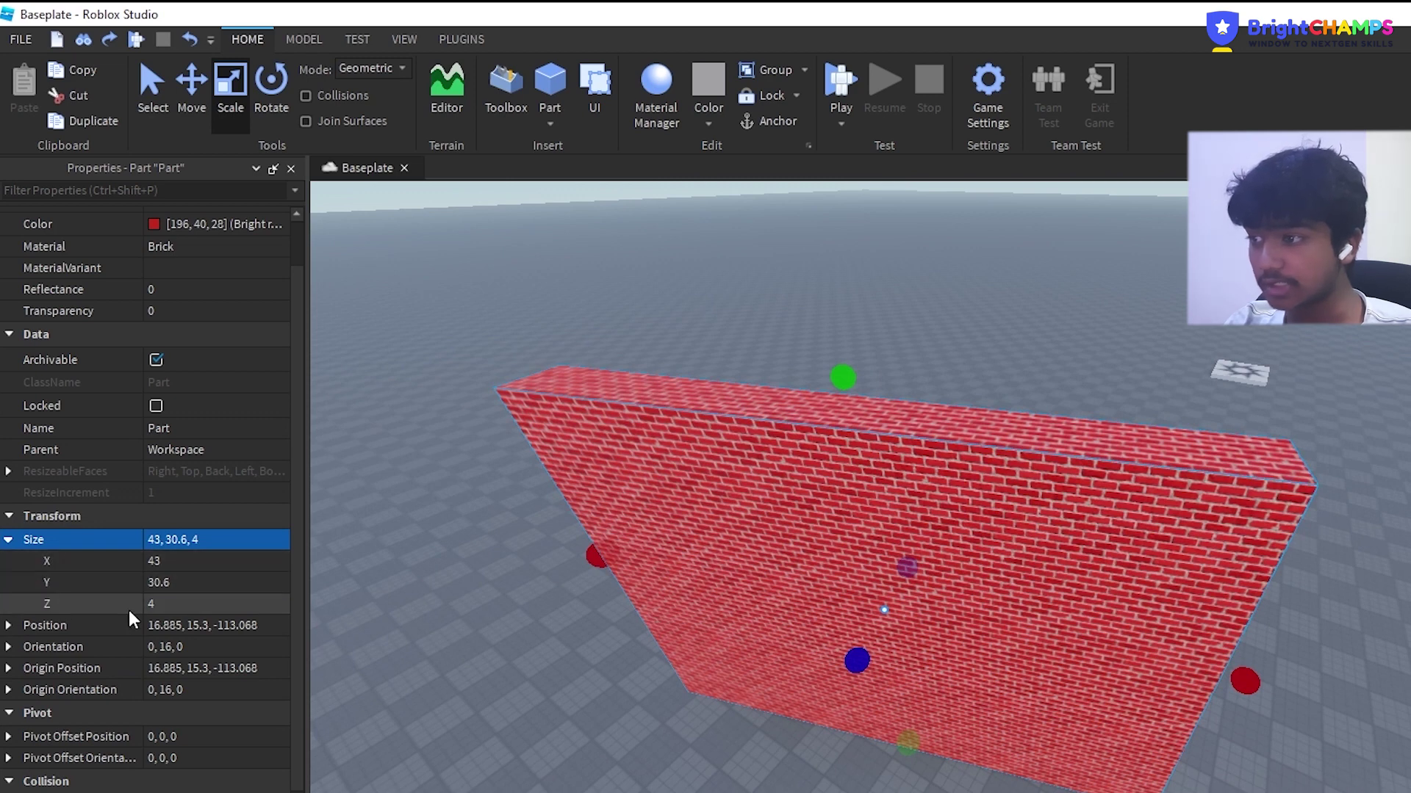
{"action": "left_click", "coordinate": [17, 623]}
{"action": "scroll", "coordinate": [92, 600], "scroll_direction": "down", "scroll_amount": 2}
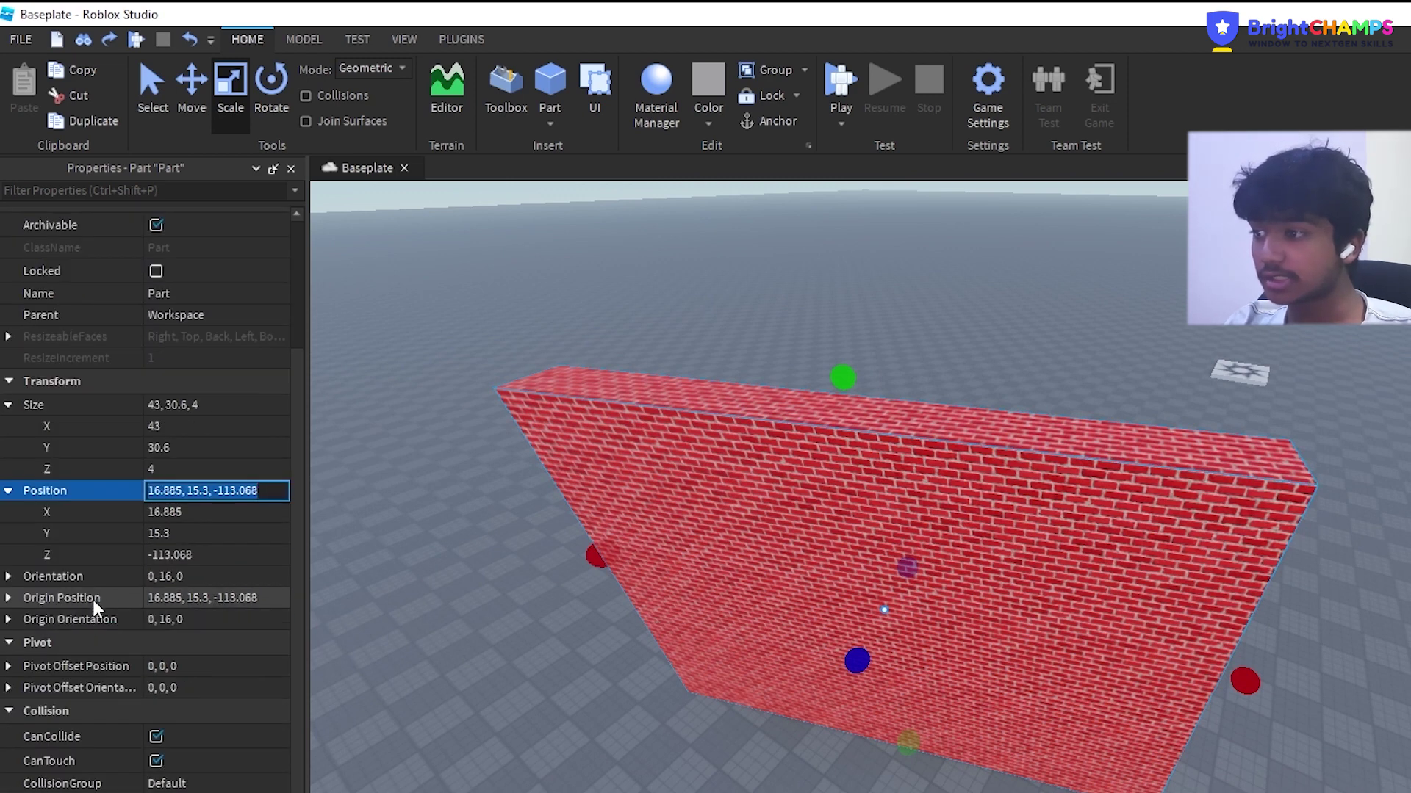
{"action": "right_click_drag", "start_coordinate": [760, 549], "coordinate": [1044, 427]}
{"action": "left_click", "coordinate": [8, 580]}
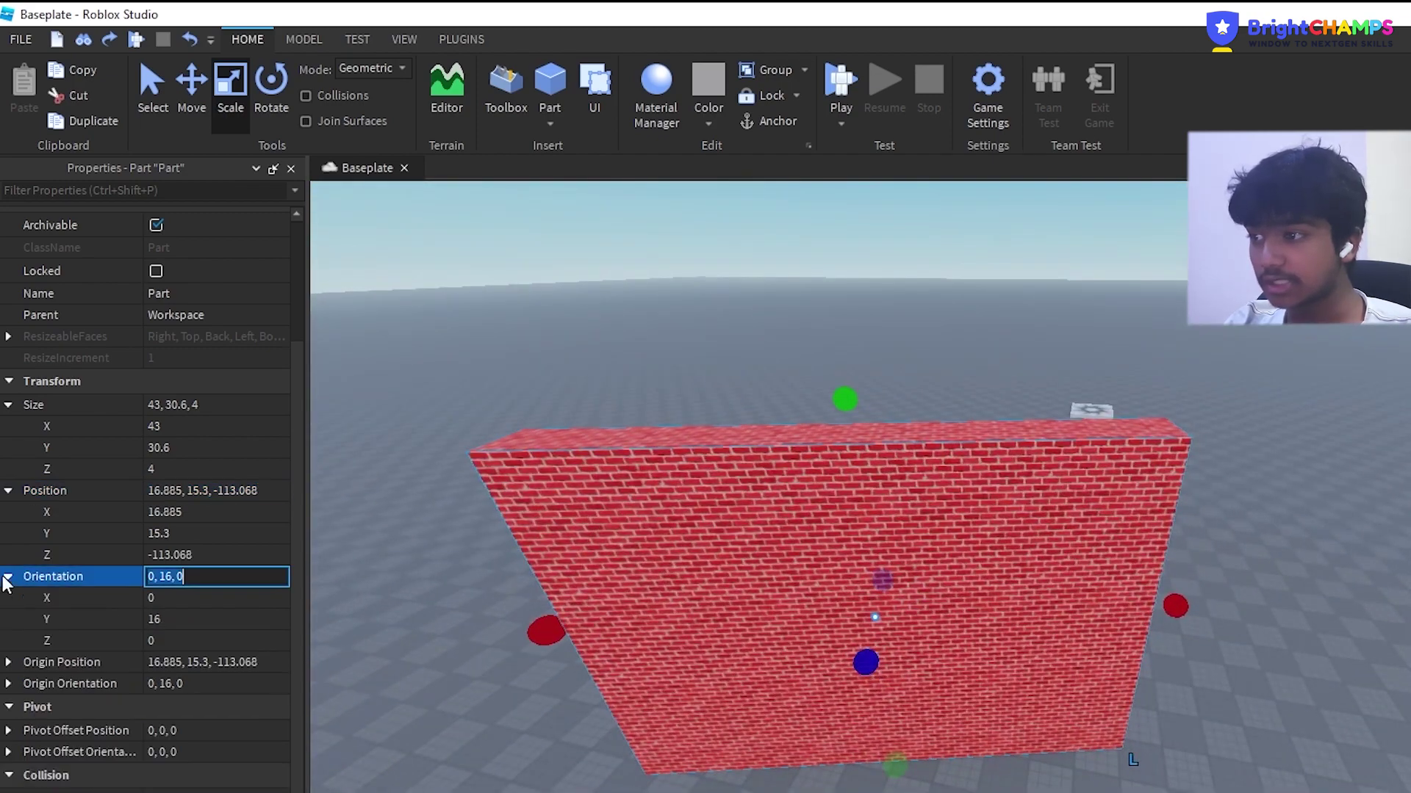
Step: Rotate the wall about its vertical axis to a Y orientation of 14
{"action": "left_click", "coordinate": [271, 110]}
{"action": "left_click_drag", "start_coordinate": [937, 681], "coordinate": [895, 714]}
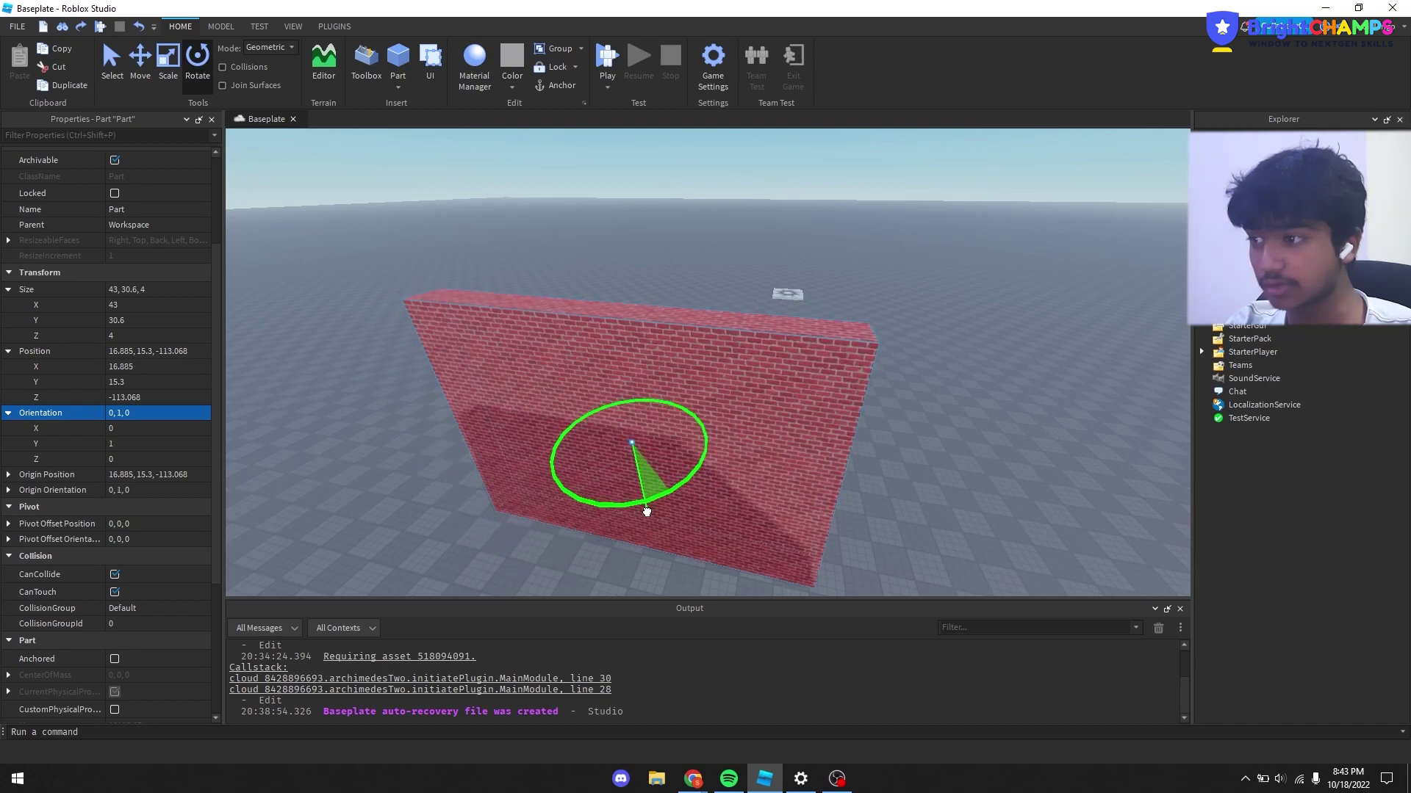
{"action": "left_click_drag", "start_coordinate": [647, 511], "coordinate": [680, 532]}
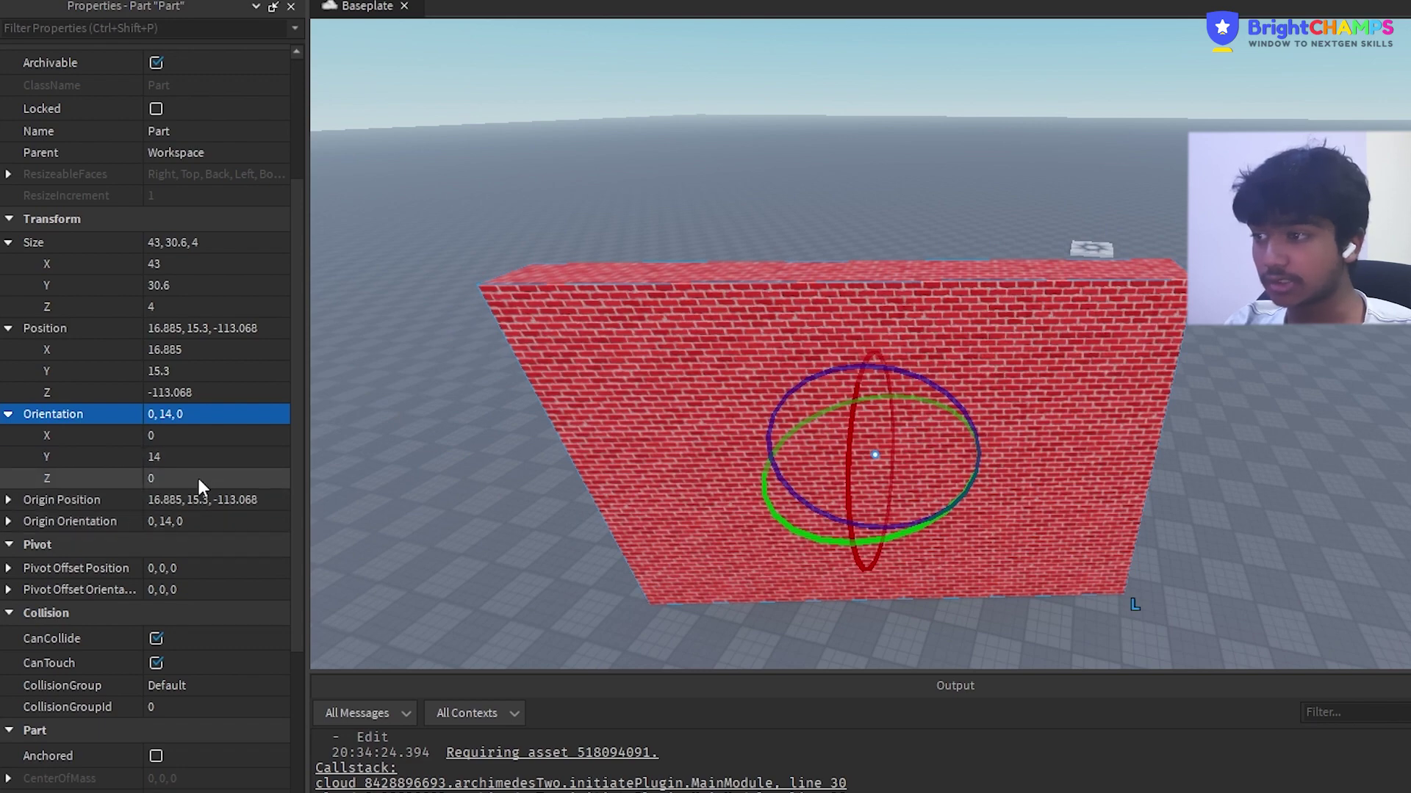
Step: Examine the wall's Transform, Pivot and Collision properties, including CanCollide and CanTouch
{"action": "right_click_drag", "start_coordinate": [454, 453], "coordinate": [459, 451]}
{"action": "scroll", "coordinate": [463, 450], "scroll_direction": "down", "scroll_amount": 2}
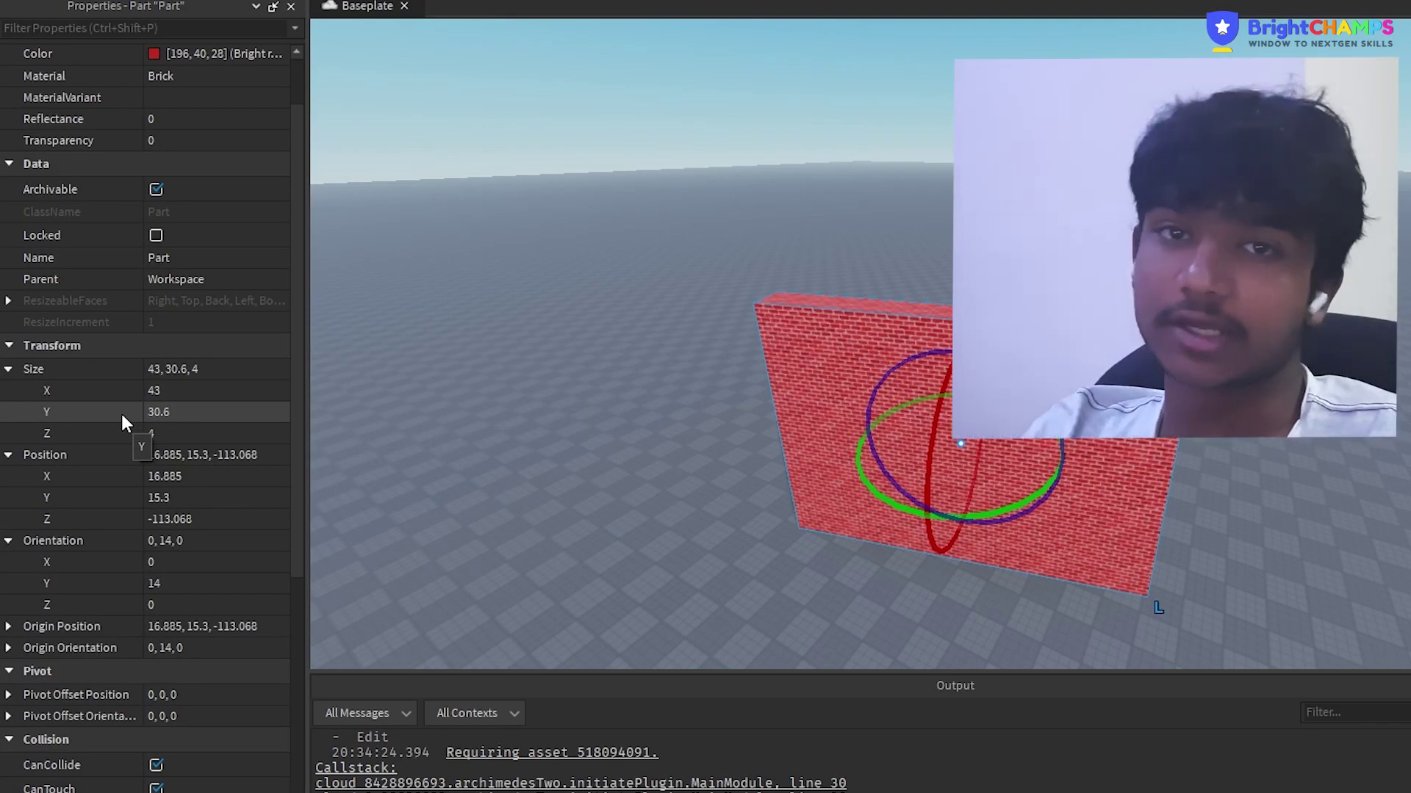
{"action": "scroll", "coordinate": [124, 433], "scroll_direction": "down", "scroll_amount": 5}
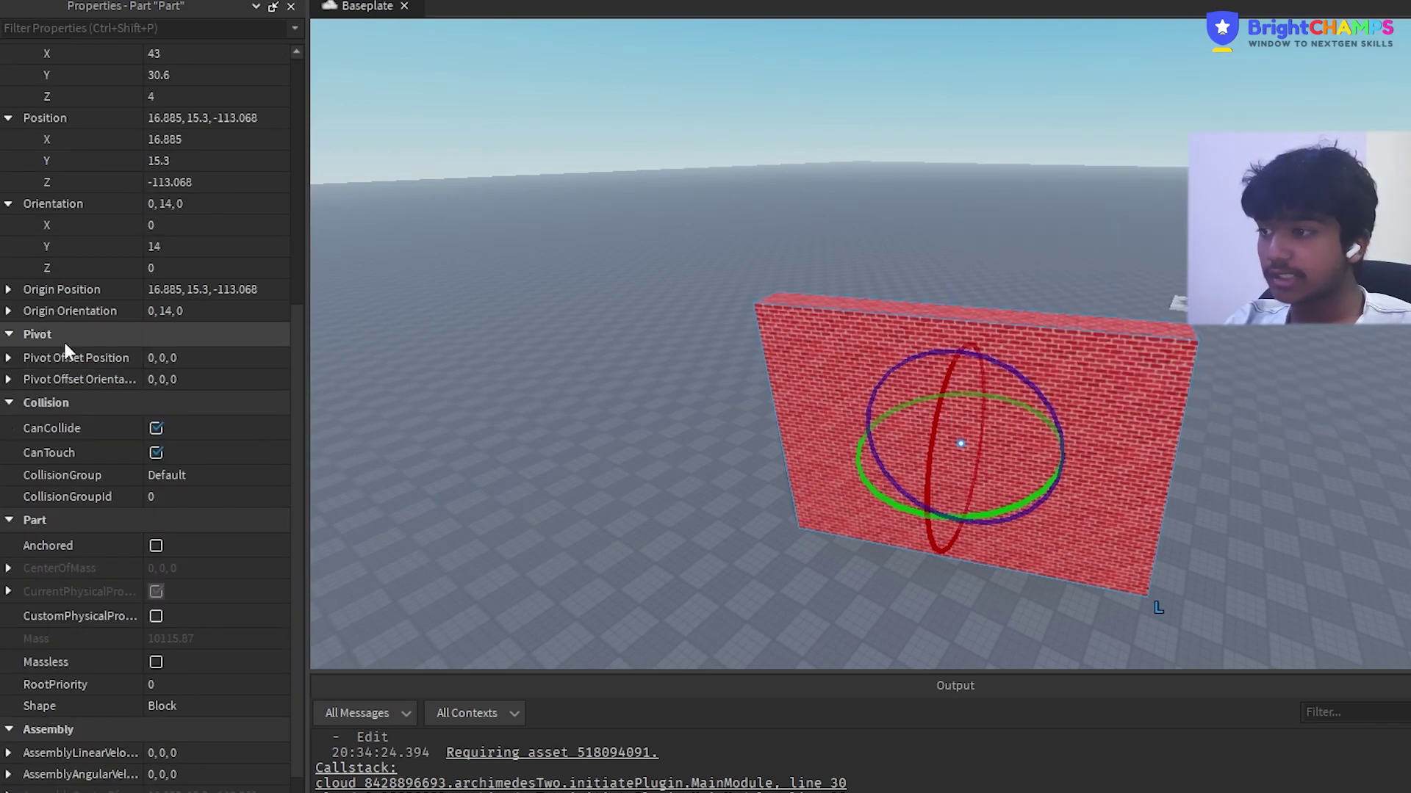
{"action": "right_click_drag", "start_coordinate": [519, 376], "coordinate": [519, 376]}
{"action": "right_click_drag", "start_coordinate": [399, 460], "coordinate": [399, 460]}
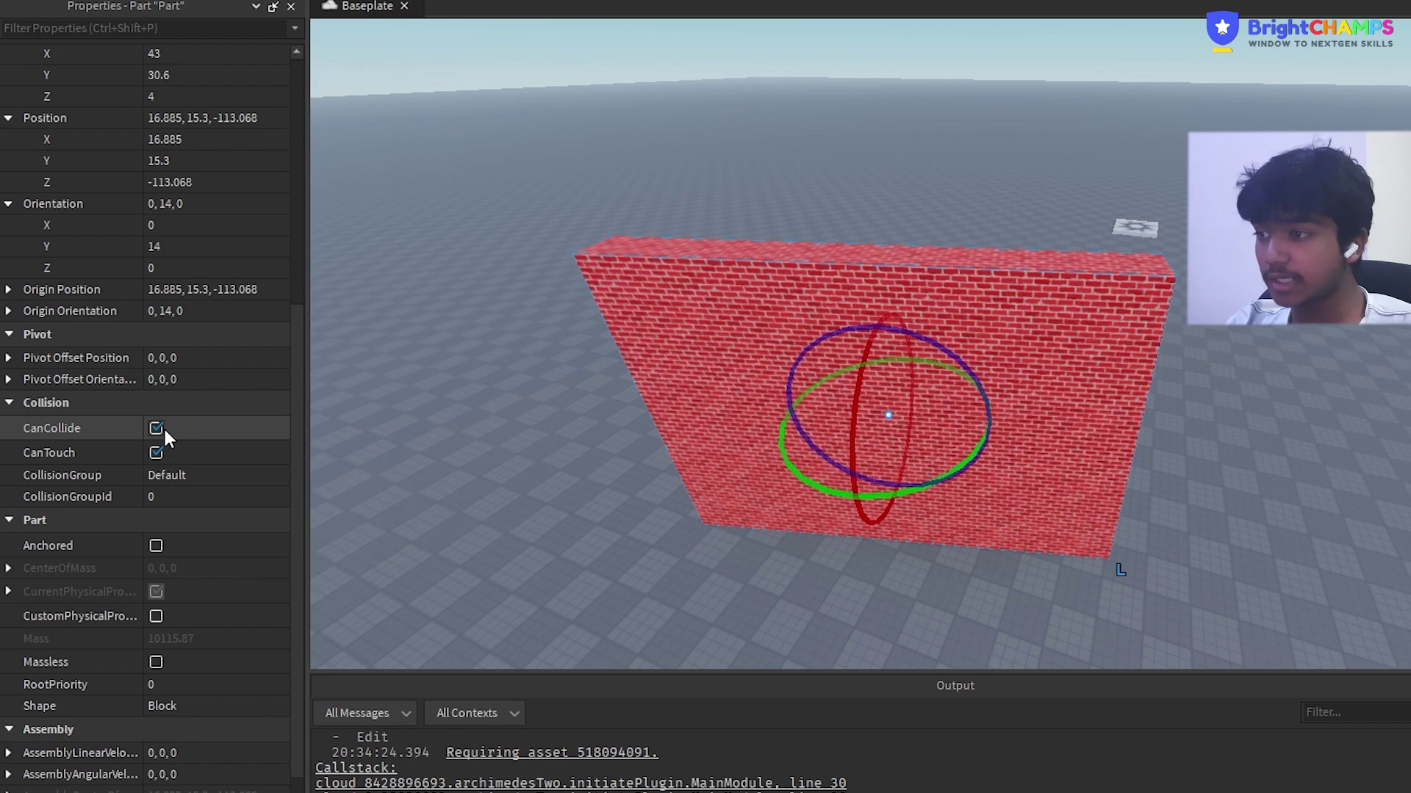
{"action": "left_click", "coordinate": [155, 451]}
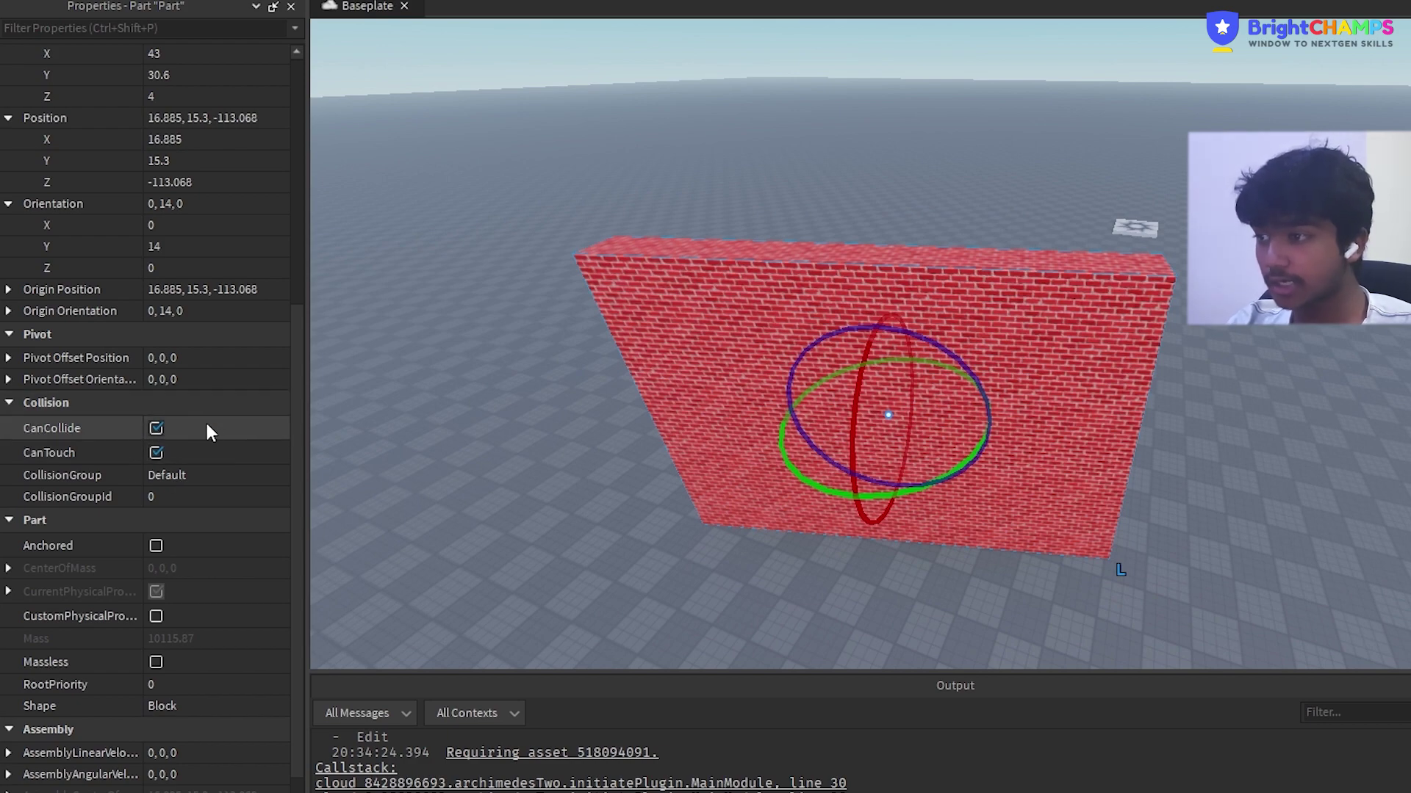
{"action": "scroll", "coordinate": [335, 415], "scroll_direction": "down", "scroll_amount": 2}
{"action": "scroll", "coordinate": [434, 433], "scroll_direction": "up", "scroll_amount": 2}
{"action": "right_click_drag", "start_coordinate": [435, 434], "coordinate": [435, 434]}
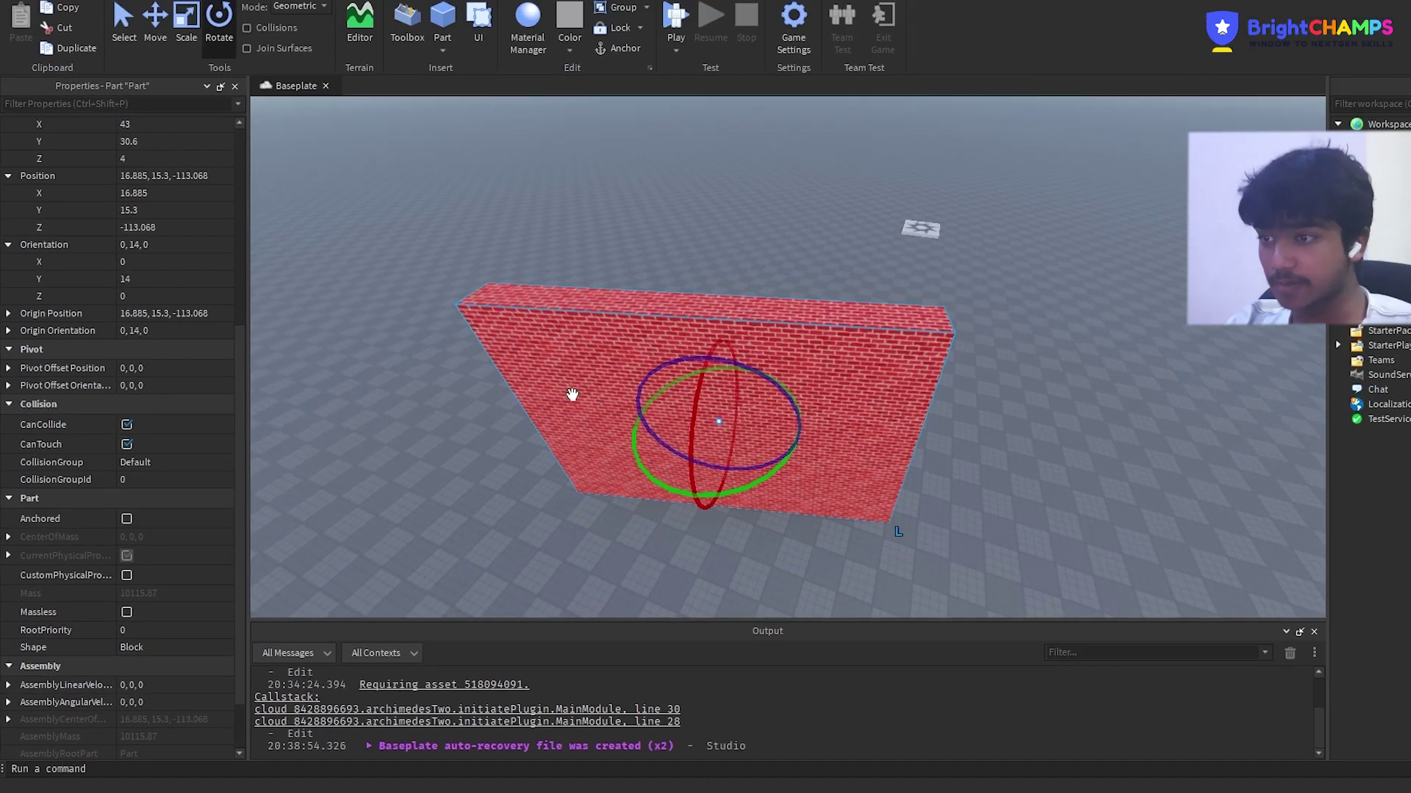
Step: Move the brick wall across the baseplate toward the spawn location, to position 12.5, 15.3, -32
{"action": "left_click_drag", "start_coordinate": [709, 386], "coordinate": [1031, 429]}
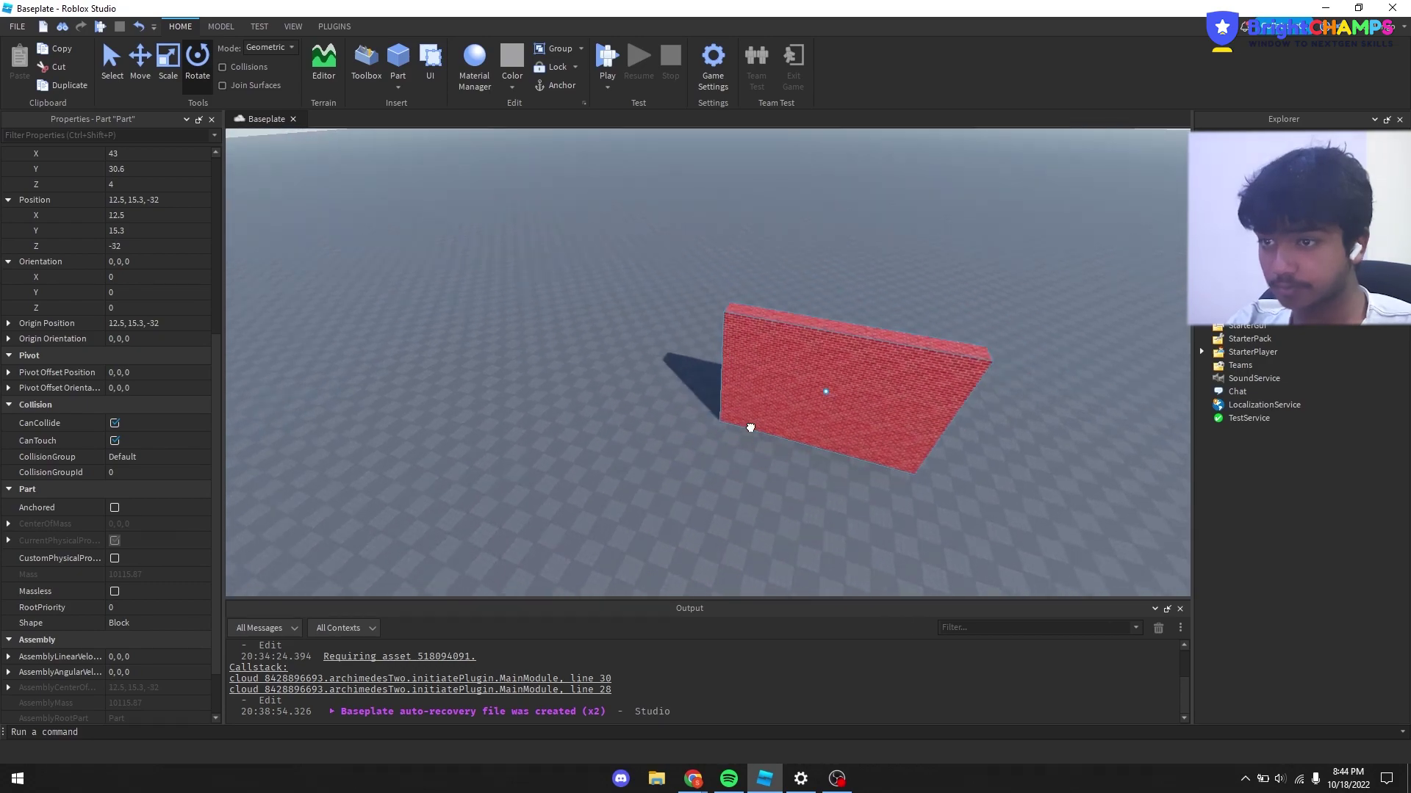
{"action": "key", "text": "ctrl+4"}
{"action": "right_click_drag", "start_coordinate": [750, 428], "coordinate": [748, 427]}
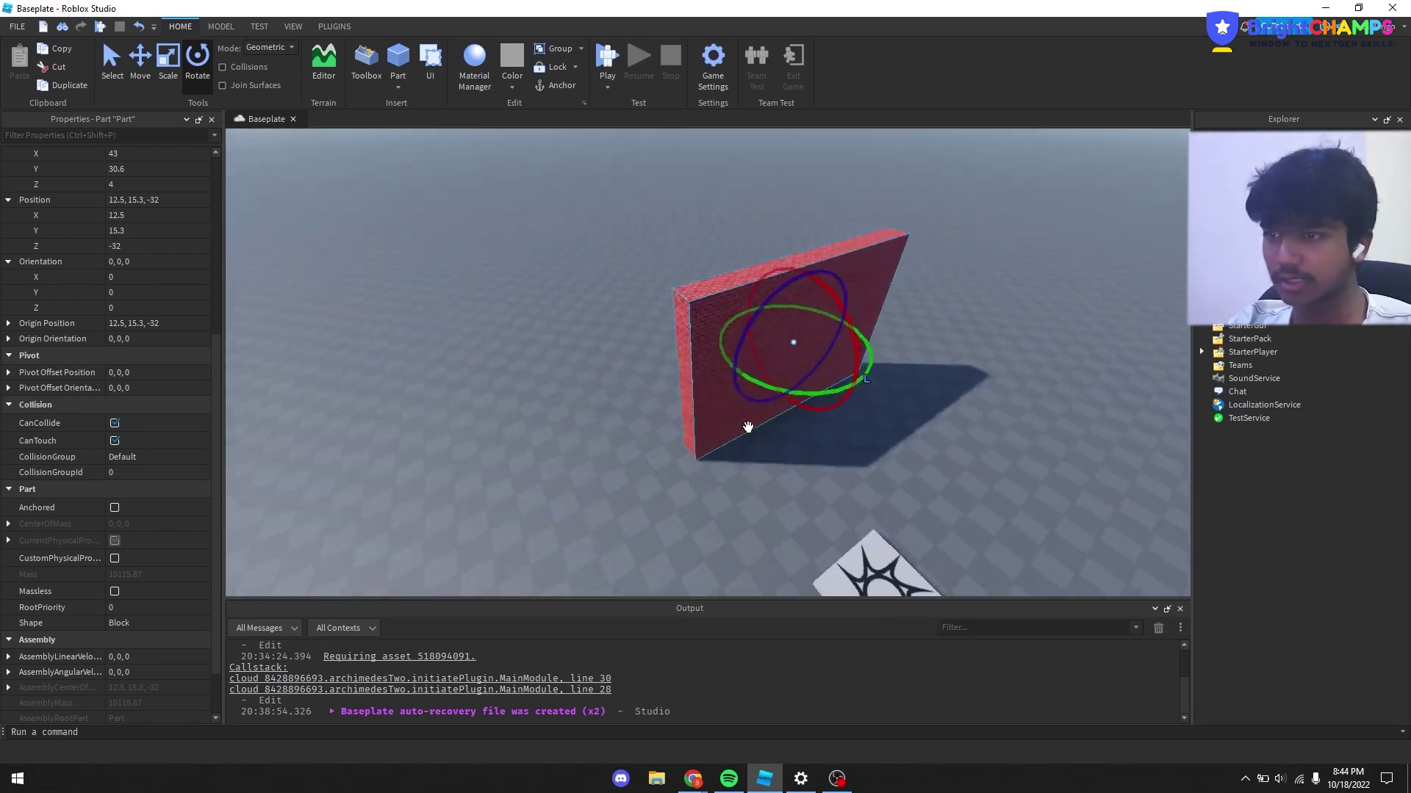
Step: Duplicate the wall and place the two anchored walls side by side at -2.5, 15.3, -16 and 45.5, 15.3, -16
{"action": "mouse_move", "coordinate": [748, 427]}
{"action": "left_mouse_down"}
{"action": "mouse_move", "coordinate": [712, 413]}
{"action": "mouse_move", "coordinate": [645, 501]}
{"action": "mouse_move", "coordinate": [557, 457]}
{"action": "mouse_move", "coordinate": [778, 441]}
{"action": "mouse_move", "coordinate": [747, 434]}
{"action": "left_mouse_up"}
{"action": "key", "text": "ctrl+d"}
{"action": "left_click", "coordinate": [362, 389]}
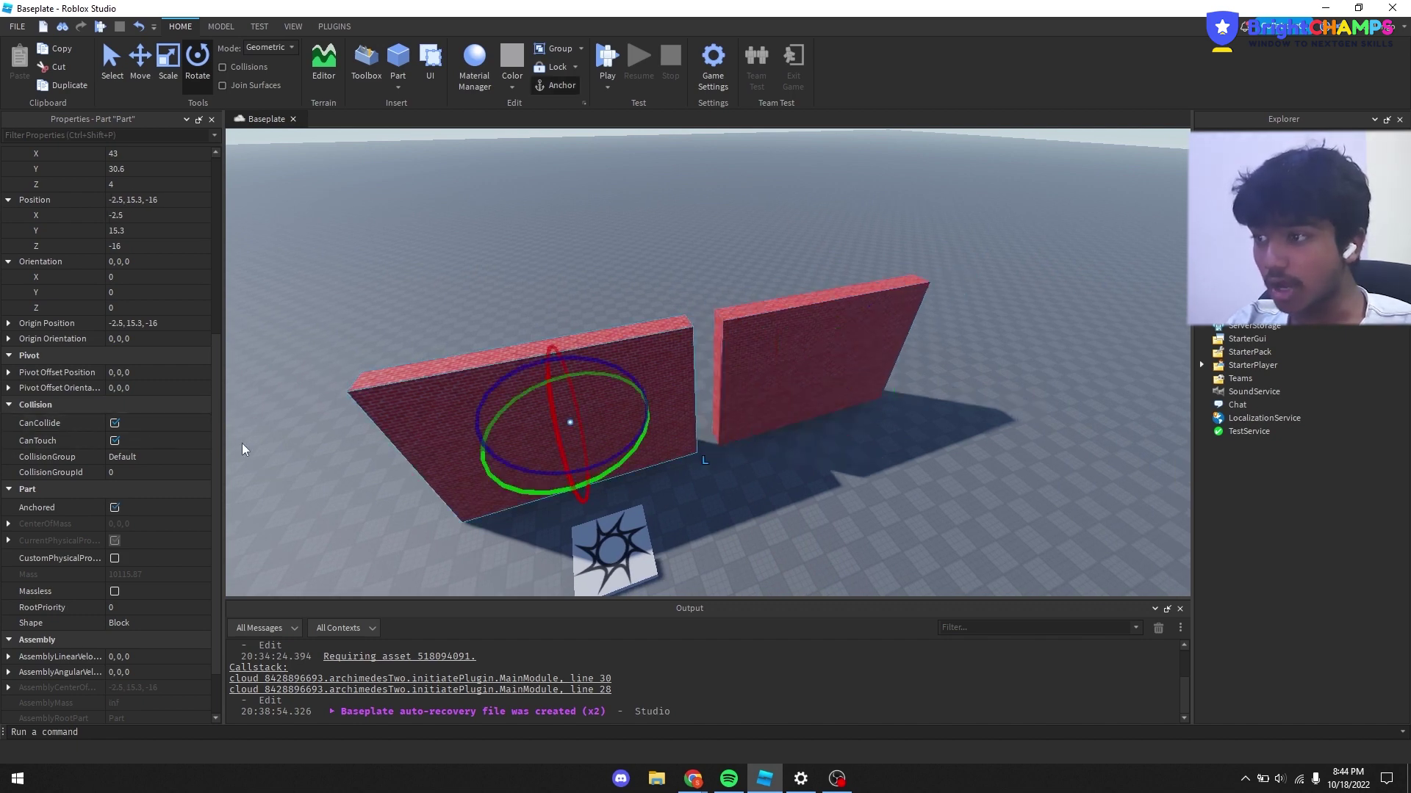
Step: Turn off CanCollide for the wall at 45.5, 15.3, -16
{"action": "left_click", "coordinate": [744, 369]}
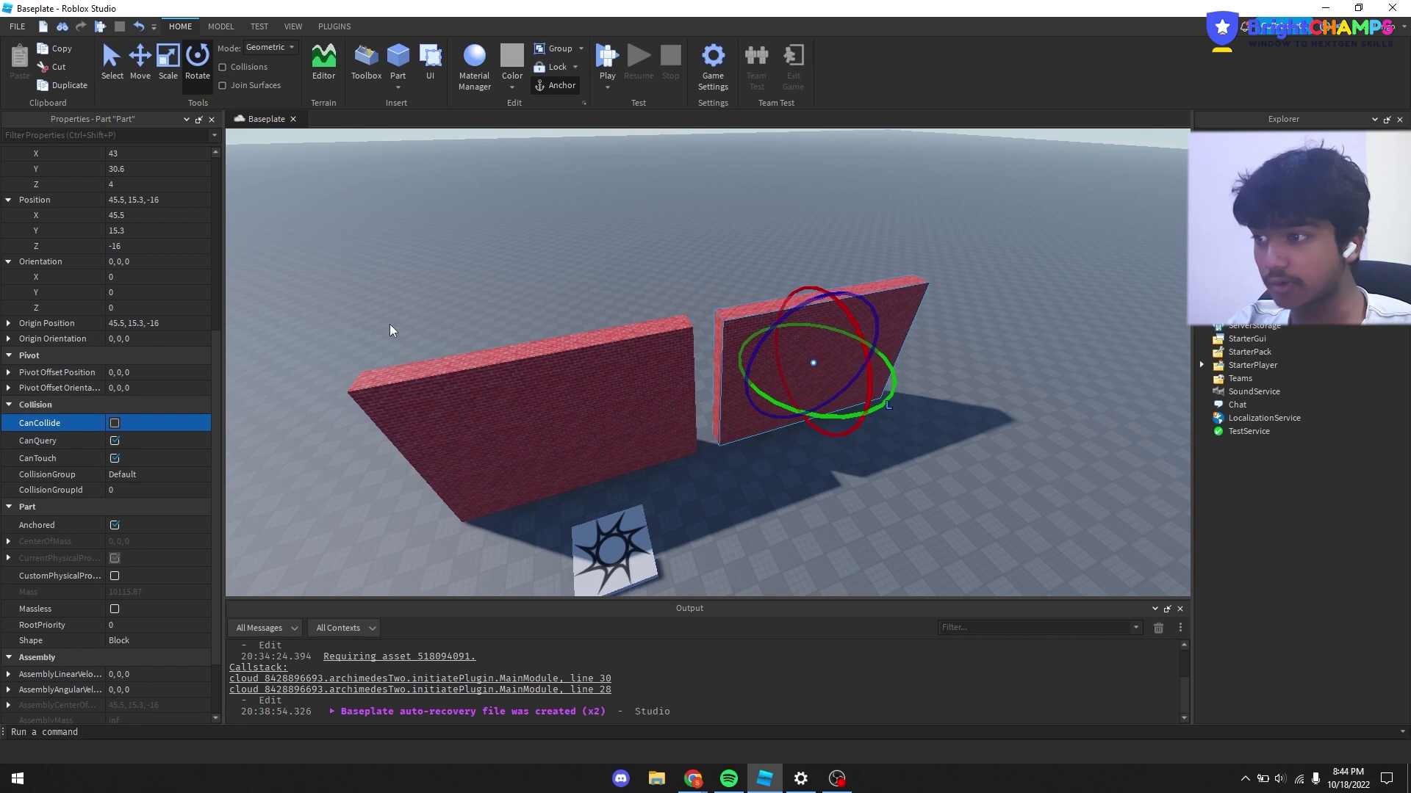
{"action": "left_click", "coordinate": [524, 290]}
Step: Move the spawn location in front of the gap between the two walls, to position 20, 0.5, 20
{"action": "right_click_drag", "start_coordinate": [623, 222], "coordinate": [624, 243]}
{"action": "left_click", "coordinate": [615, 473]}
{"action": "key", "text": "f"}
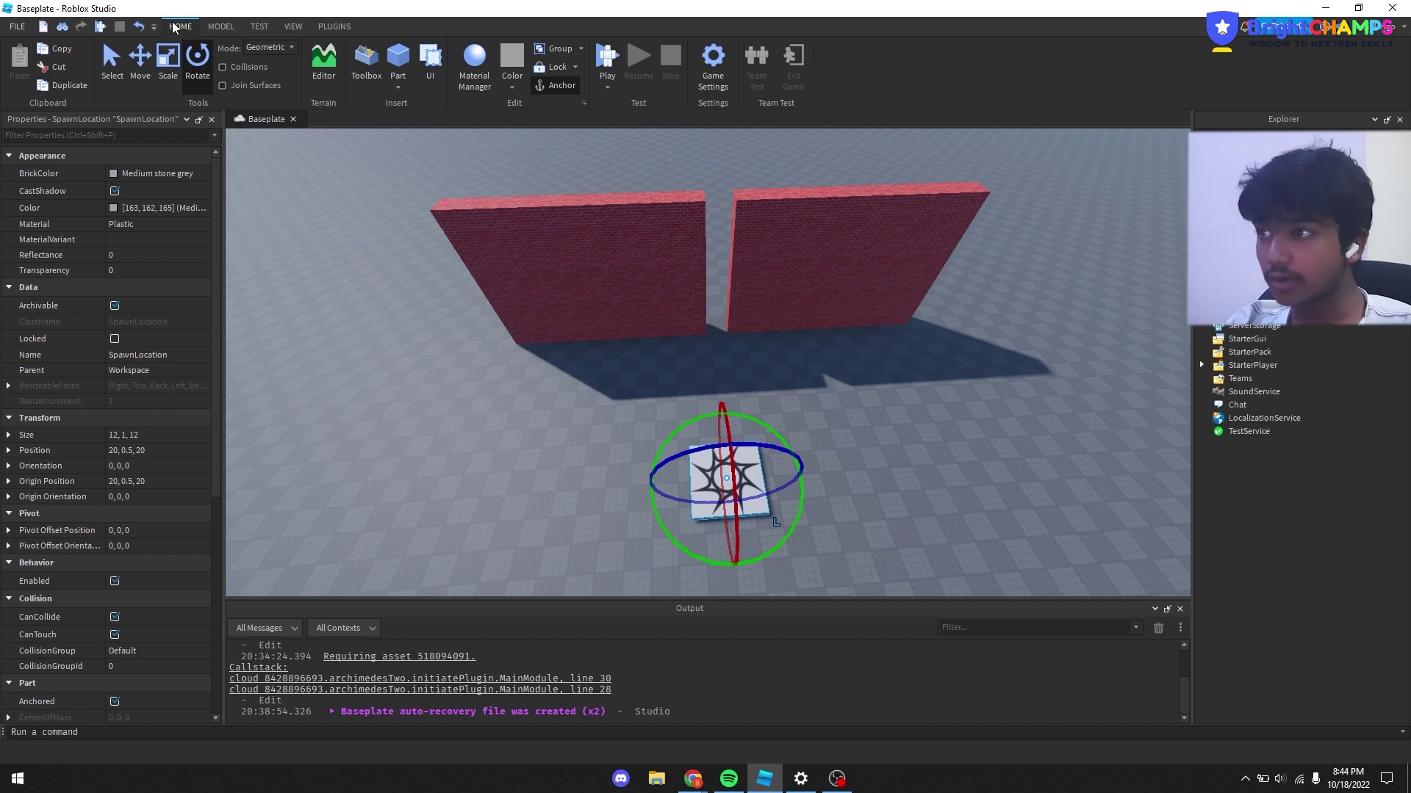
Step: Start a play test and view the avatar on the spawn location in front of the walls
{"action": "left_click", "coordinate": [260, 27]}
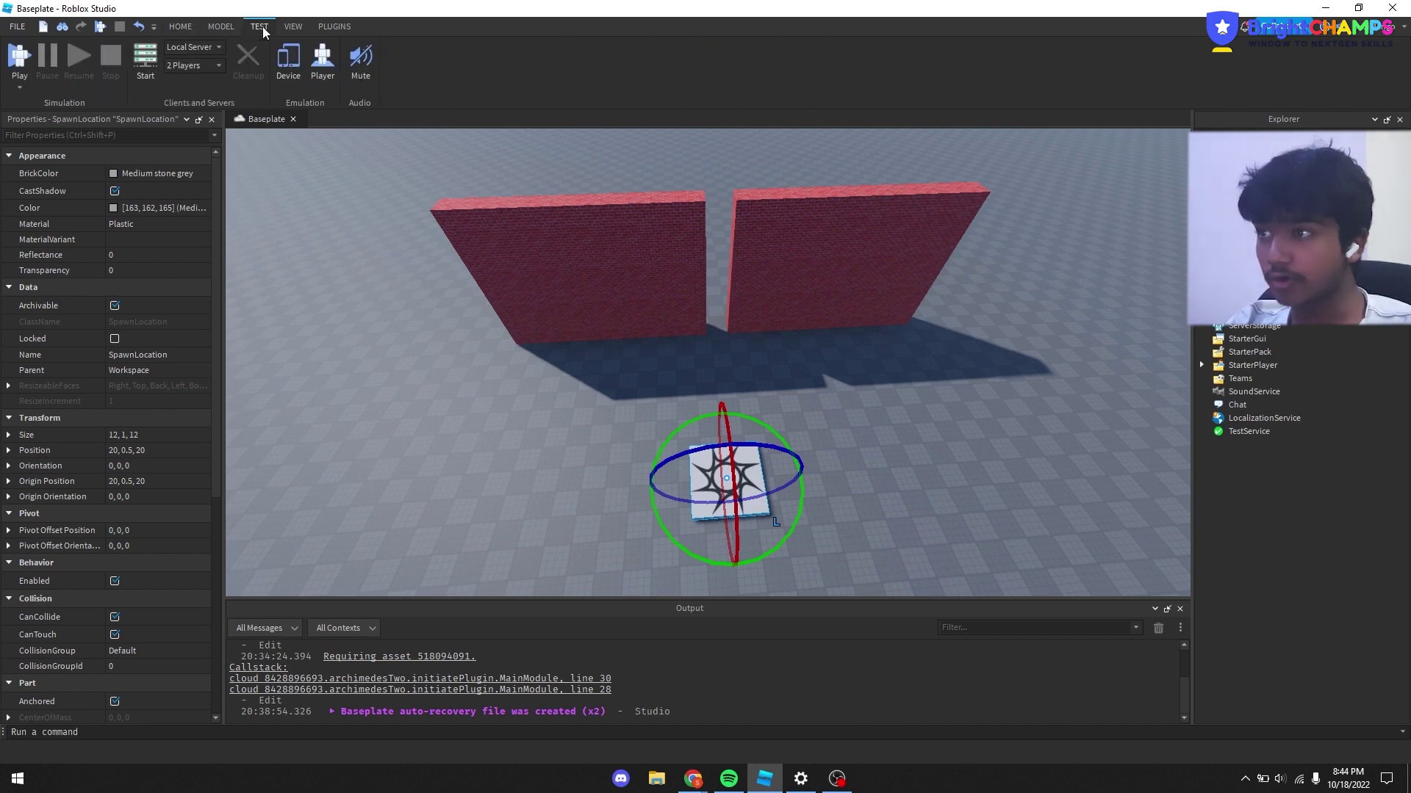
{"action": "left_click", "coordinate": [18, 57]}
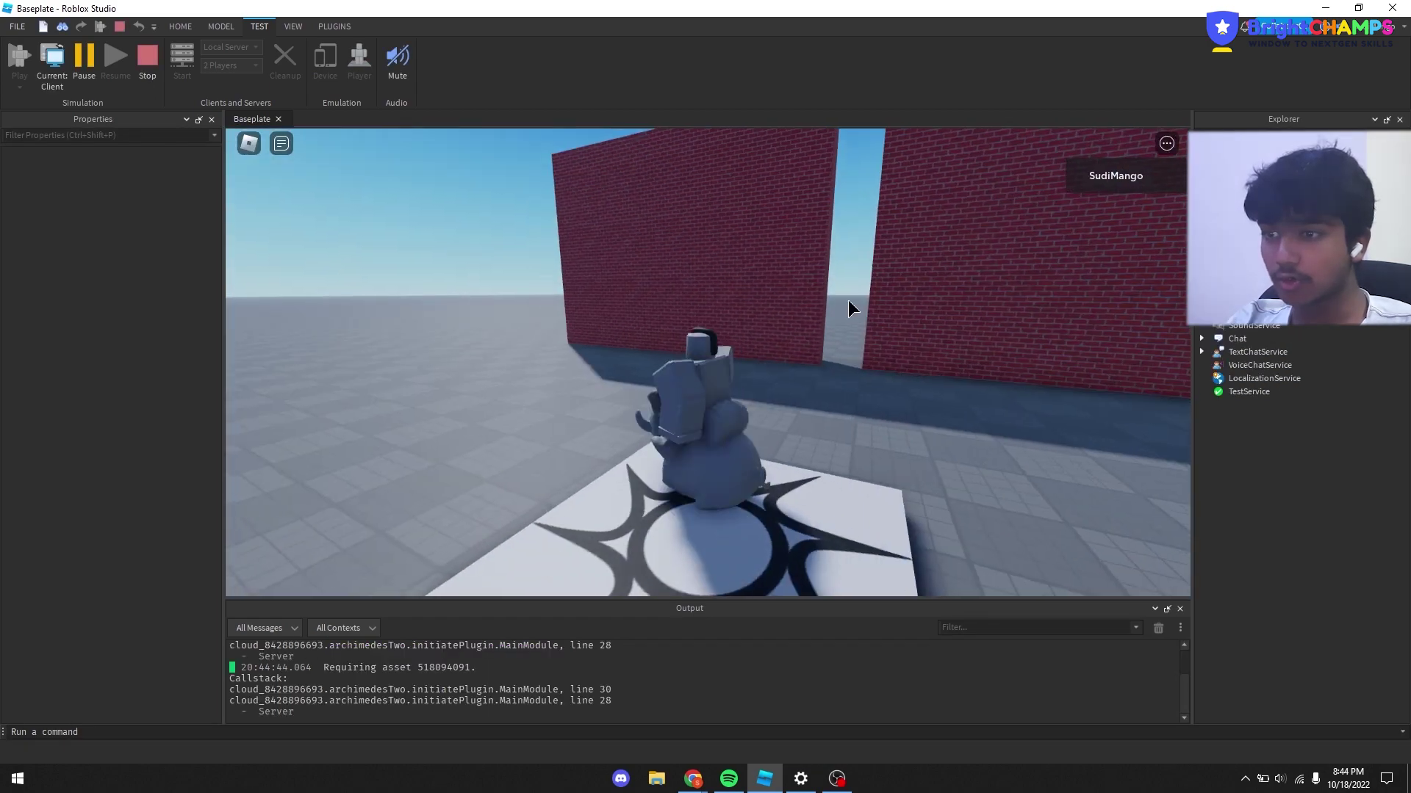
{"action": "key", "text": "s"}
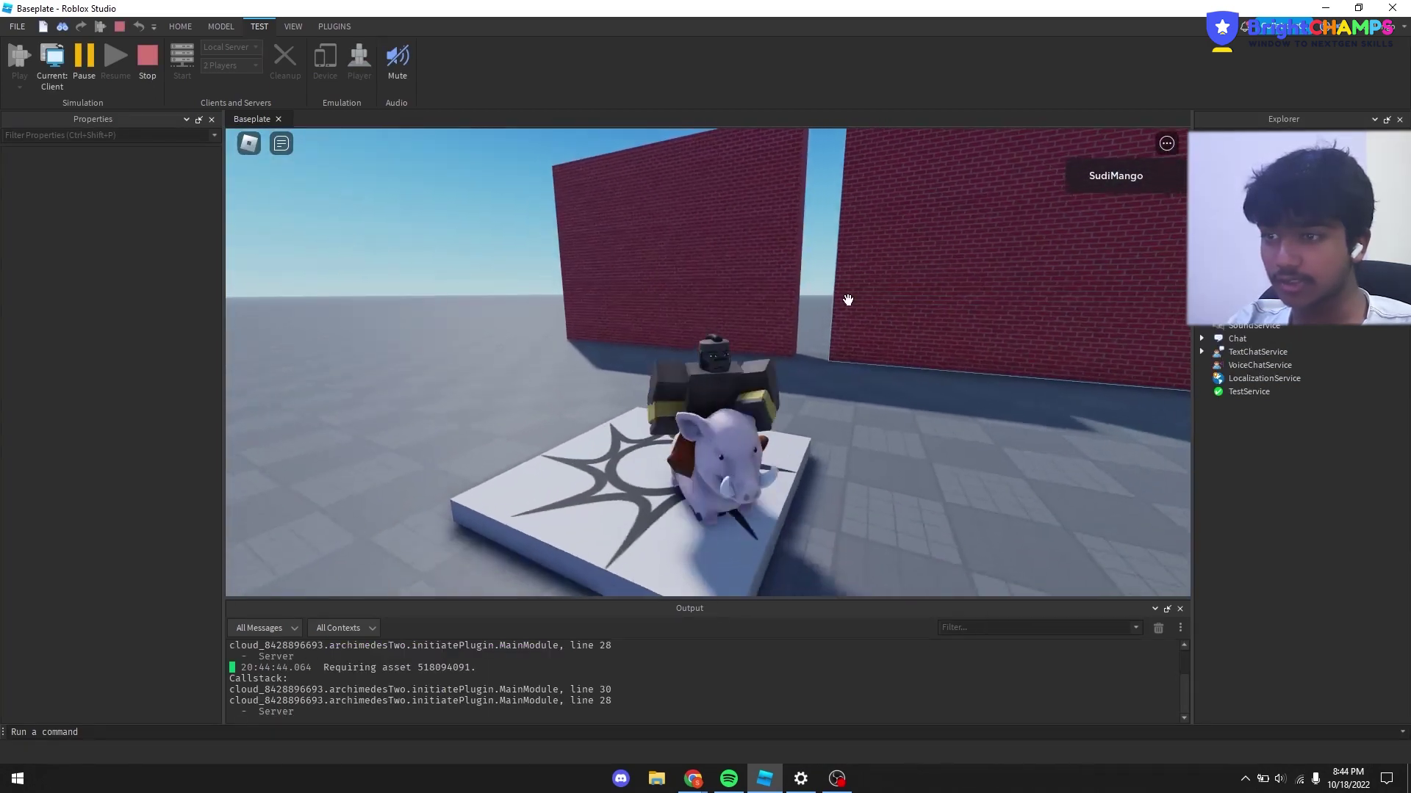
{"action": "scroll", "coordinate": [848, 300], "scroll_direction": "up", "scroll_amount": 3}
{"action": "scroll", "coordinate": [875, 283], "scroll_direction": "up", "scroll_amount": 3}
{"action": "scroll", "coordinate": [875, 283], "scroll_direction": "down", "scroll_amount": 5}
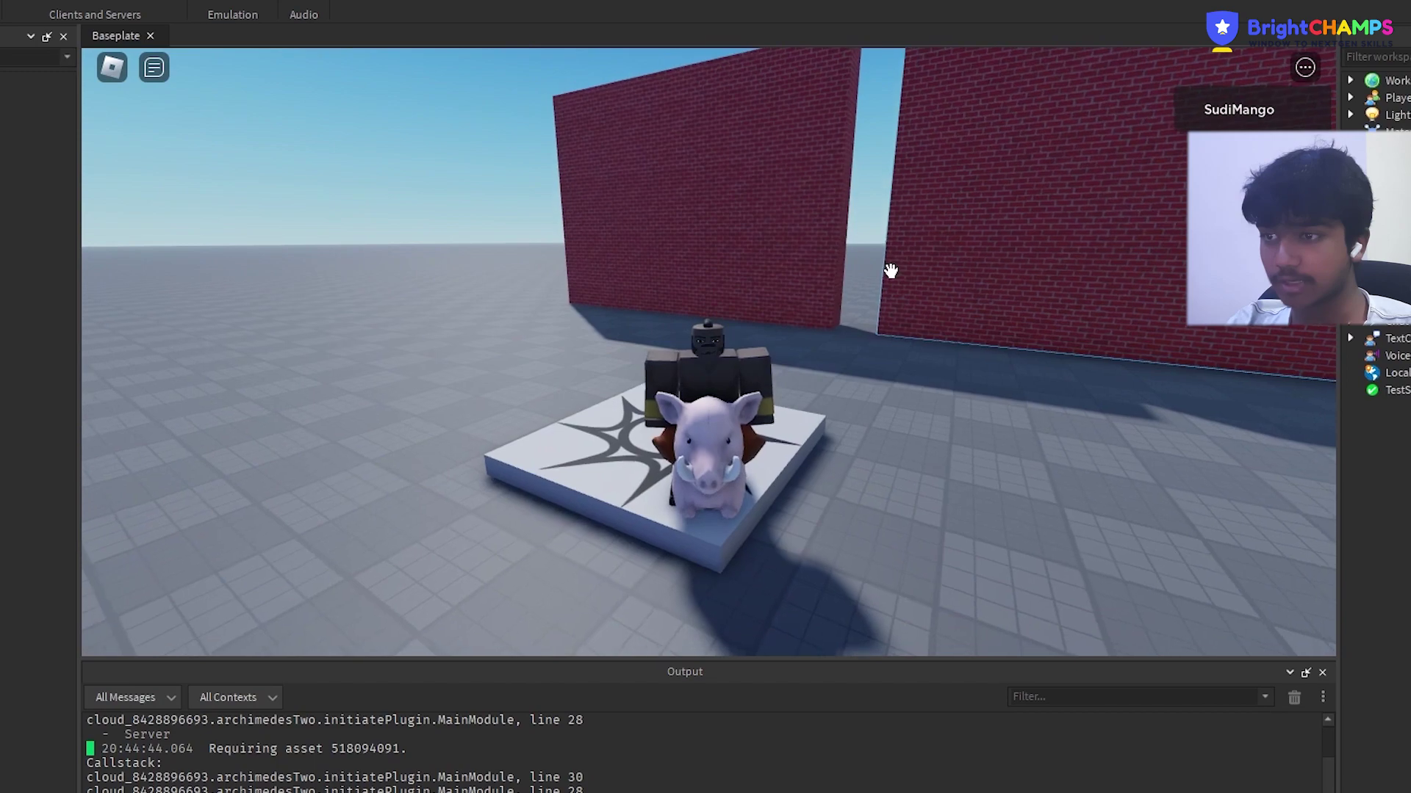
Step: Walk the avatar from the spawn location to the collidable wall, and across to the wall with CanCollide off
{"action": "key", "text": "w"}
{"action": "key", "text": "a"}
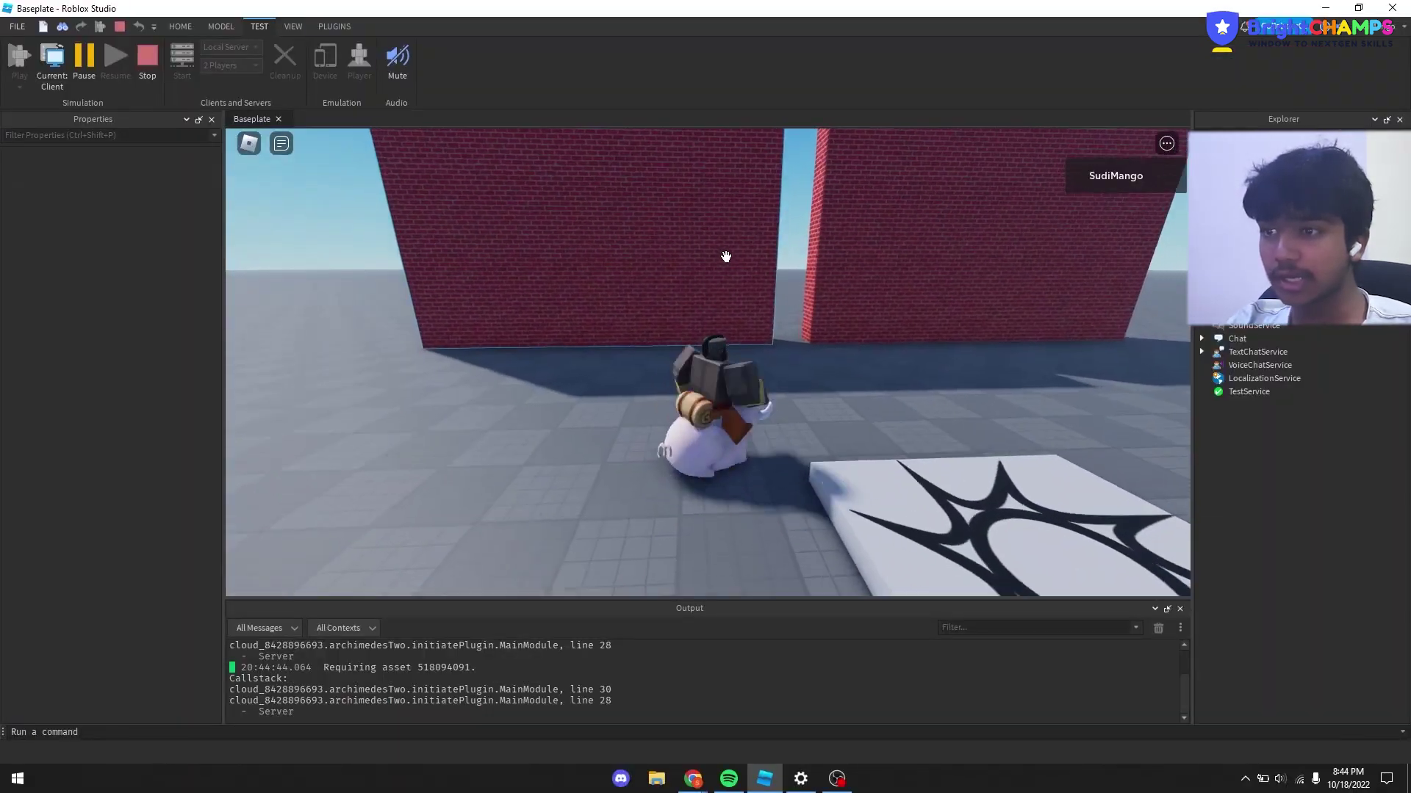
{"action": "key", "text": "w"}
{"action": "key", "text": "a"}
{"action": "right_click_drag", "start_coordinate": [726, 257], "coordinate": [773, 256]}
{"action": "key", "text": "w"}
{"action": "key", "text": "a"}
{"action": "key", "text": "w"}
{"action": "key", "text": "w"}
{"action": "key", "text": "a"}
{"action": "key", "text": "d"}
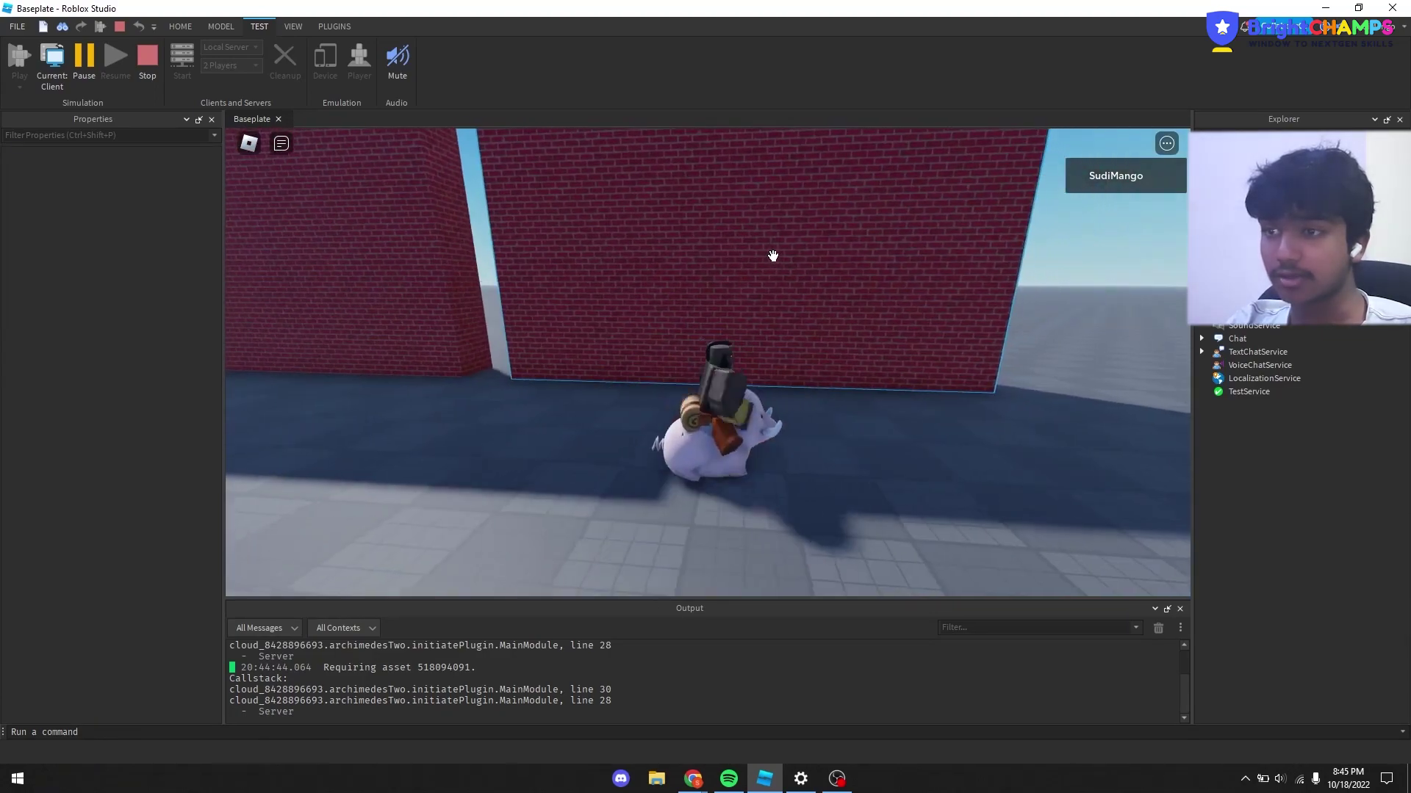
Step: Walk the avatar into the wall with CanCollide off and view both walls from afar and up close
{"action": "key", "text": "w"}
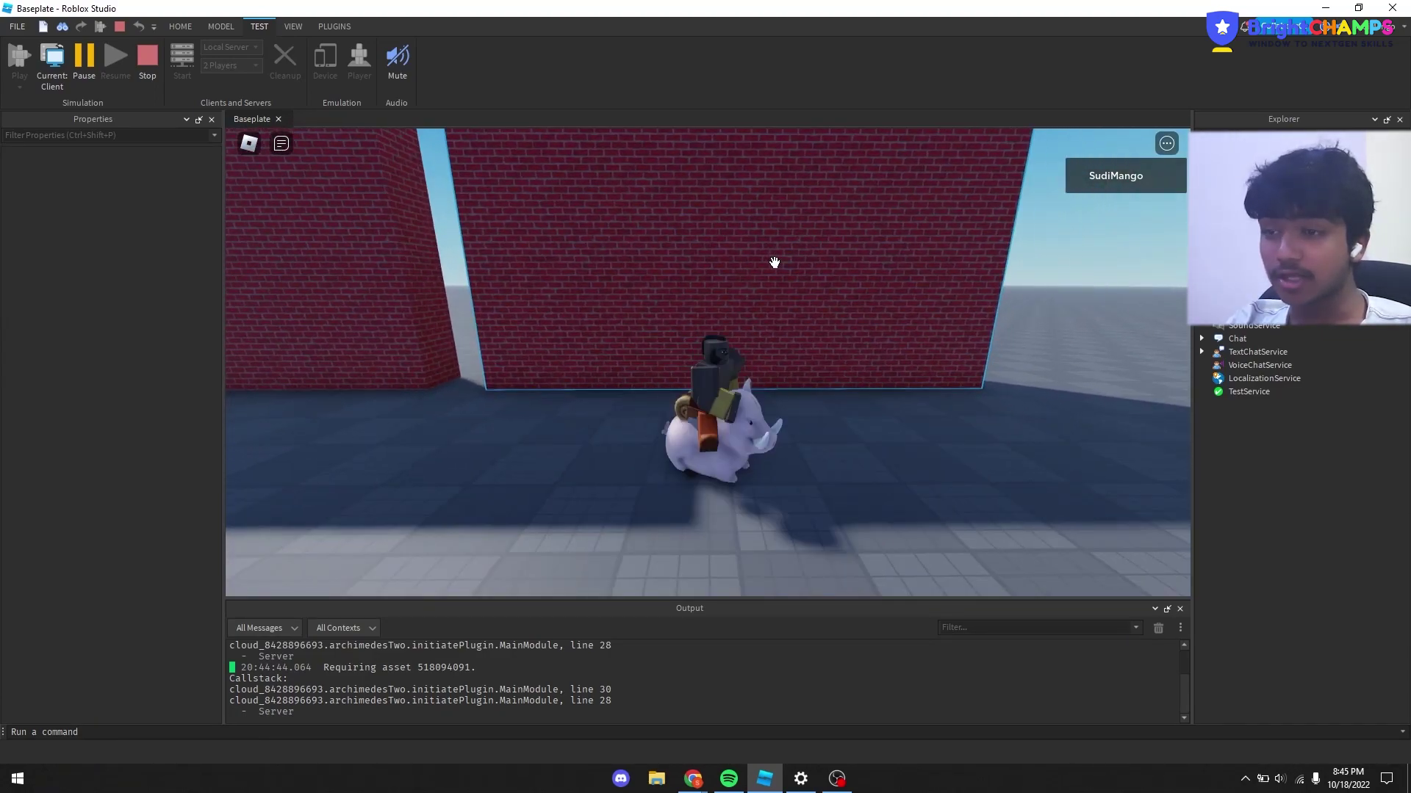
{"action": "key", "text": "w"}
{"action": "right_click_drag", "start_coordinate": [774, 262], "coordinate": [775, 262]}
{"action": "scroll", "coordinate": [774, 262], "scroll_direction": "down", "scroll_amount": 5}
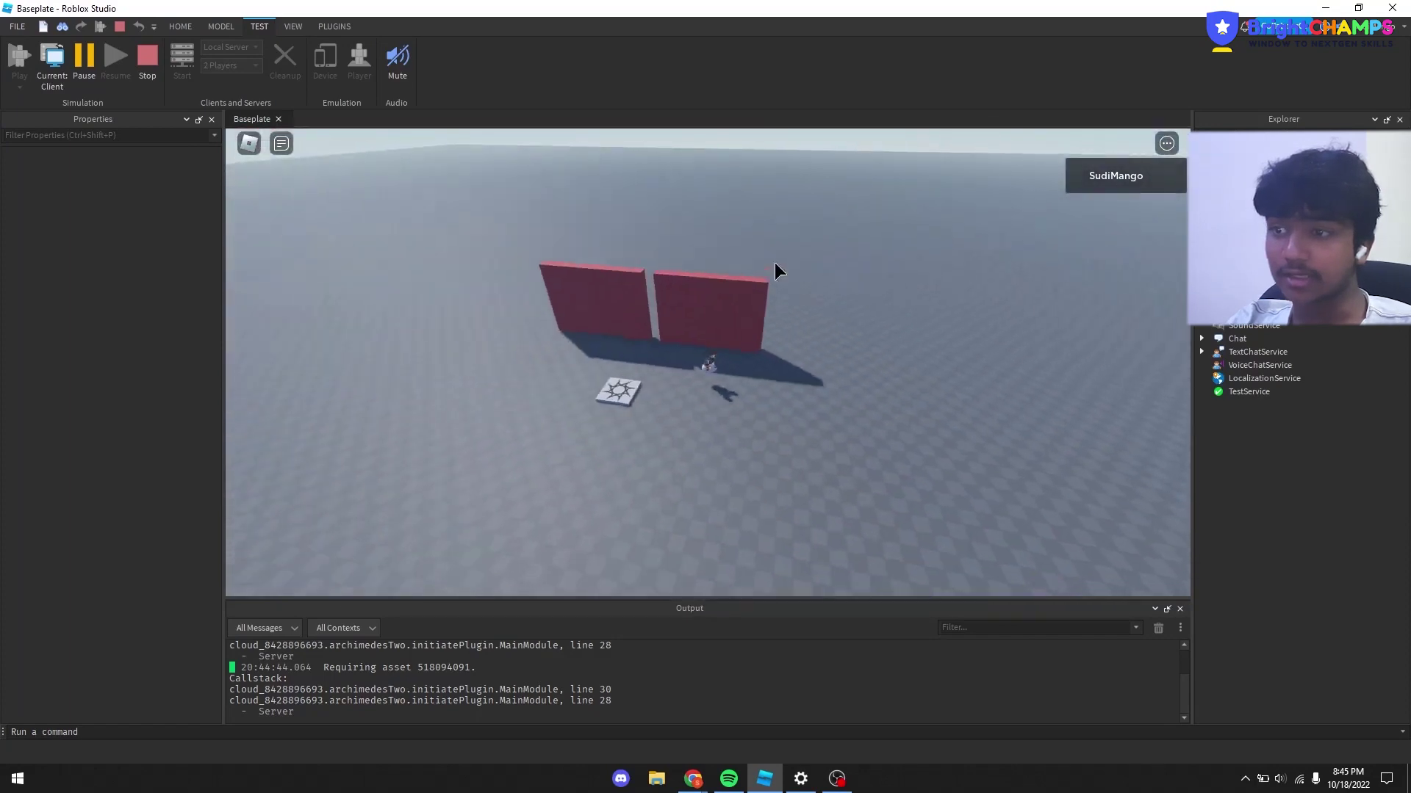
{"action": "scroll", "coordinate": [774, 262], "scroll_direction": "up", "scroll_amount": 4}
{"action": "key", "text": "space"}
{"action": "scroll", "coordinate": [775, 263], "scroll_direction": "up", "scroll_amount": 3}
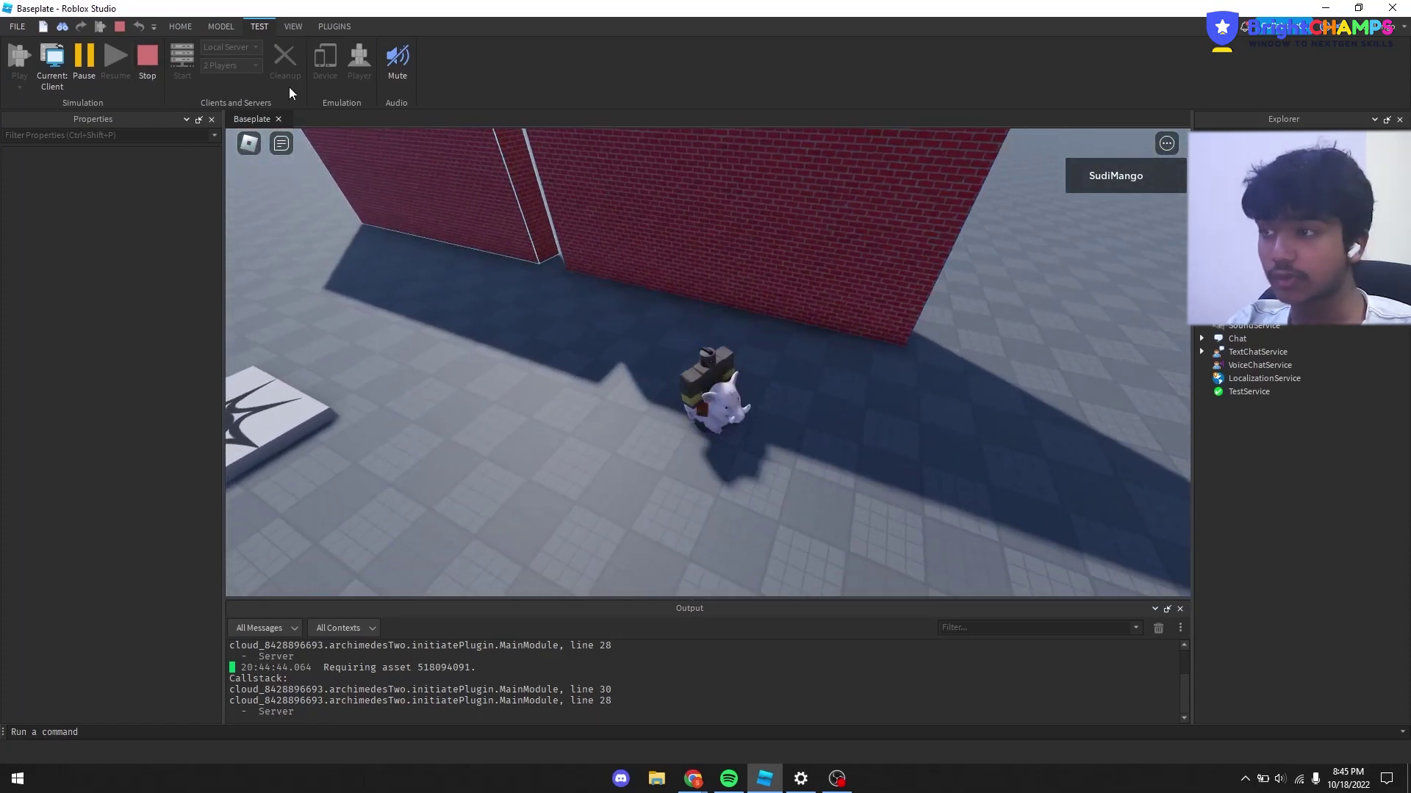
Step: Move and jump the avatar near the wall with CanCollide off, then stop the play test
{"action": "key", "text": "w"}
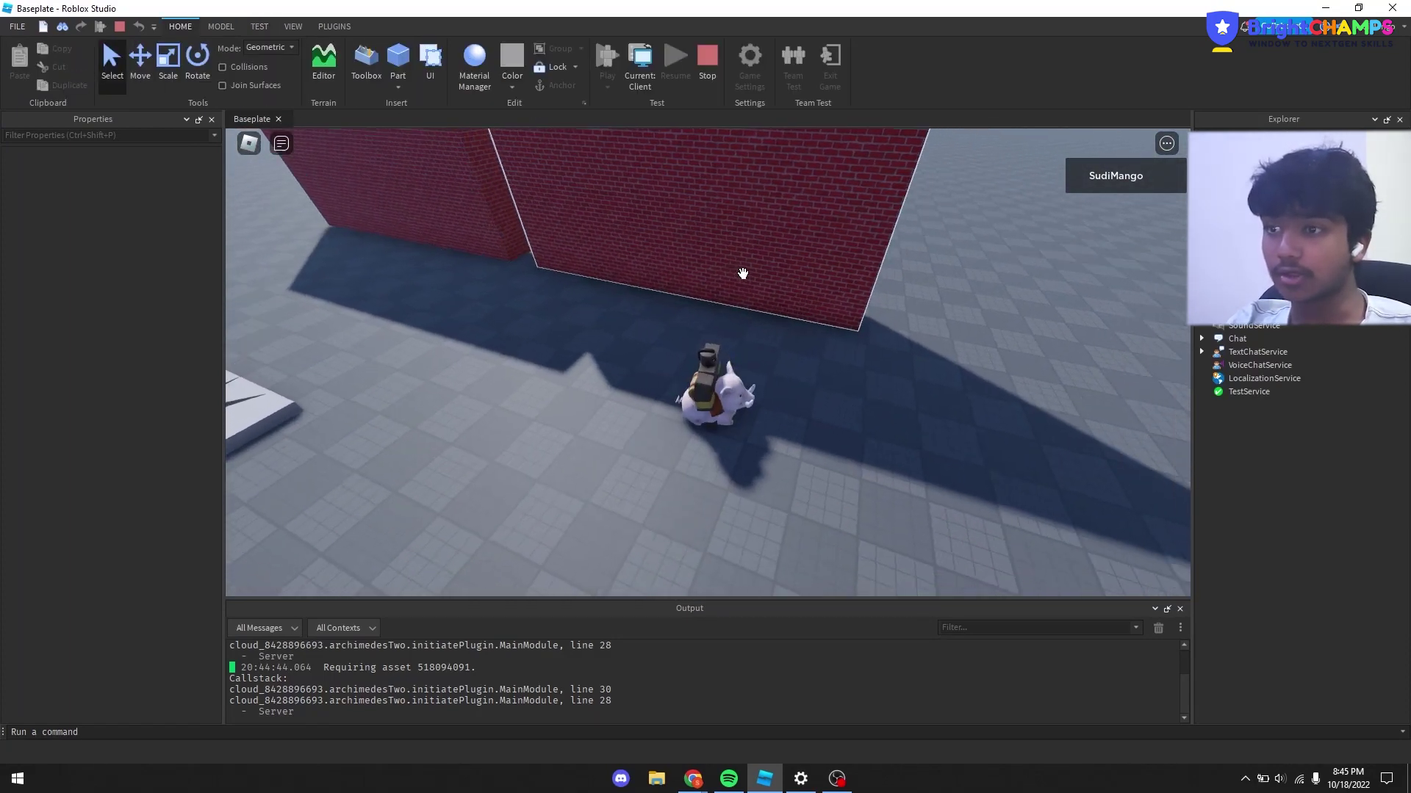
{"action": "right_click_drag", "start_coordinate": [743, 274], "coordinate": [743, 274]}
{"action": "key", "text": "space"}
{"action": "key", "text": "s"}
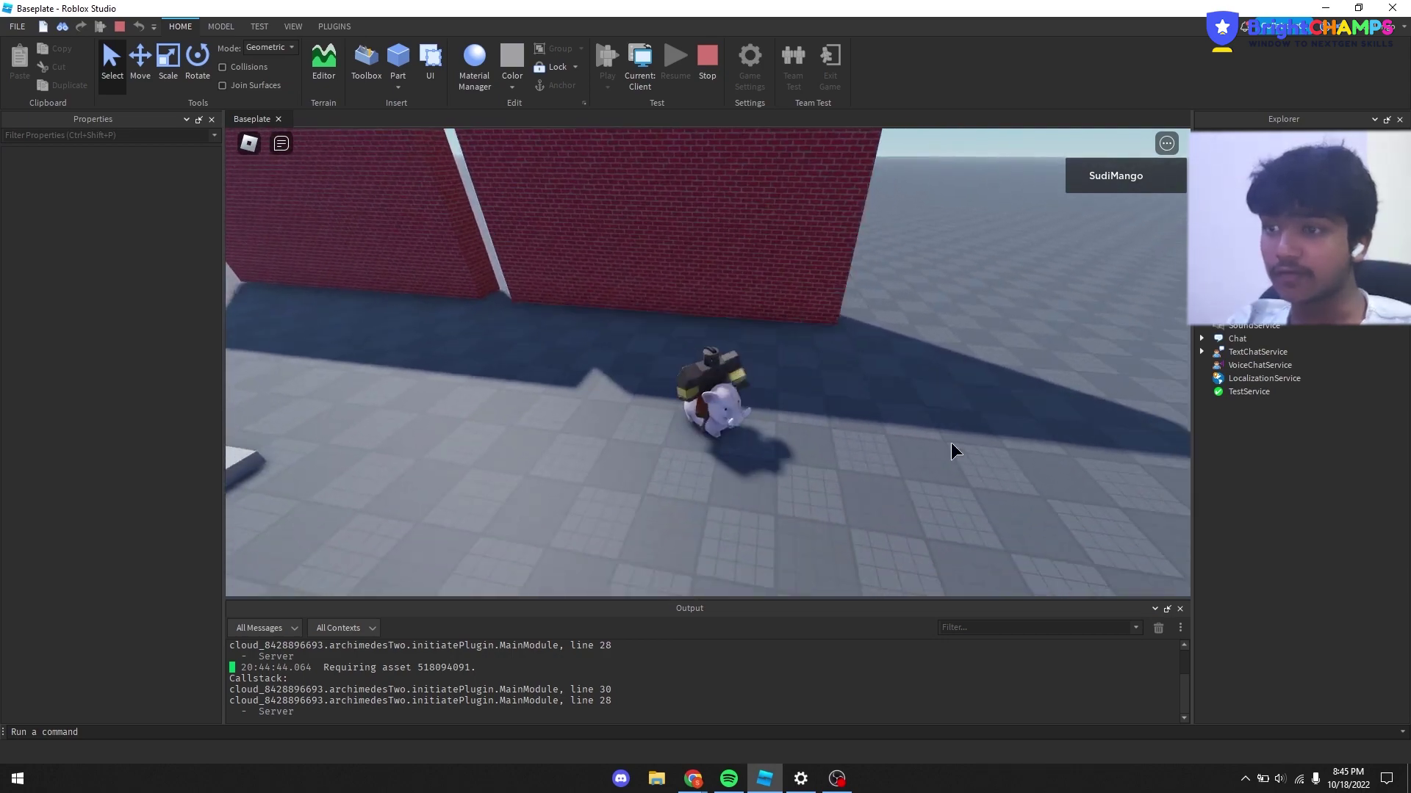
{"action": "key", "text": "space"}
{"action": "right_click_drag", "start_coordinate": [869, 432], "coordinate": [869, 431]}
{"action": "key", "text": "w"}
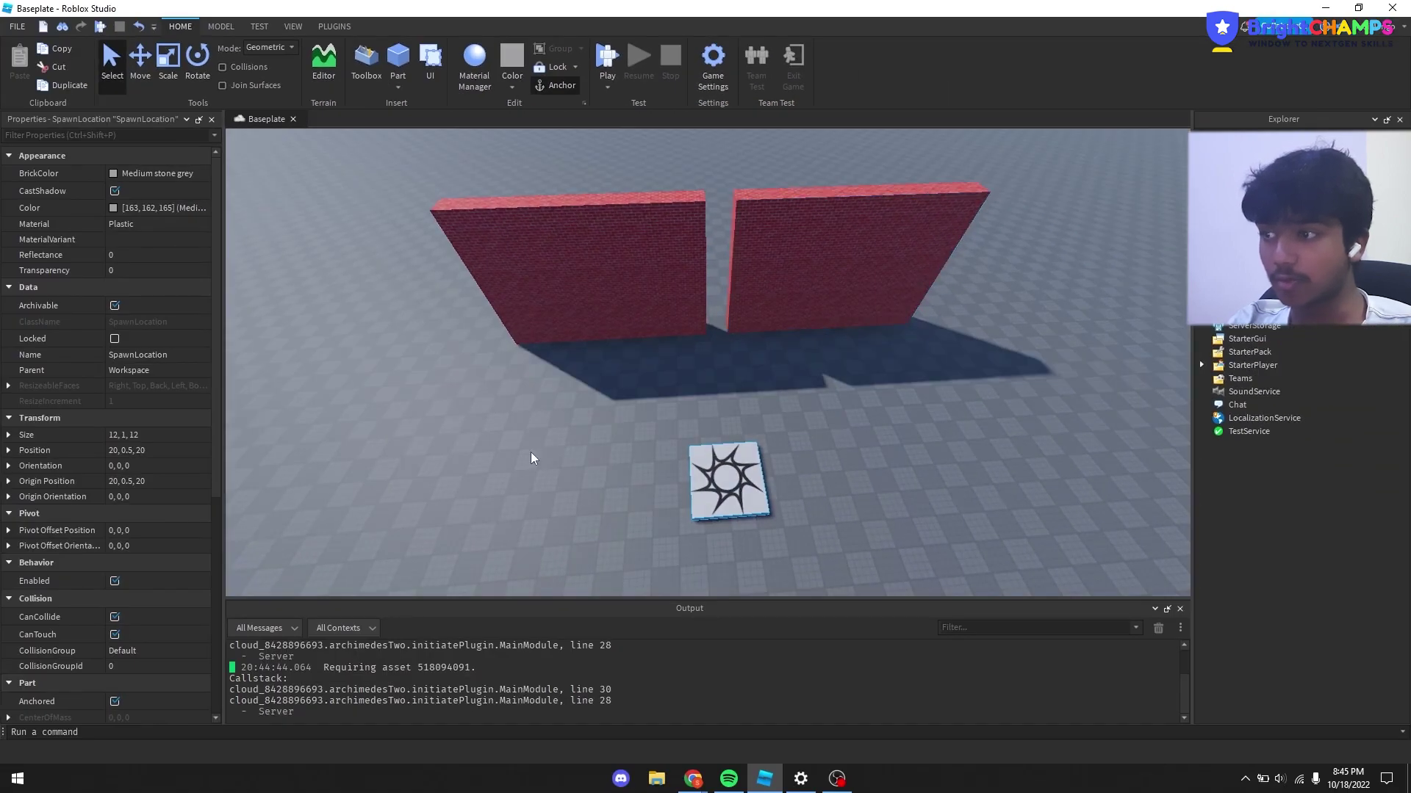
Step: Select the wall left of the gap and show its Part properties, including Anchored
{"action": "scroll", "coordinate": [638, 423], "scroll_direction": "up", "scroll_amount": 5}
{"action": "right_click_drag", "start_coordinate": [638, 423], "coordinate": [638, 423]}
{"action": "scroll", "coordinate": [568, 418], "scroll_direction": "down", "scroll_amount": 4}
{"action": "left_click", "coordinate": [658, 350]}
{"action": "left_click", "coordinate": [629, 313]}
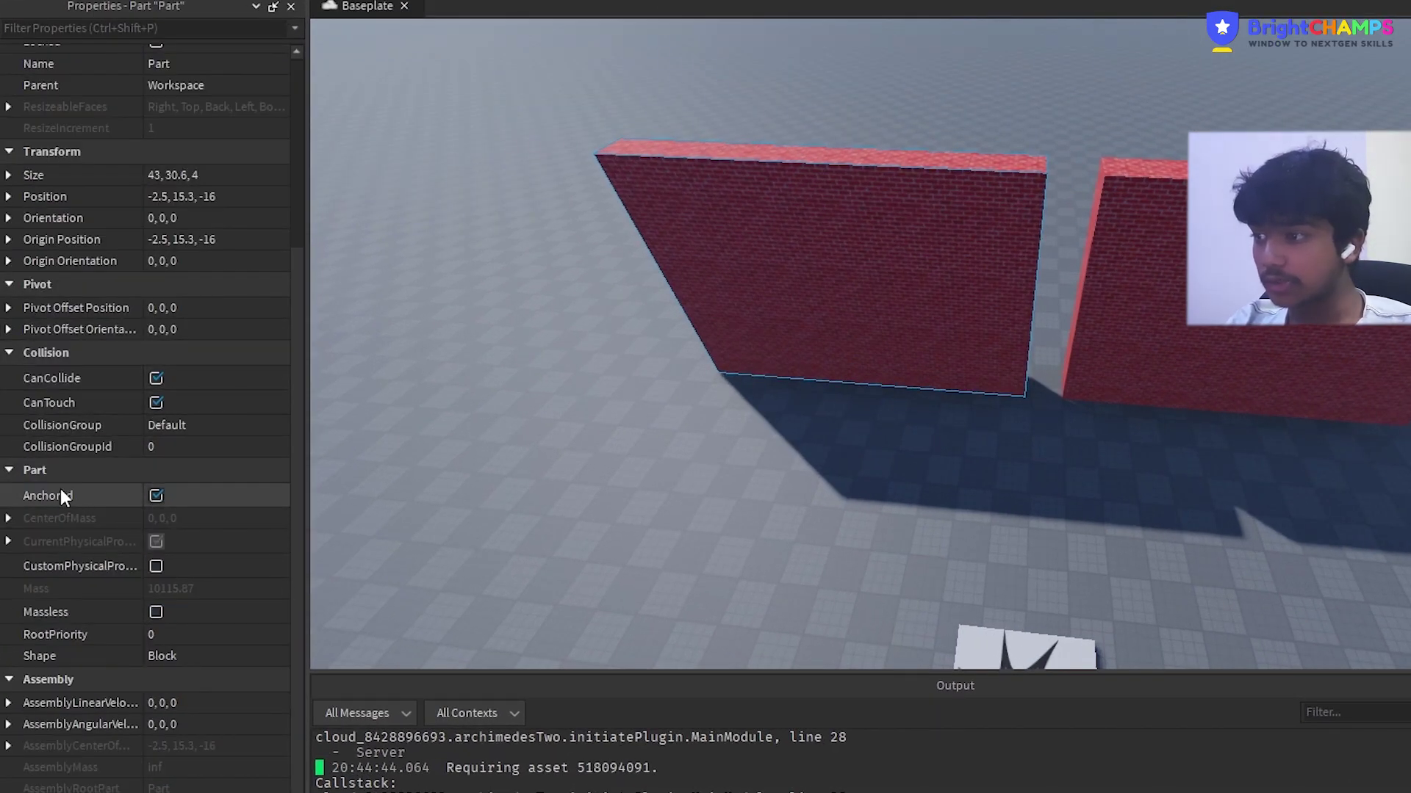
{"action": "scroll", "coordinate": [71, 496], "scroll_direction": "down", "scroll_amount": 1}
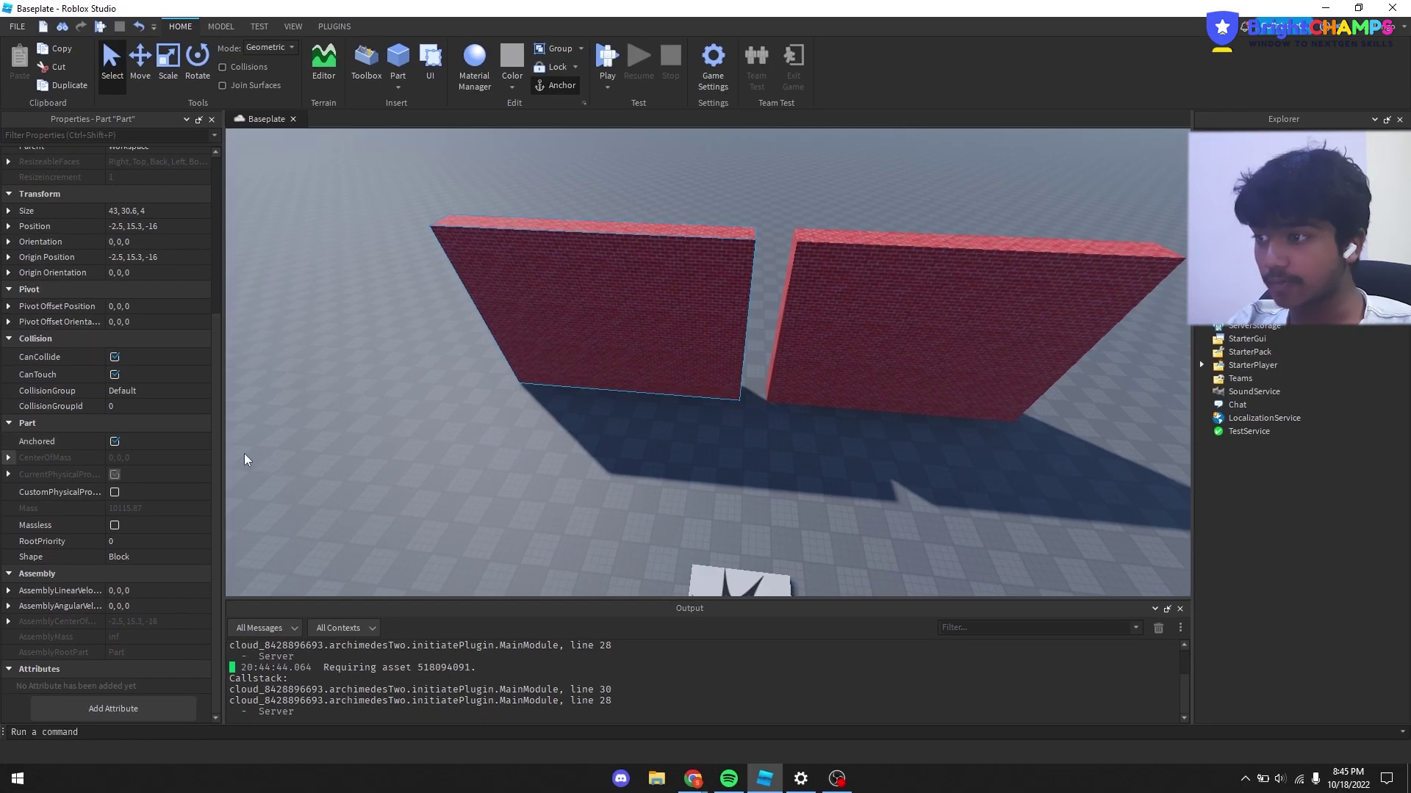
{"action": "scroll", "coordinate": [708, 415], "scroll_direction": "down", "scroll_amount": 4}
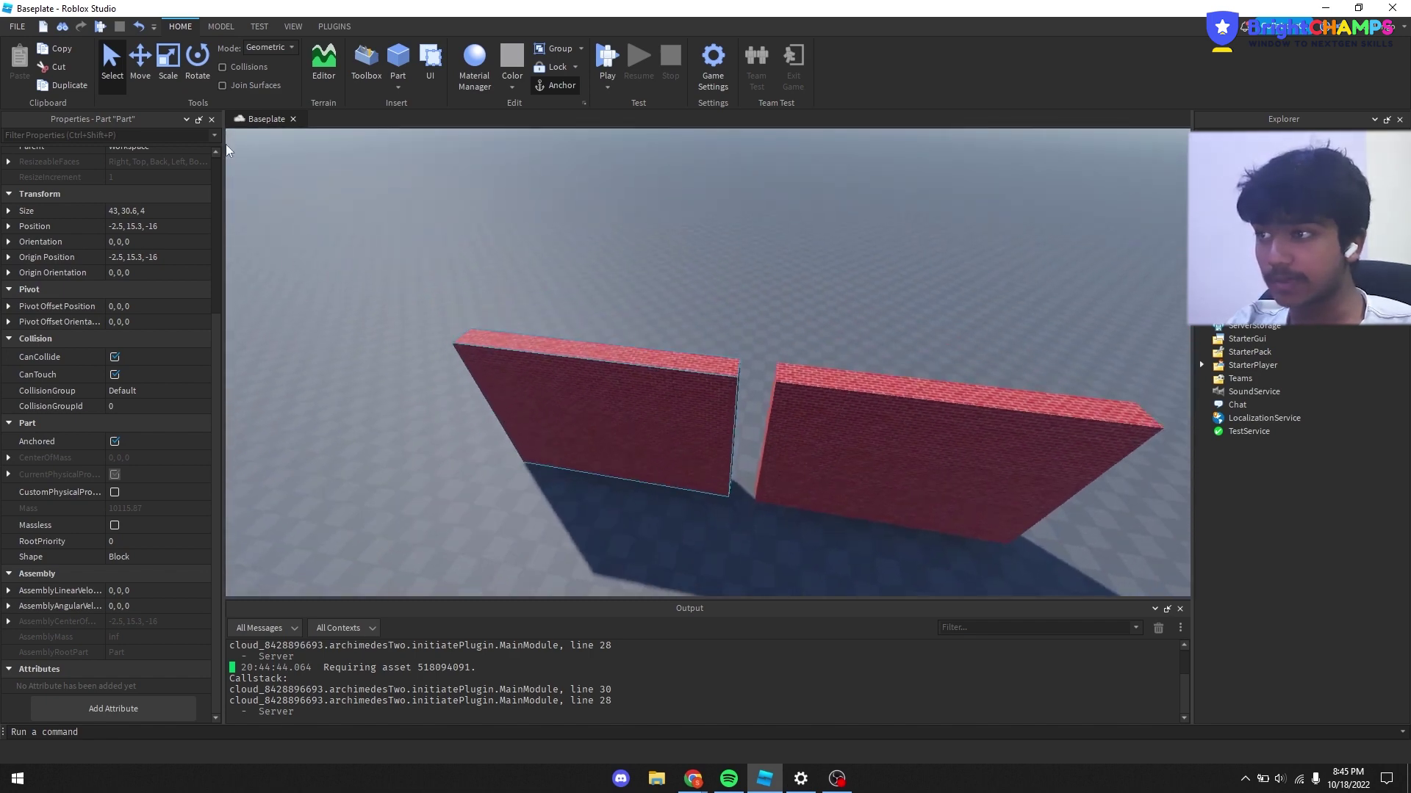
Step: Scale the selected wall to 13, 10.6, 4 and move it into the air at position -60.5, 75.3, -56
{"action": "left_click", "coordinate": [168, 74]}
{"action": "left_click_drag", "start_coordinate": [626, 490], "coordinate": [610, 413]}
{"action": "left_click_drag", "start_coordinate": [761, 399], "coordinate": [592, 249]}
{"action": "scroll", "coordinate": [553, 308], "scroll_direction": "up", "scroll_amount": 3}
{"action": "right_click_drag", "start_coordinate": [583, 226], "coordinate": [592, 249]}
{"action": "left_click_drag", "start_coordinate": [592, 249], "coordinate": [629, 288]}
Step: Turn off Anchored for the raised brick wall and reselect it to check its part properties
{"action": "left_click", "coordinate": [114, 66]}
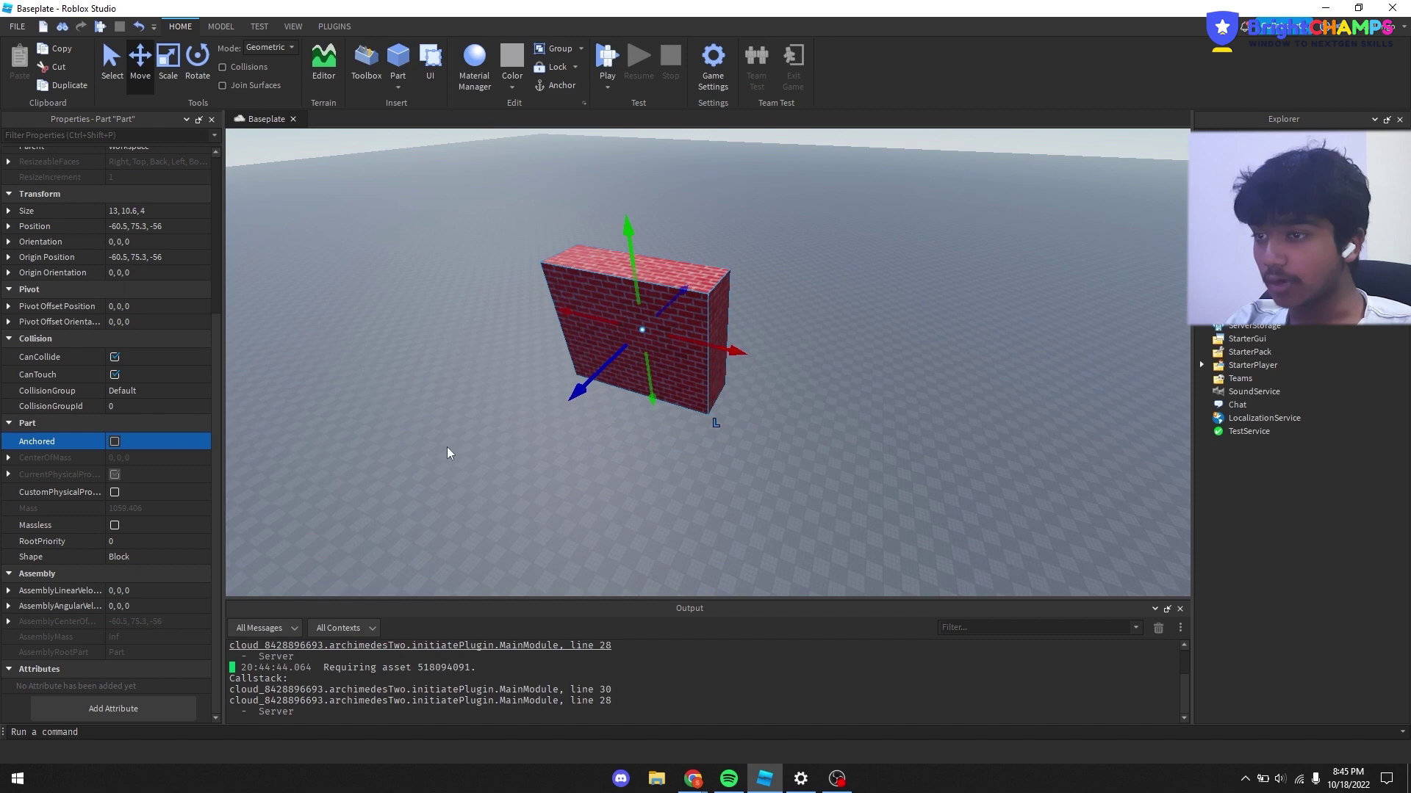
{"action": "left_click", "coordinate": [507, 397]}
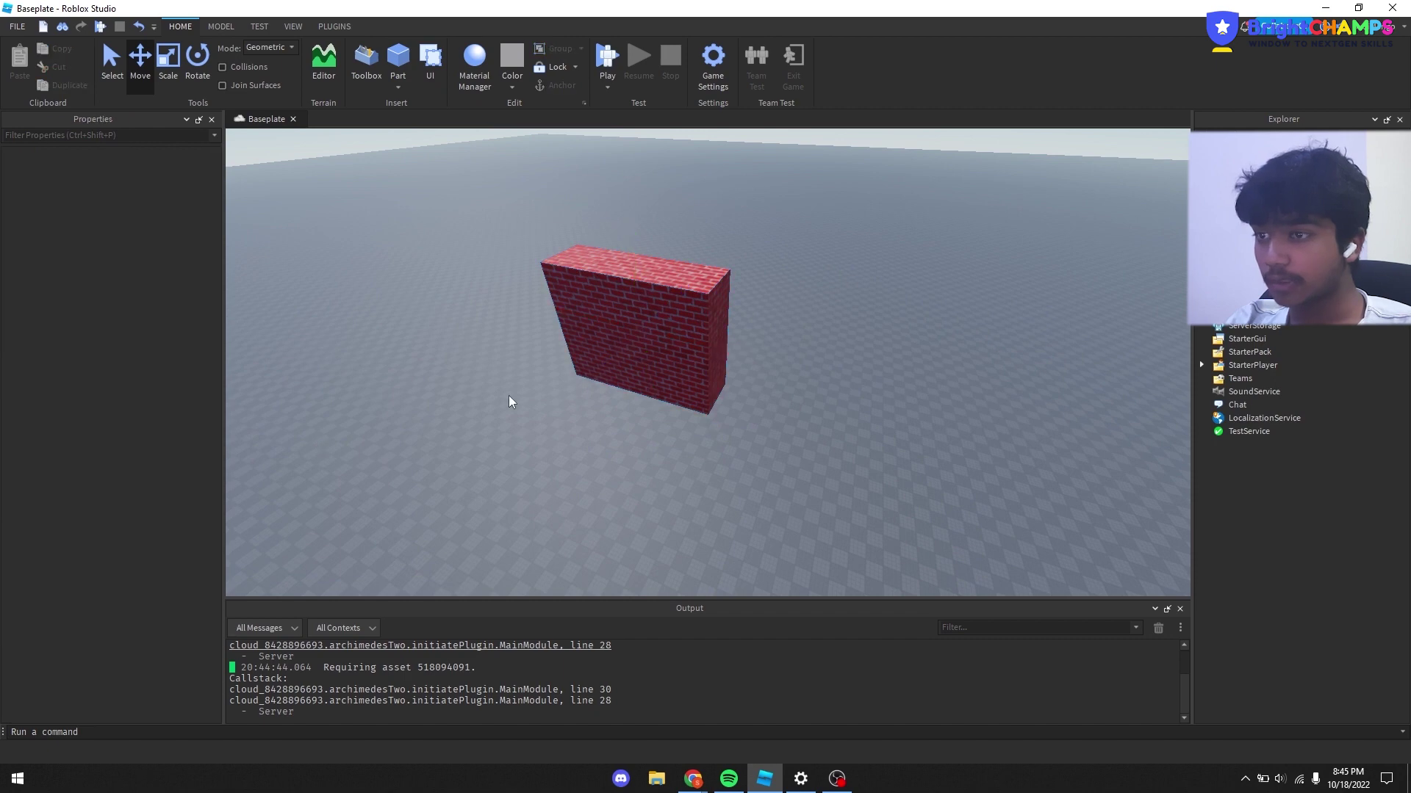
{"action": "right_click_drag", "start_coordinate": [508, 398], "coordinate": [616, 393]}
{"action": "left_click", "coordinate": [618, 392]}
{"action": "scroll", "coordinate": [160, 567], "scroll_direction": "down", "scroll_amount": 5}
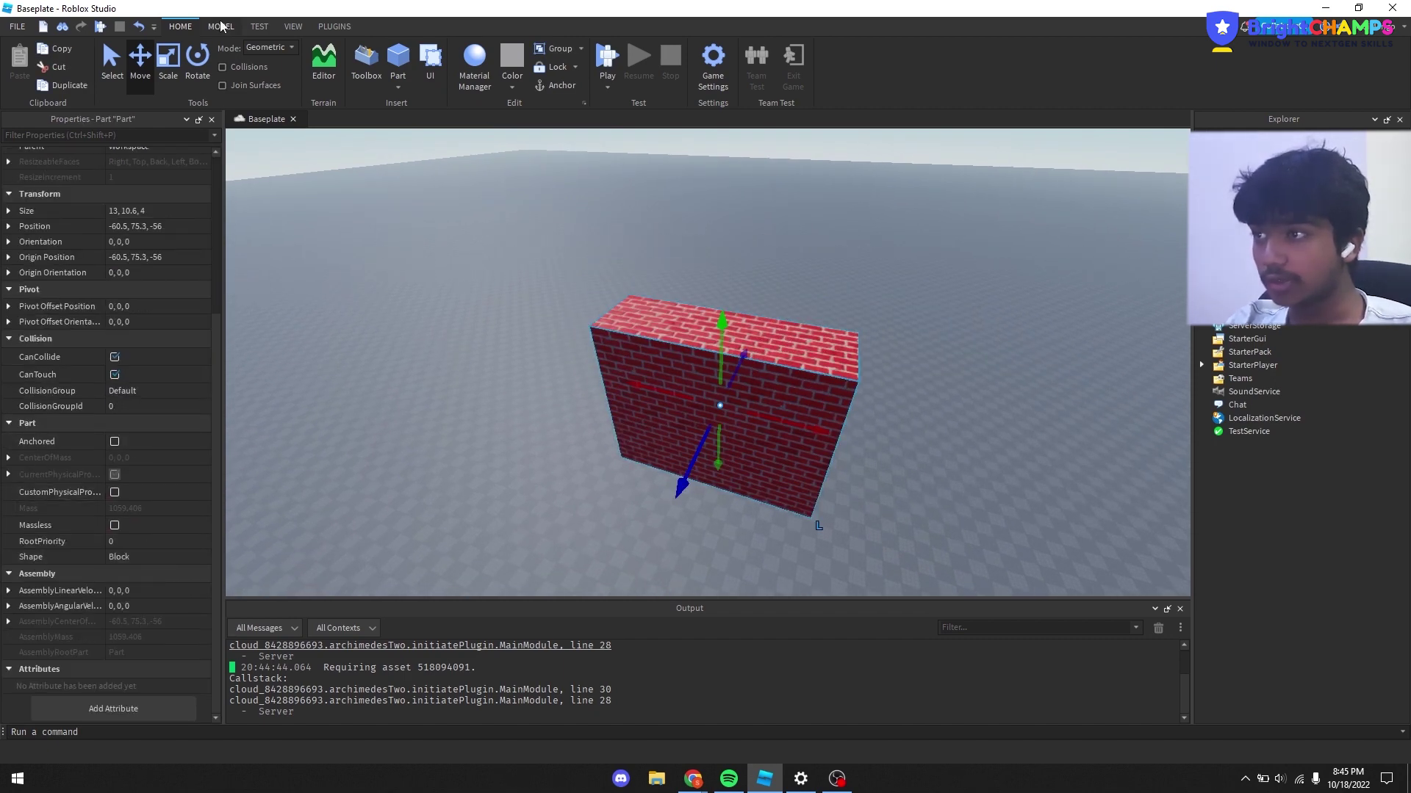
Step: Run the simulation without an avatar, watch the unanchored raised wall, and stop the simulation
{"action": "left_click", "coordinate": [257, 27]}
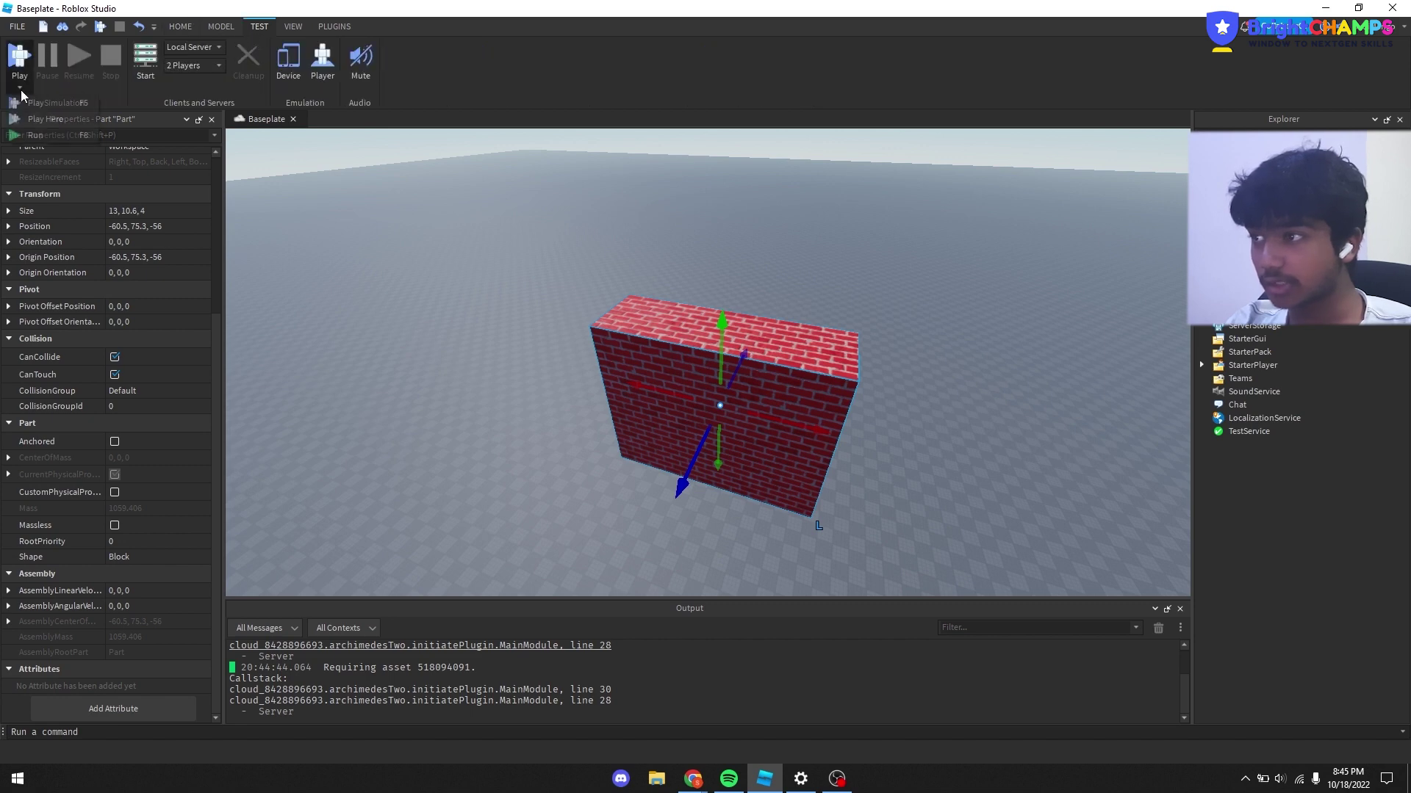
{"action": "left_click", "coordinate": [33, 136]}
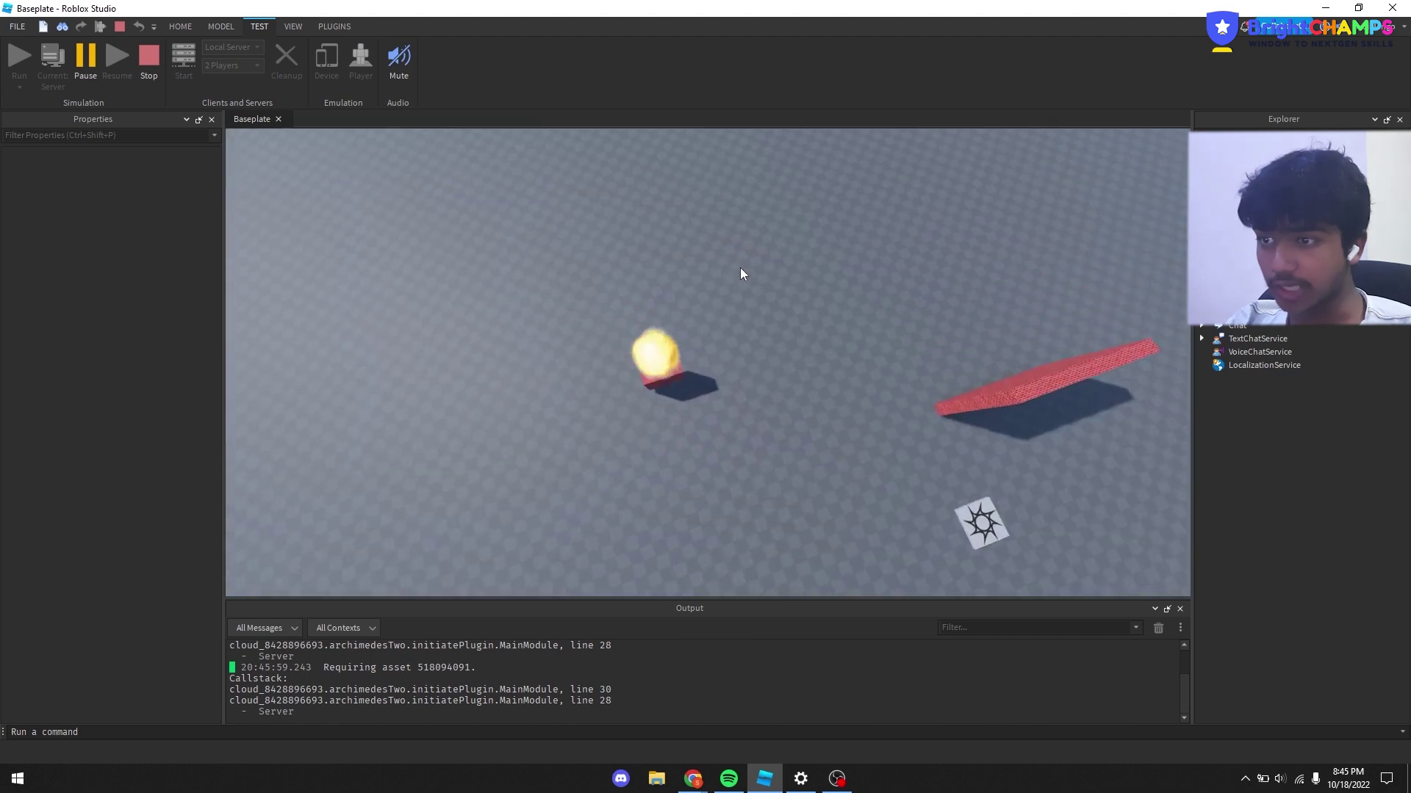
{"action": "key", "text": "w"}
{"action": "right_click_drag", "start_coordinate": [740, 268], "coordinate": [741, 269]}
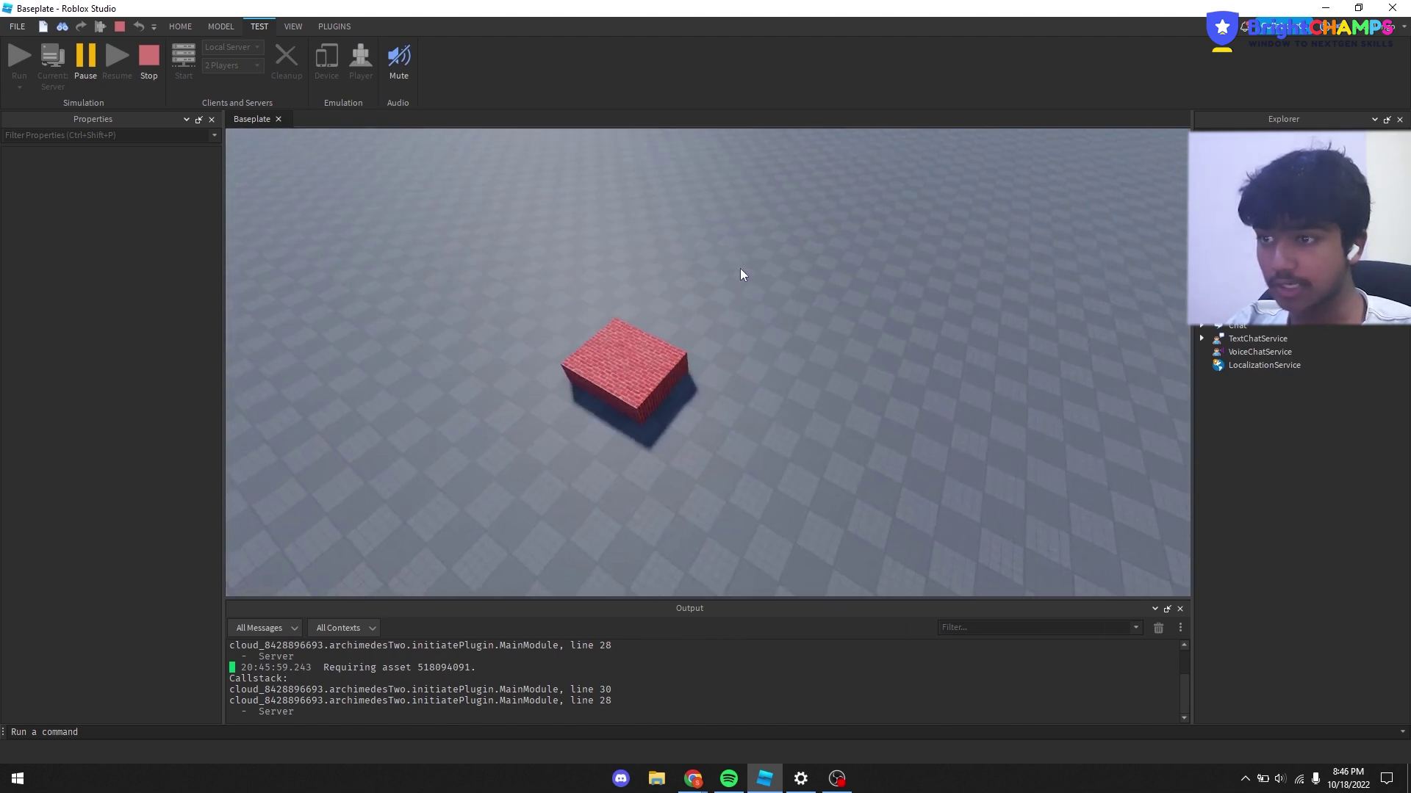
{"action": "left_click", "coordinate": [152, 68]}
Step: Turn Anchored back on for the raised brick wall and start the simulation again
{"action": "left_click", "coordinate": [711, 301]}
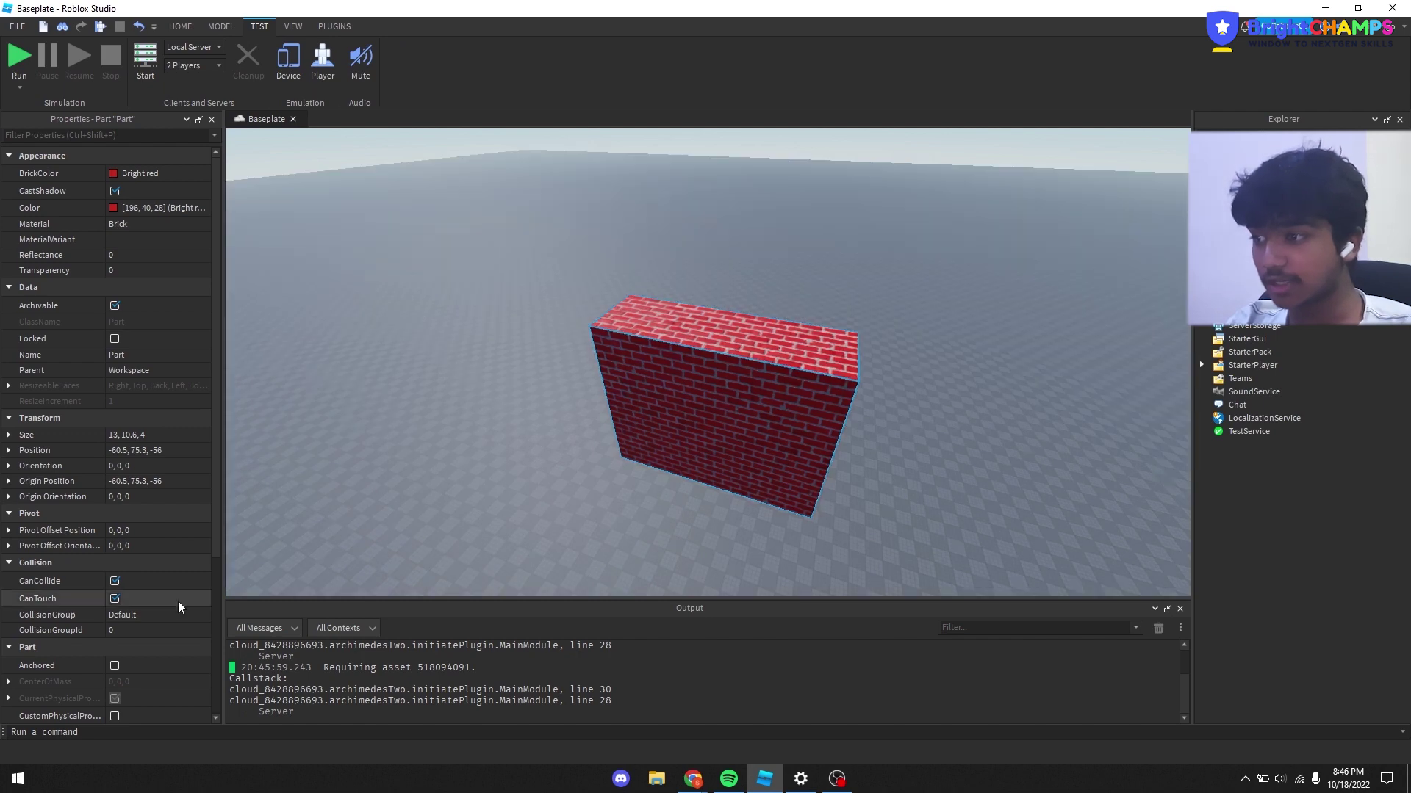
{"action": "scroll", "coordinate": [179, 601], "scroll_direction": "down", "scroll_amount": 3}
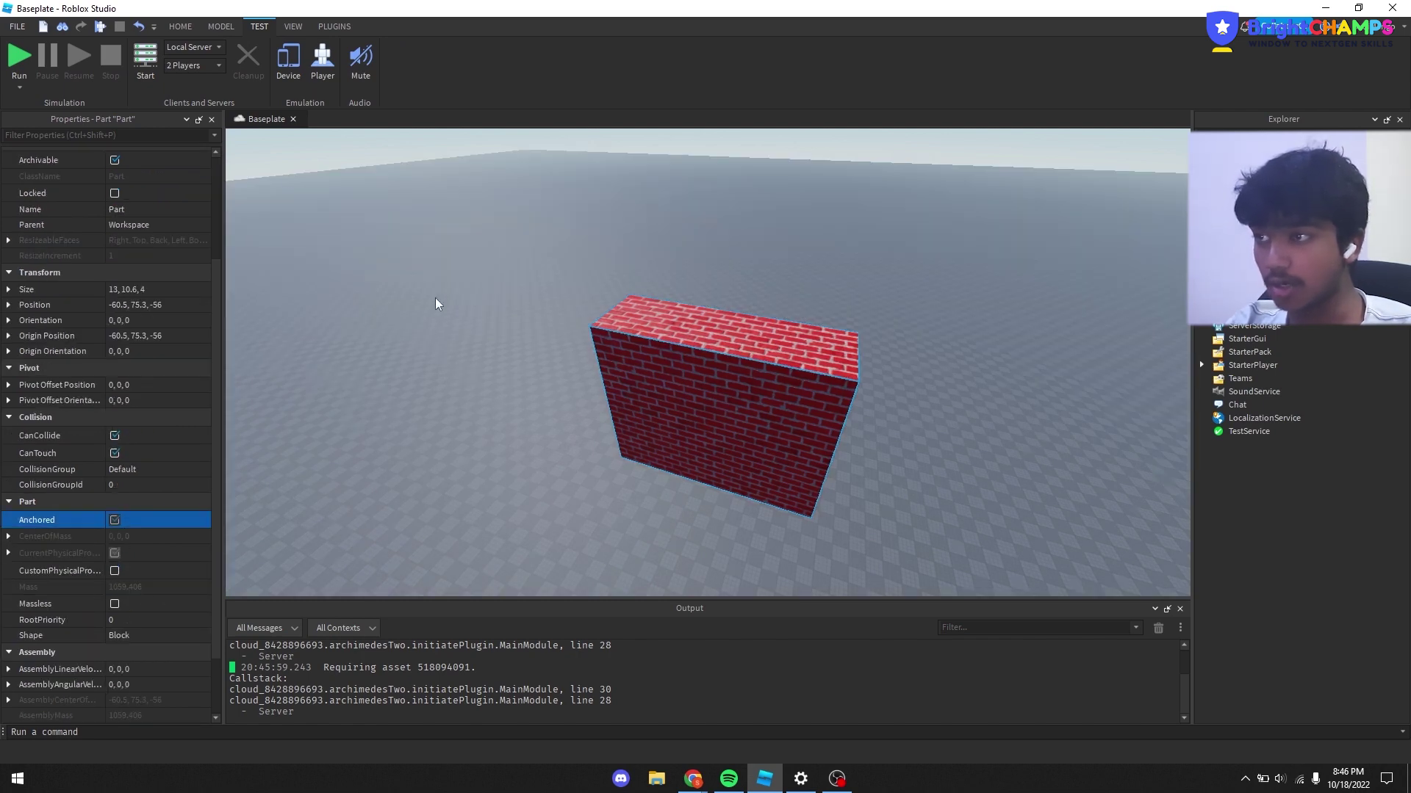
{"action": "key", "text": "F5"}
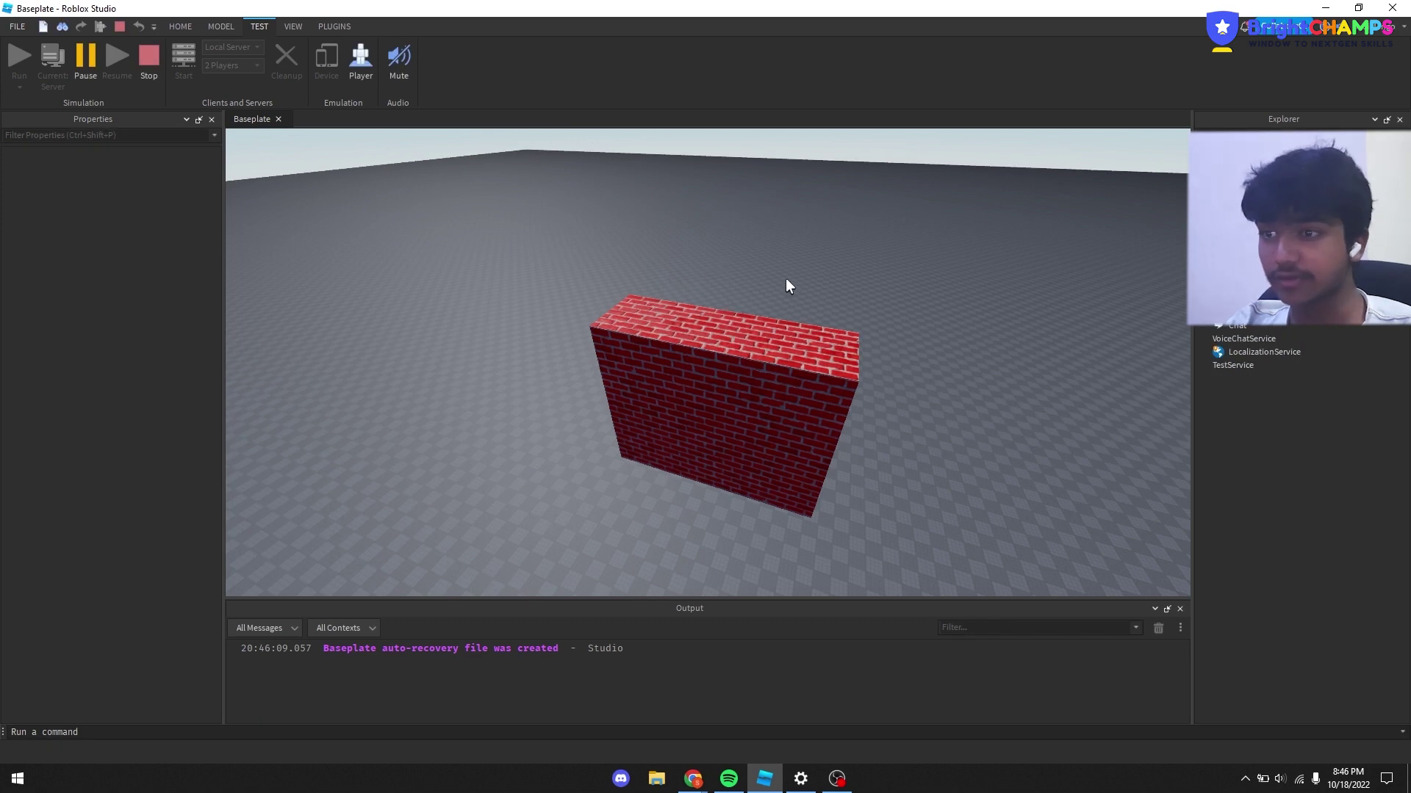
Step: View the anchored wall from several angles during the simulation, and stop the run
{"action": "right_click_drag", "start_coordinate": [786, 278], "coordinate": [730, 262]}
{"action": "key", "text": "w"}
{"action": "key", "text": "s"}
{"action": "key", "text": "w"}
{"action": "key", "text": "a"}
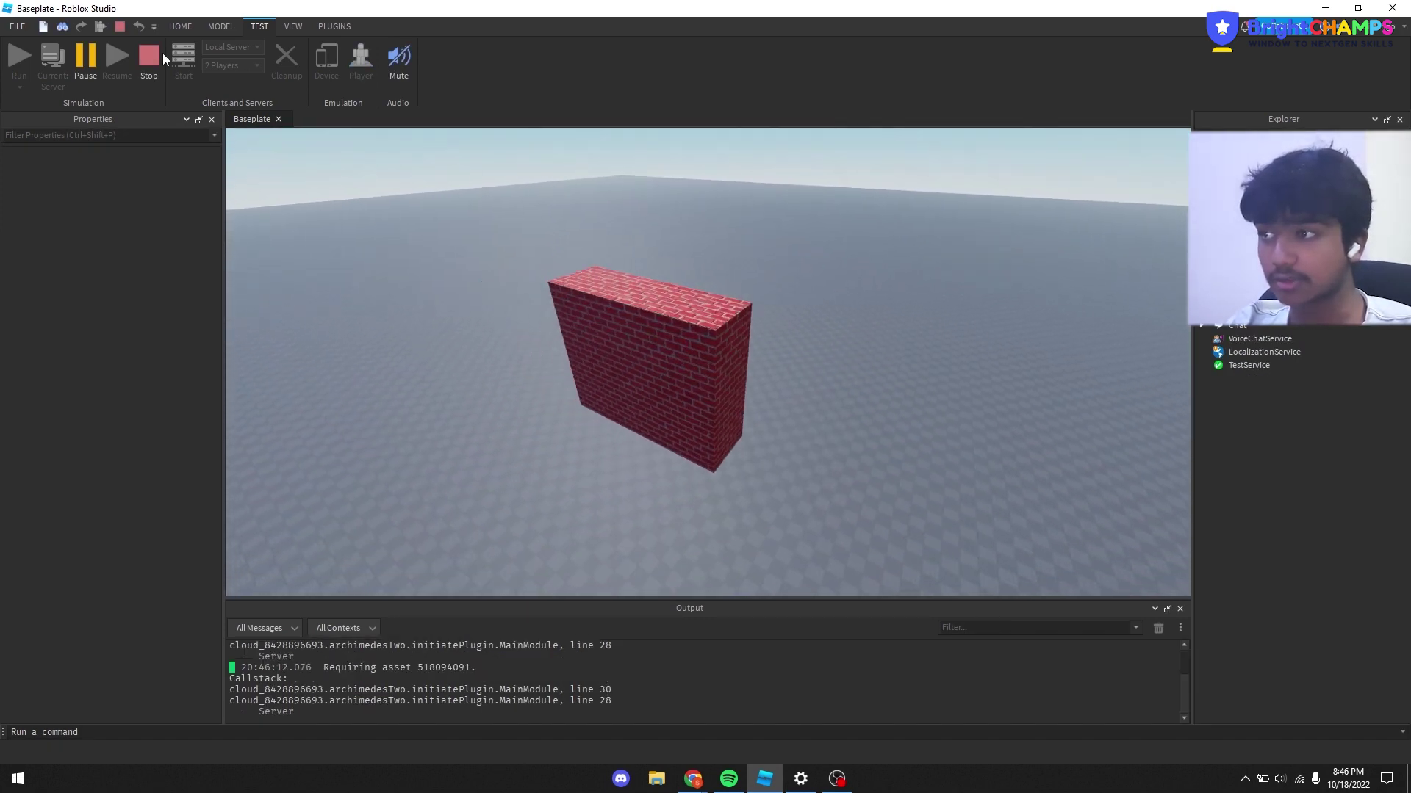
{"action": "key", "text": "shift+F5"}
{"action": "scroll", "coordinate": [193, 326], "scroll_direction": "down", "scroll_amount": 5}
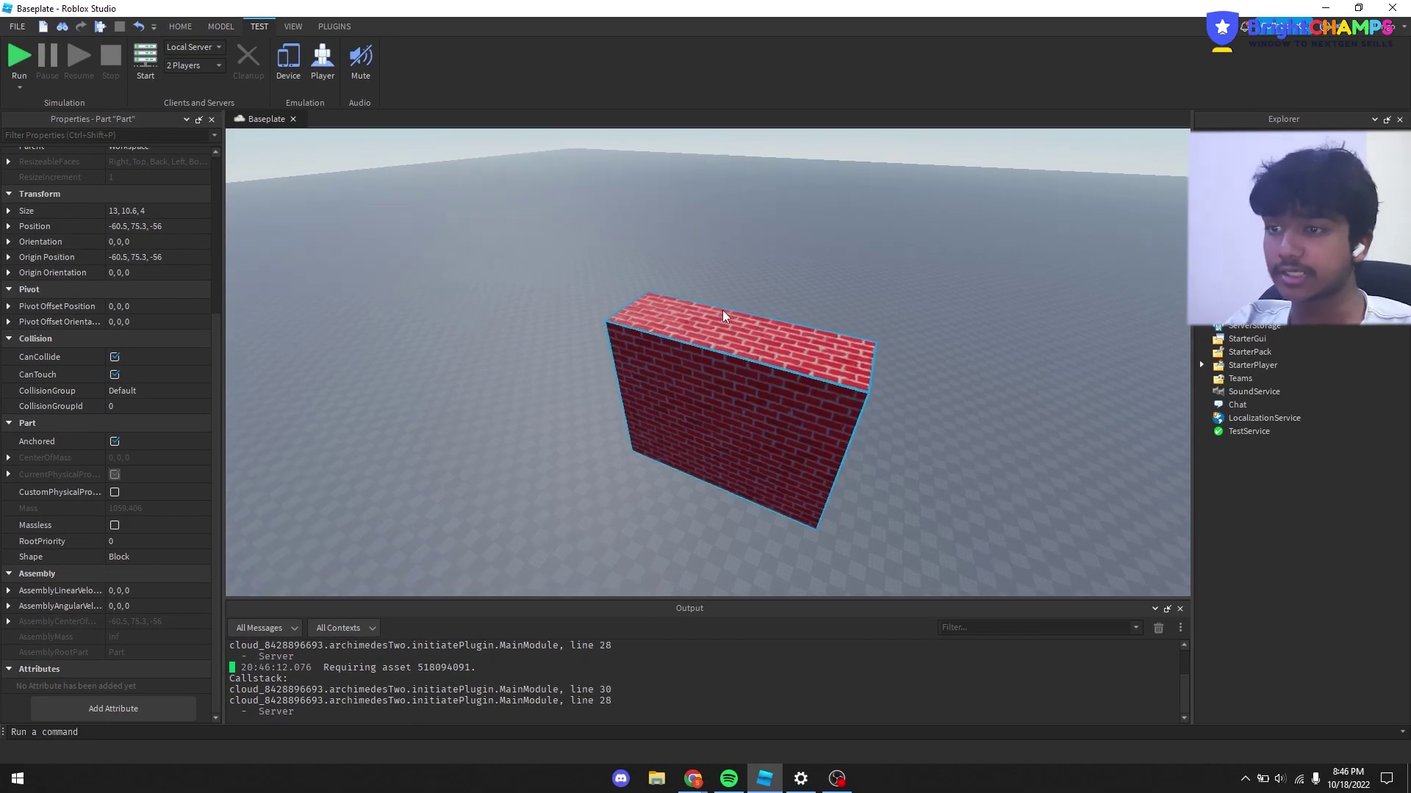
{"action": "key", "text": "d"}
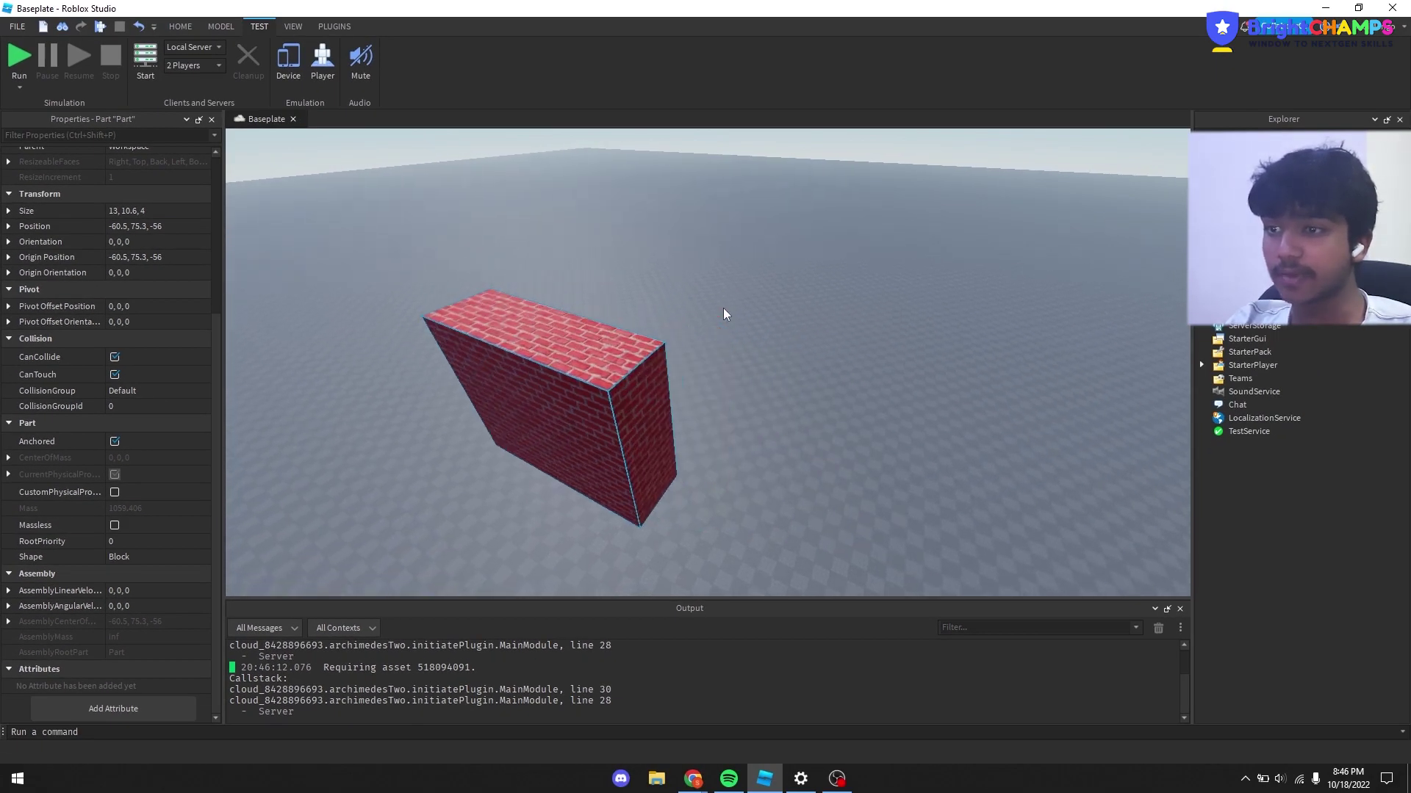
{"action": "right_click_drag", "start_coordinate": [724, 308], "coordinate": [716, 306]}
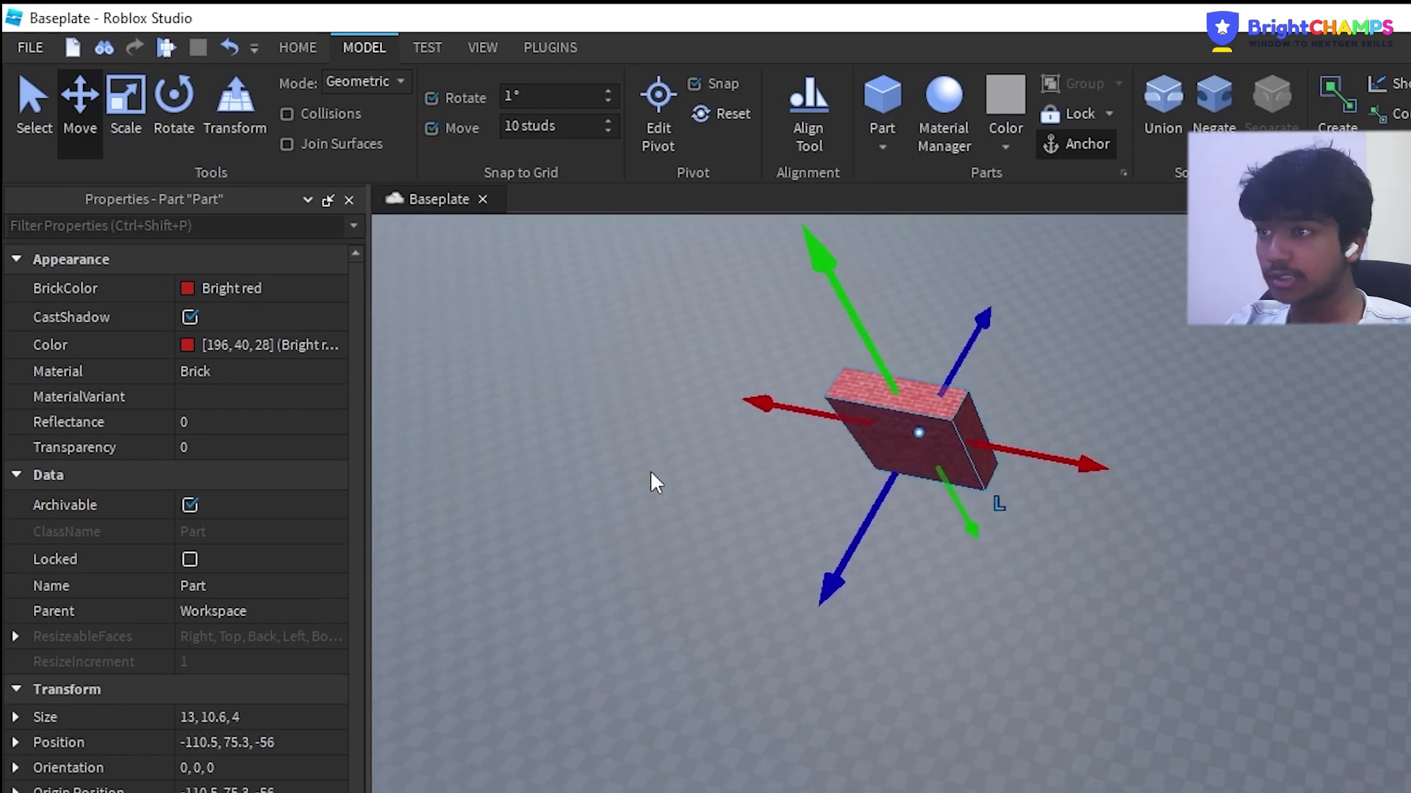
Step: Insert a cylinder part on an empty area of the baseplate away from the brick walls
{"action": "right_click_drag", "start_coordinate": [651, 472], "coordinate": [653, 474]}
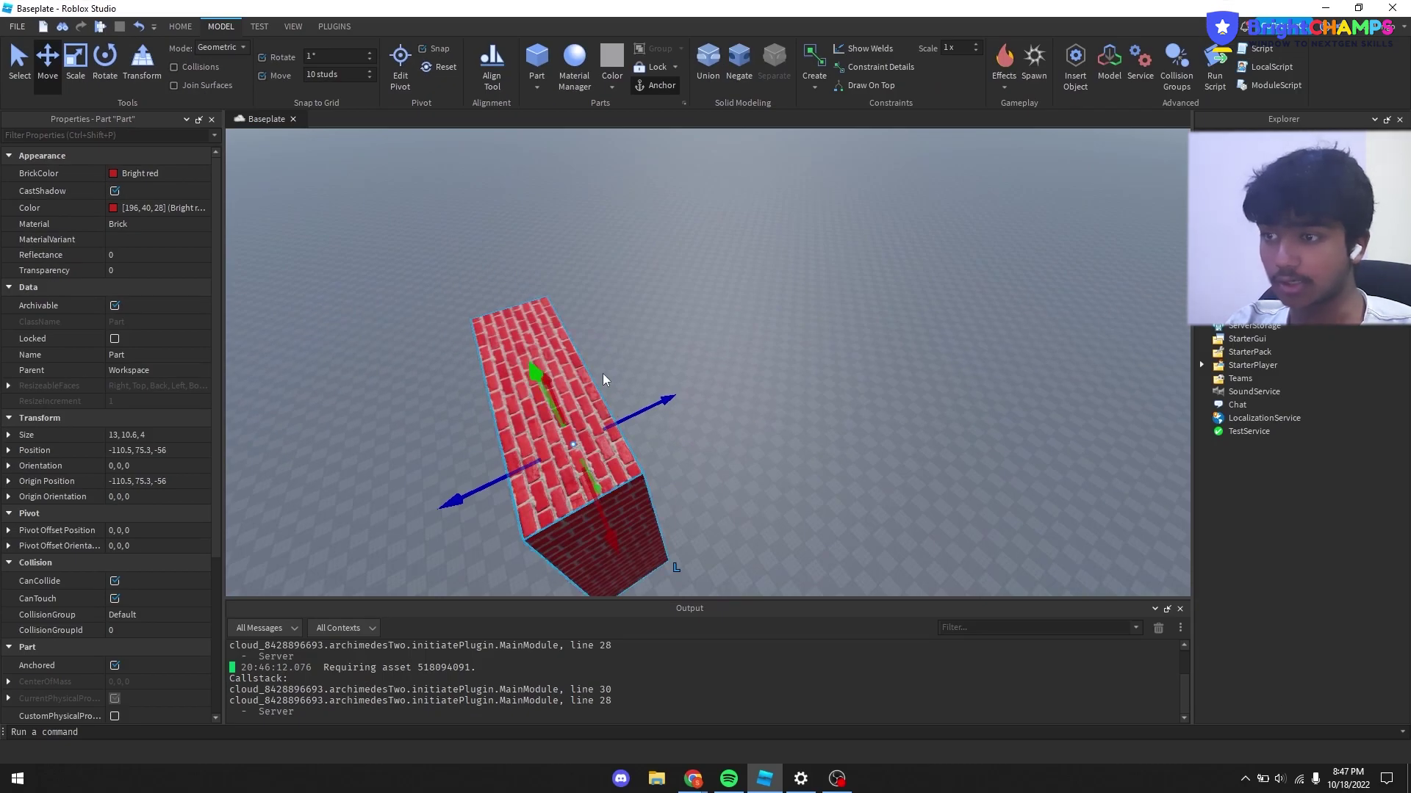
{"action": "right_click_drag", "start_coordinate": [603, 374], "coordinate": [613, 382]}
{"action": "scroll", "coordinate": [722, 413], "scroll_direction": "up", "scroll_amount": 5}
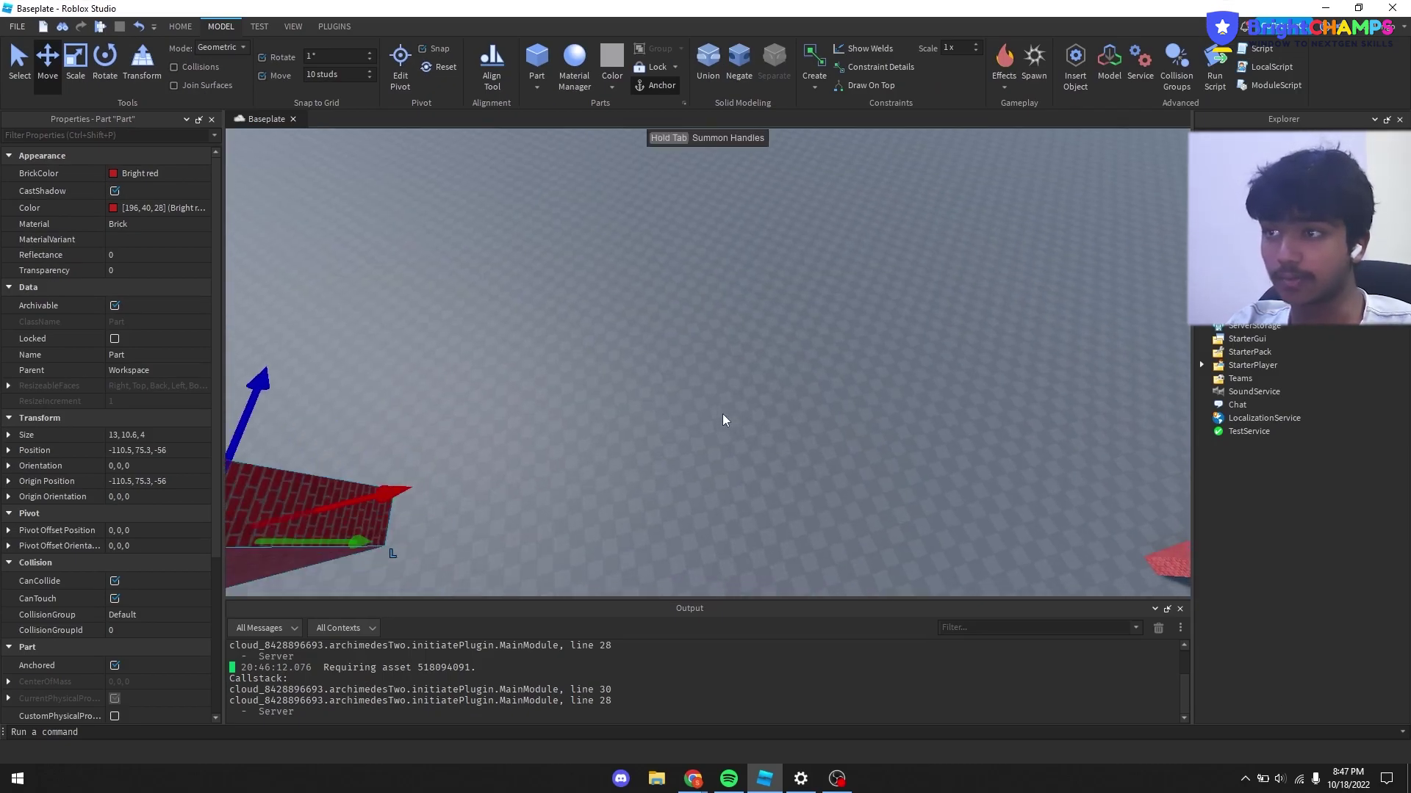
{"action": "right_click_drag", "start_coordinate": [704, 269], "coordinate": [442, 105]}
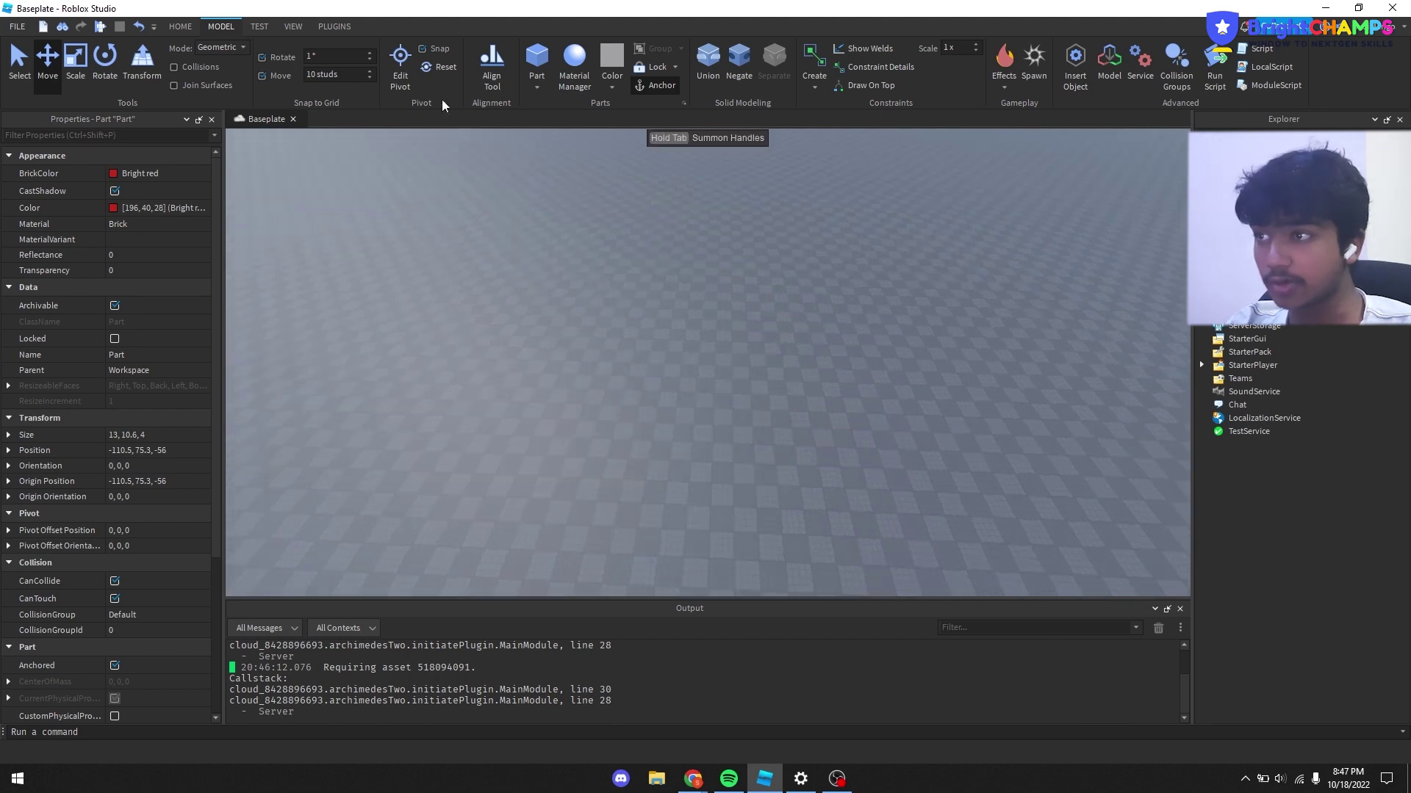
{"action": "left_click", "coordinate": [174, 20]}
{"action": "left_click", "coordinate": [221, 27]}
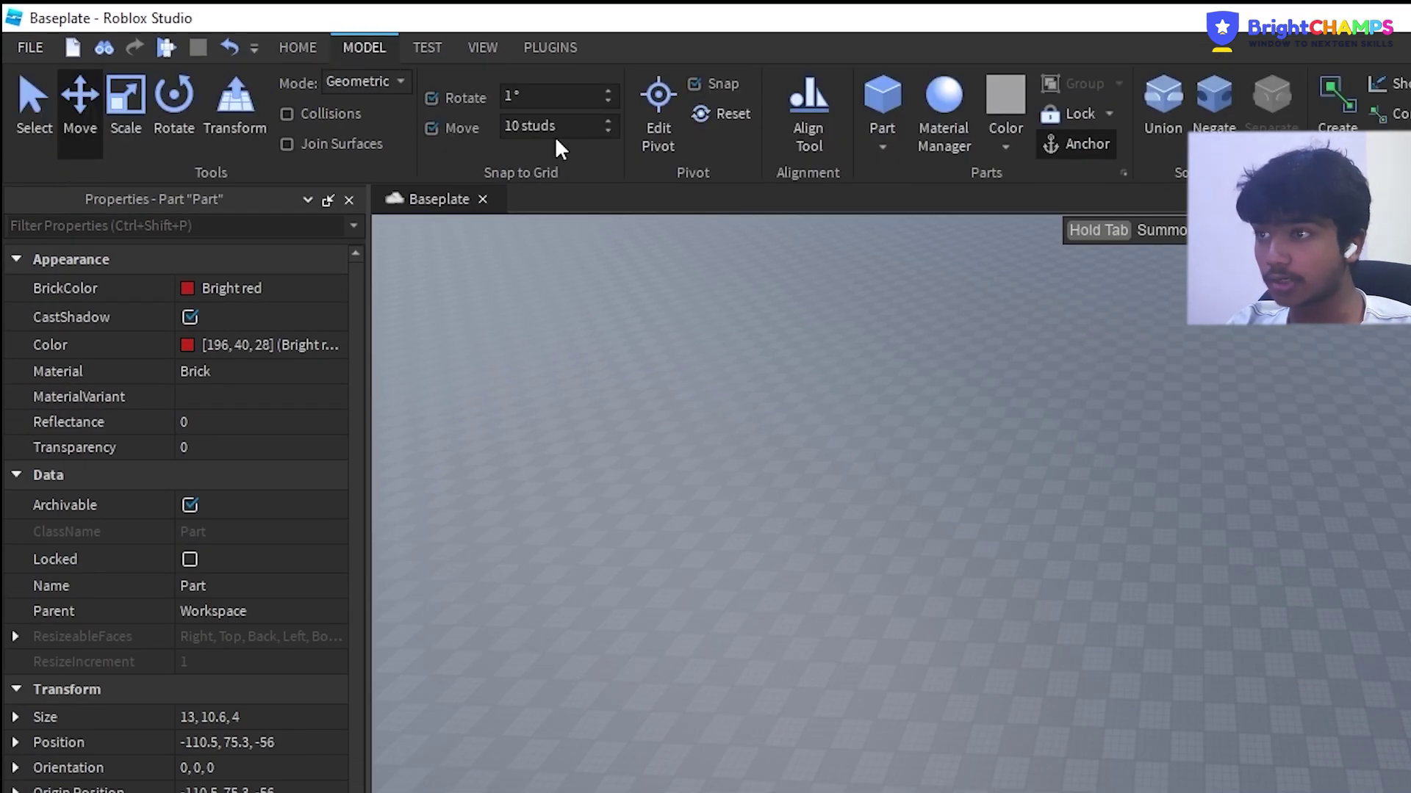
{"action": "left_click", "coordinate": [882, 151]}
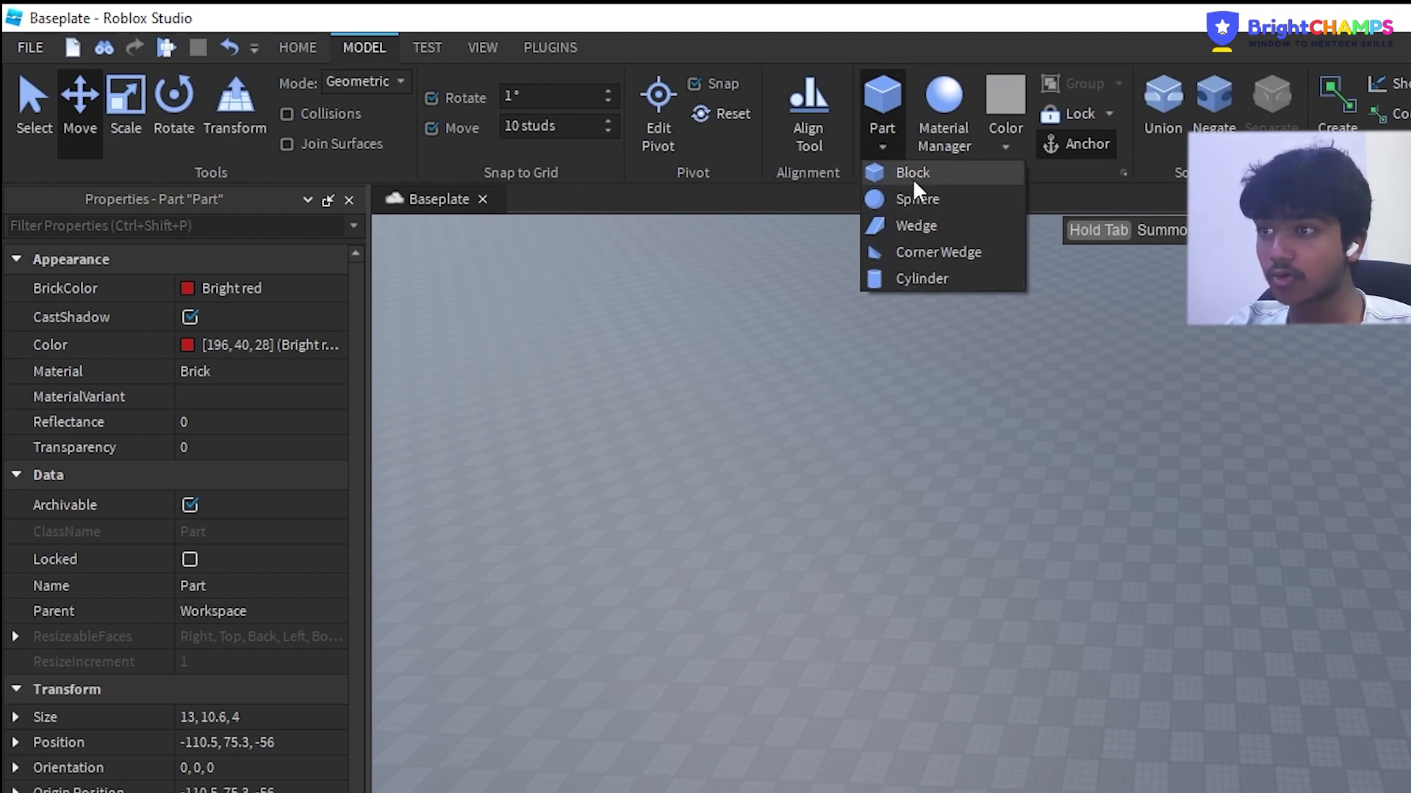
{"action": "left_click", "coordinate": [928, 279]}
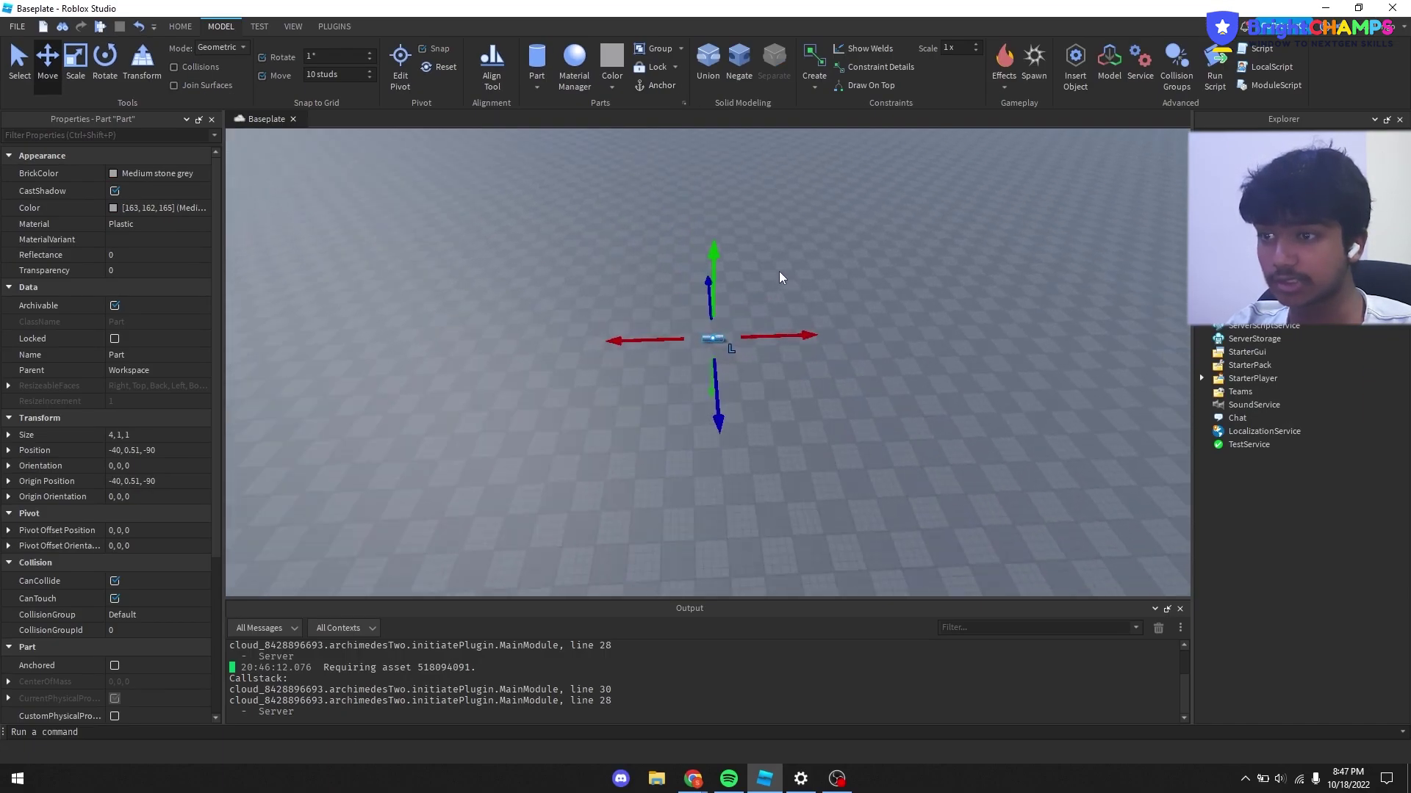
Step: Rotate the cylinder upright to orientation 0, 0, -89 and raise it 10 studs above the baseplate
{"action": "right_click_drag", "start_coordinate": [779, 271], "coordinate": [778, 271]}
{"action": "key", "text": "w"}
{"action": "key", "text": "s"}
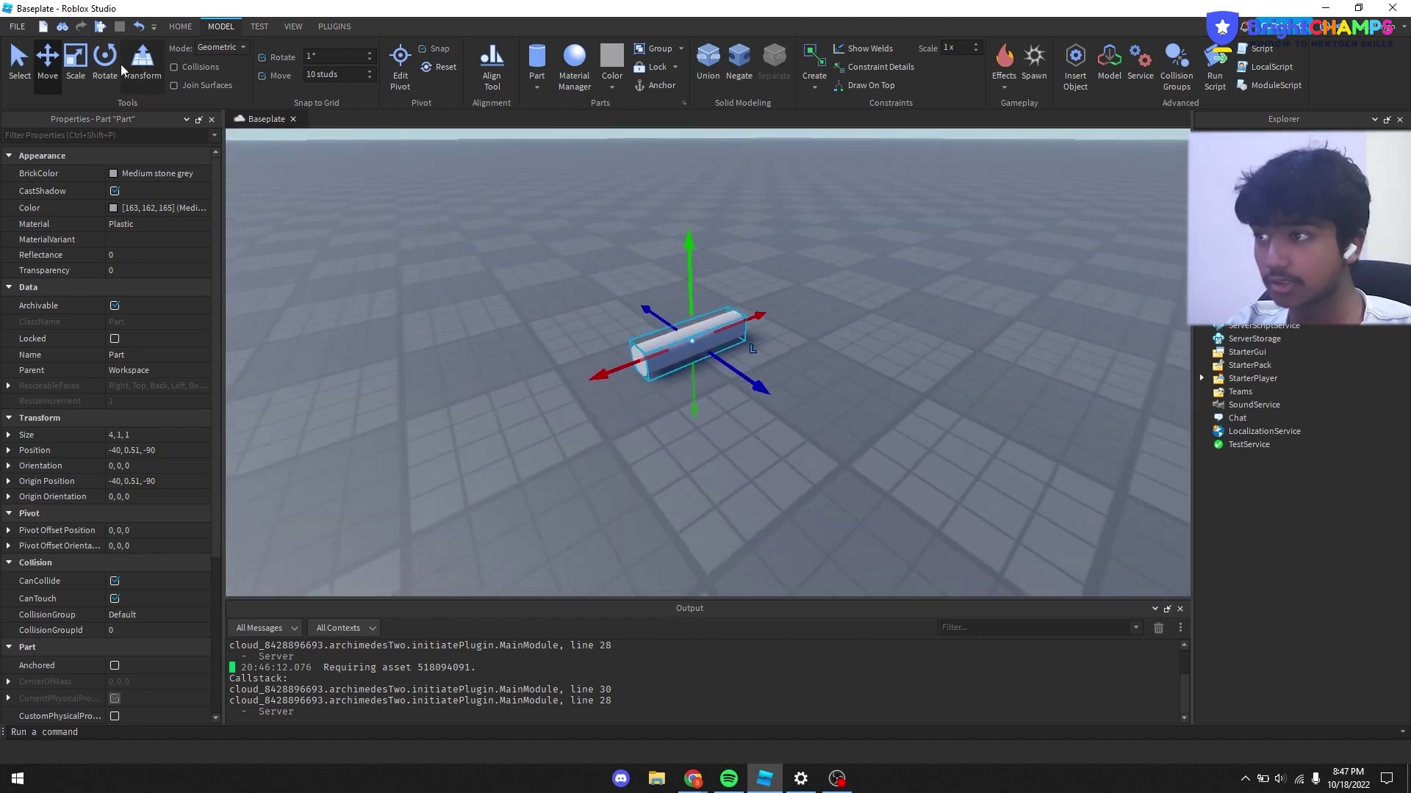
{"action": "left_click", "coordinate": [80, 59]}
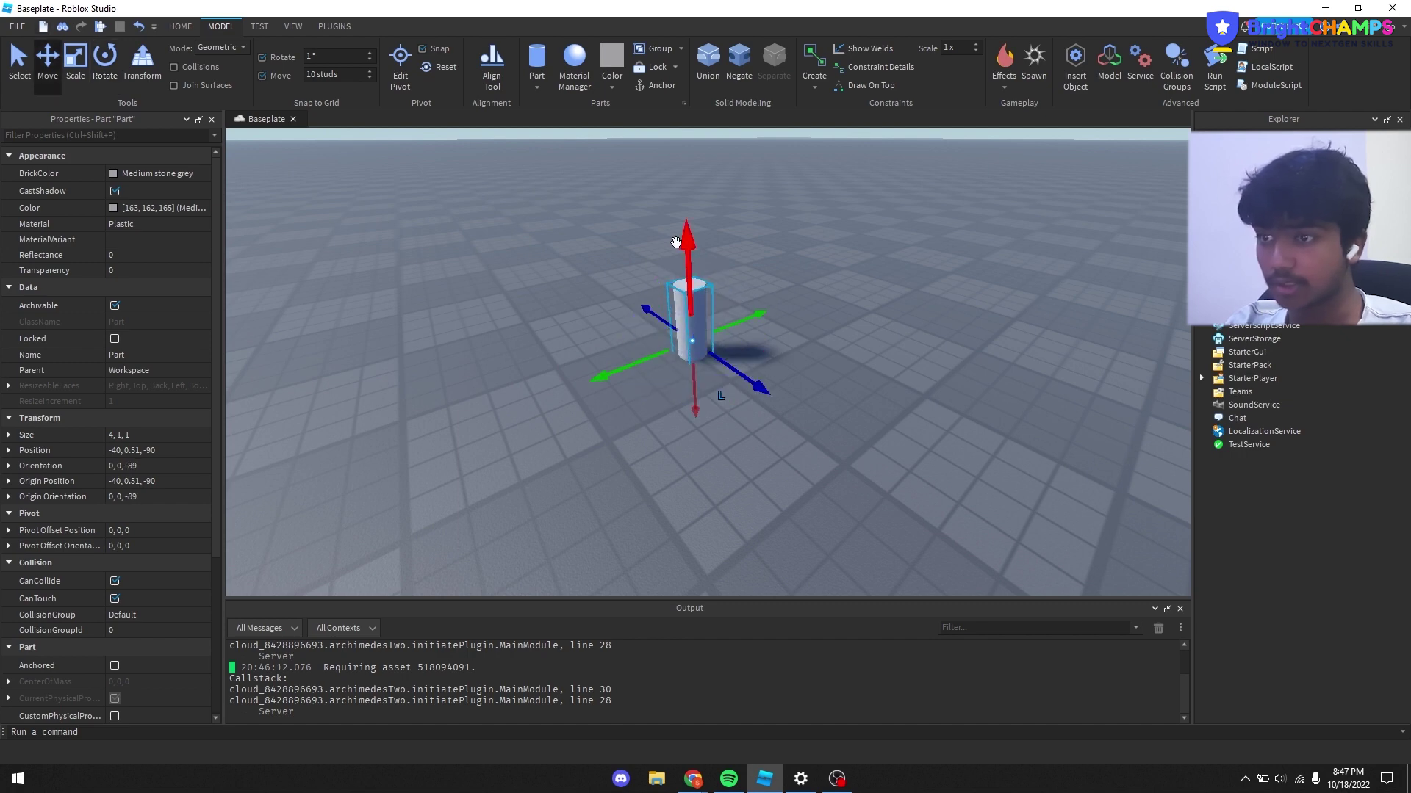
{"action": "left_click_drag", "start_coordinate": [676, 242], "coordinate": [676, 214]}
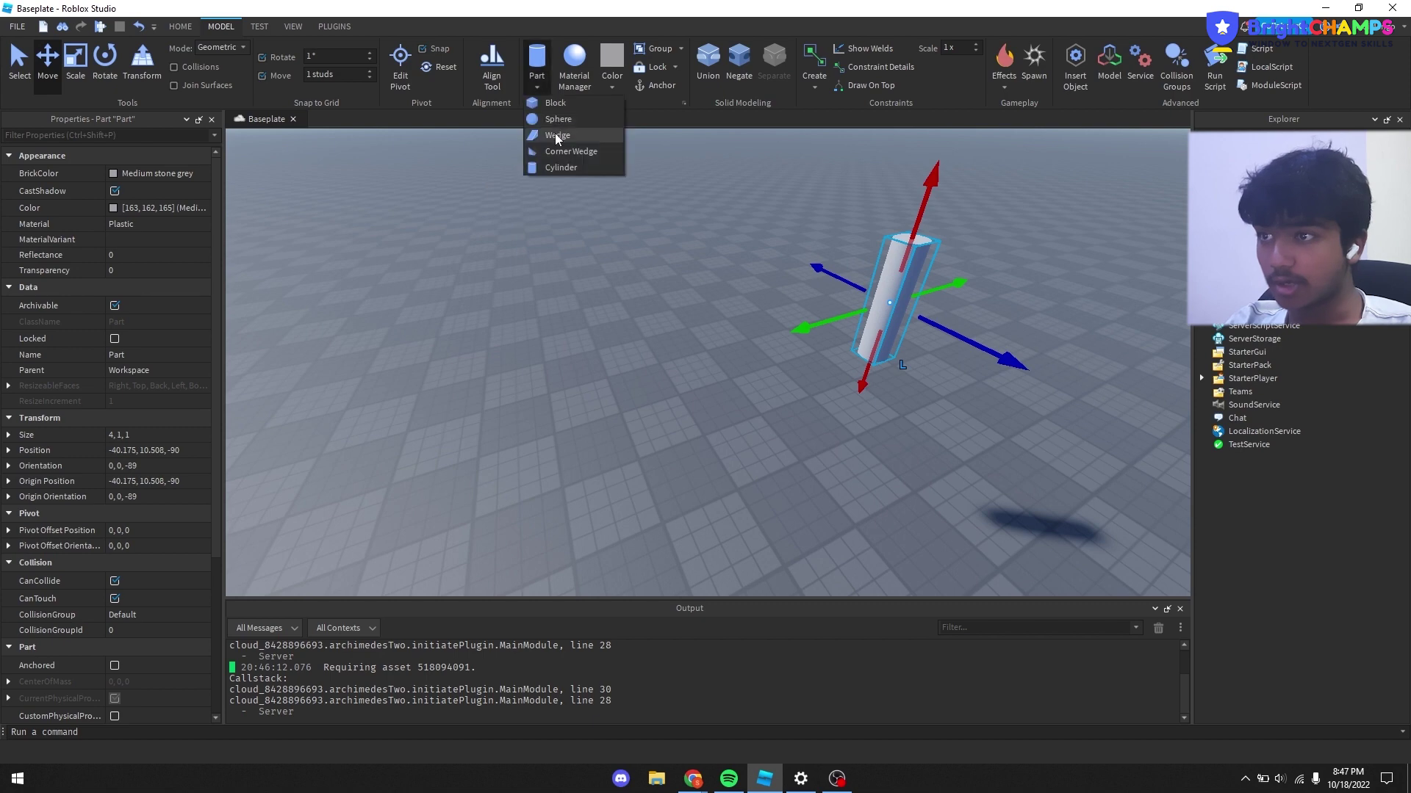
Step: Insert a wedge part on the baseplate near the cylinder and view it up close
{"action": "left_click", "coordinate": [556, 136]}
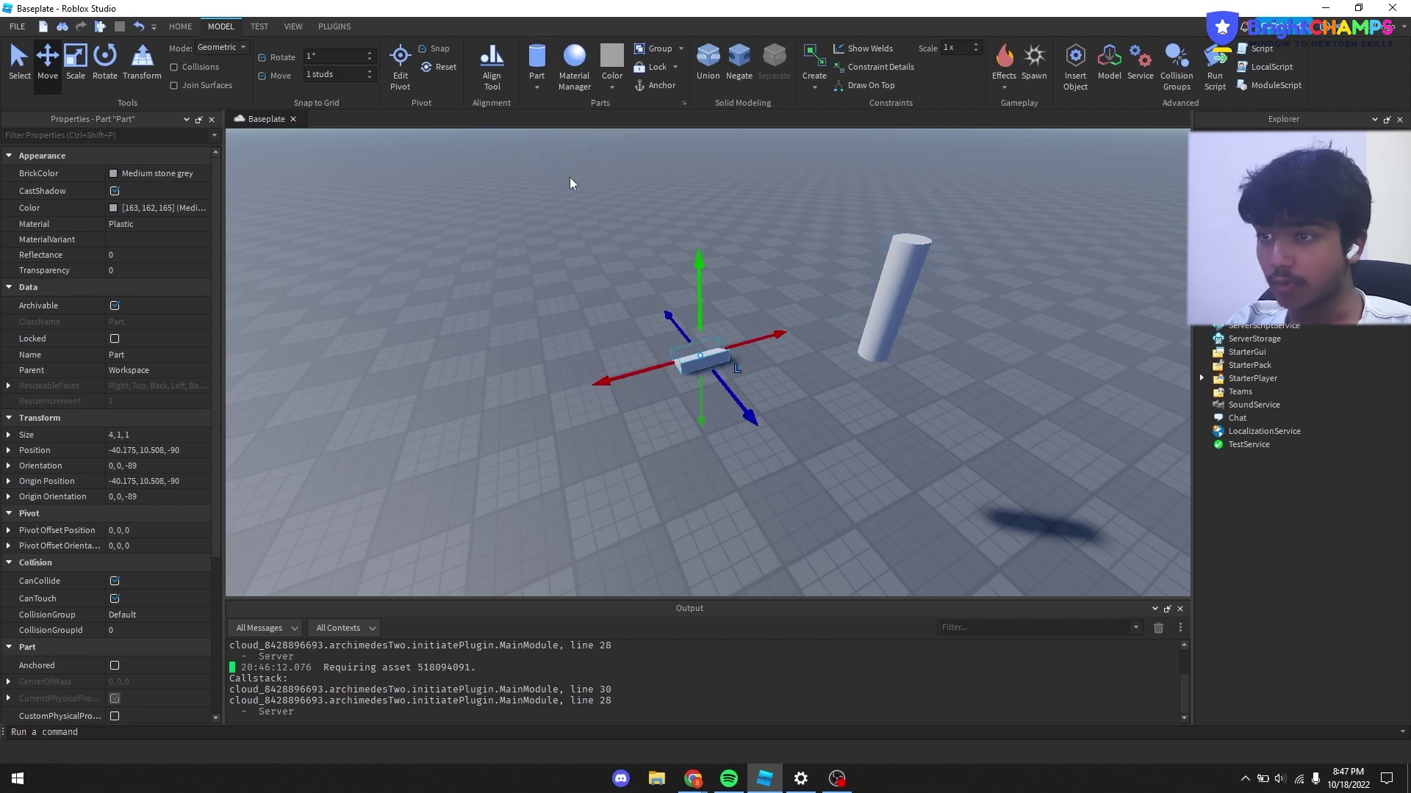
{"action": "key", "text": "f"}
{"action": "key", "text": "w"}
{"action": "right_click_drag", "start_coordinate": [589, 223], "coordinate": [589, 224]}
{"action": "key", "text": "s"}
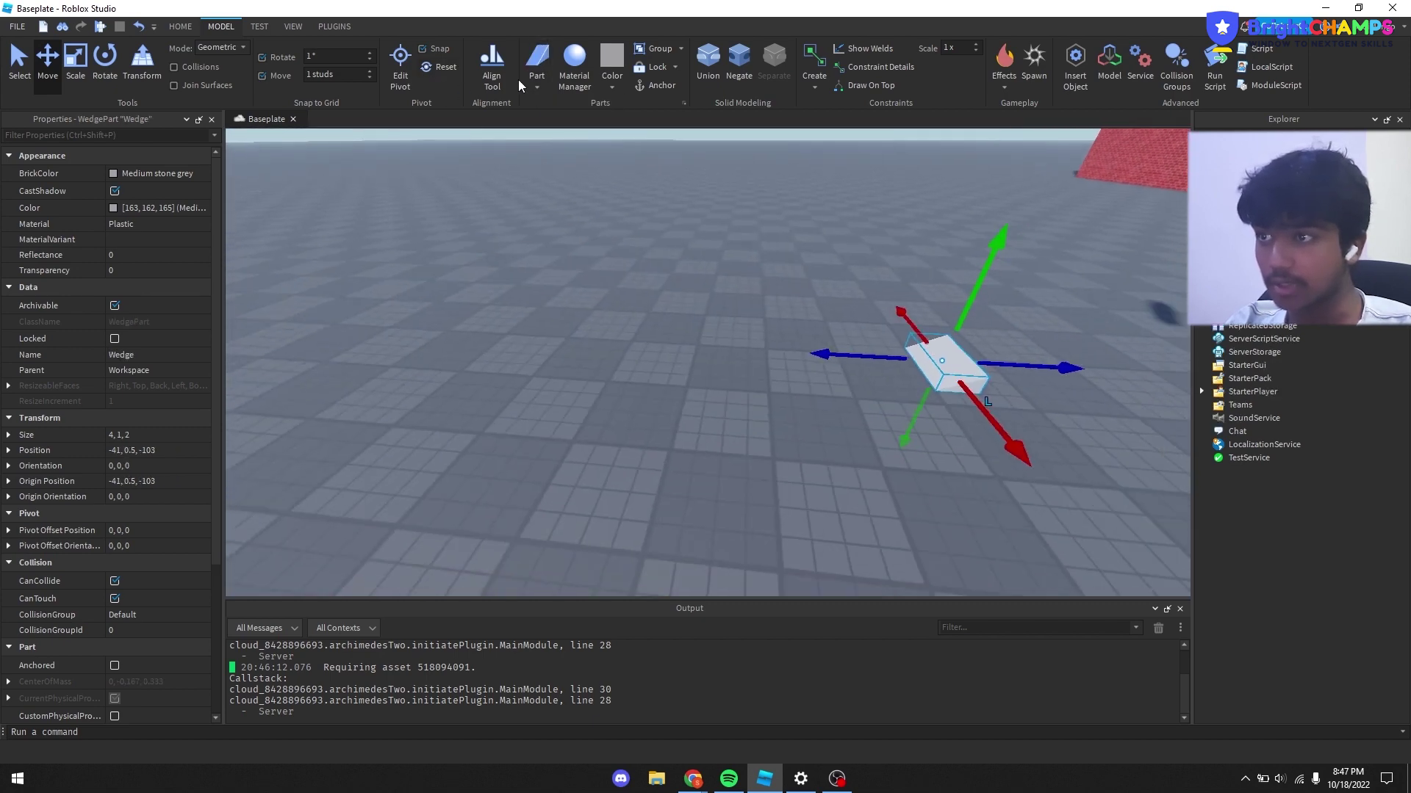
Step: Insert a sphere and a corner wedge part on the baseplate, and view the new shapes together
{"action": "left_click", "coordinate": [538, 88]}
{"action": "key", "text": "f"}
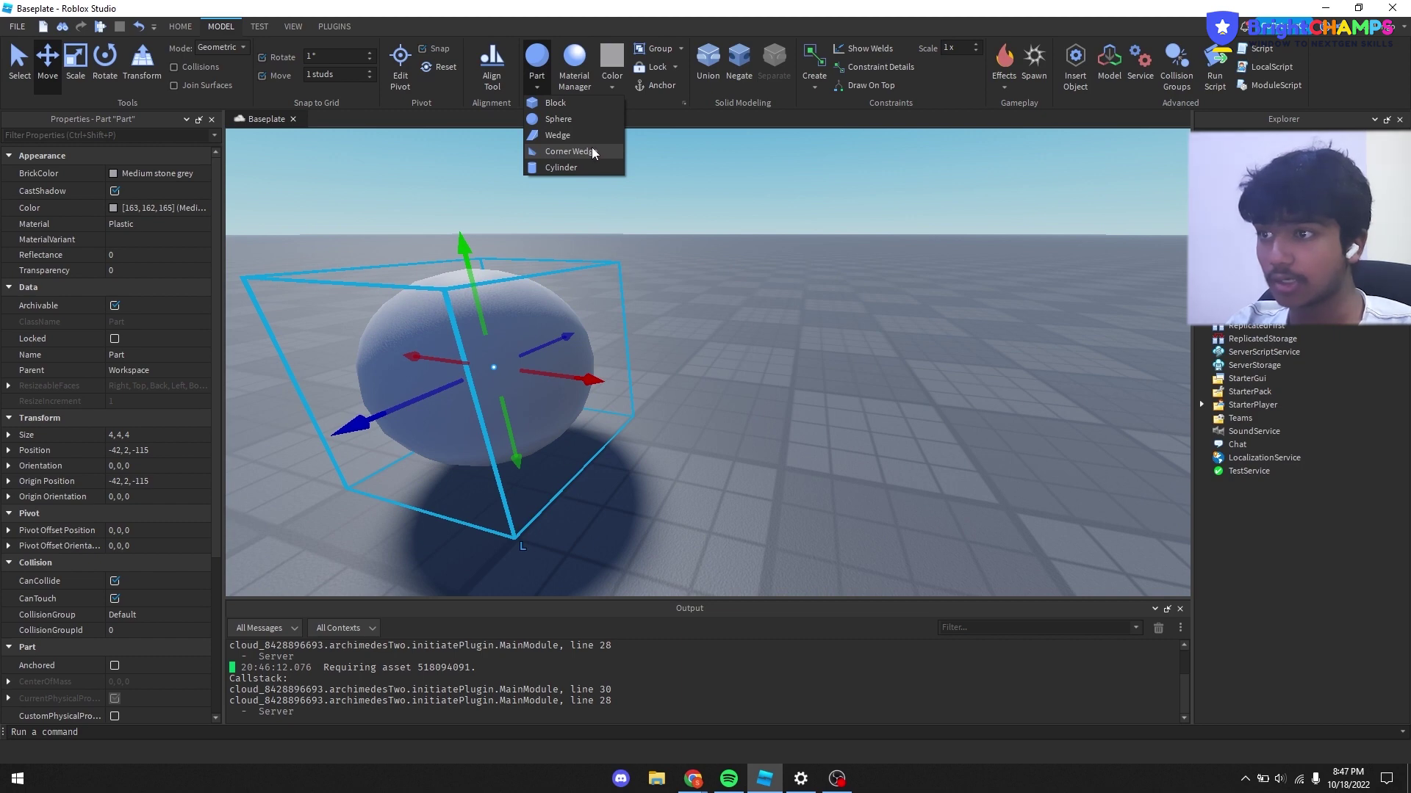
{"action": "left_click", "coordinate": [594, 152]}
{"action": "key", "text": "f"}
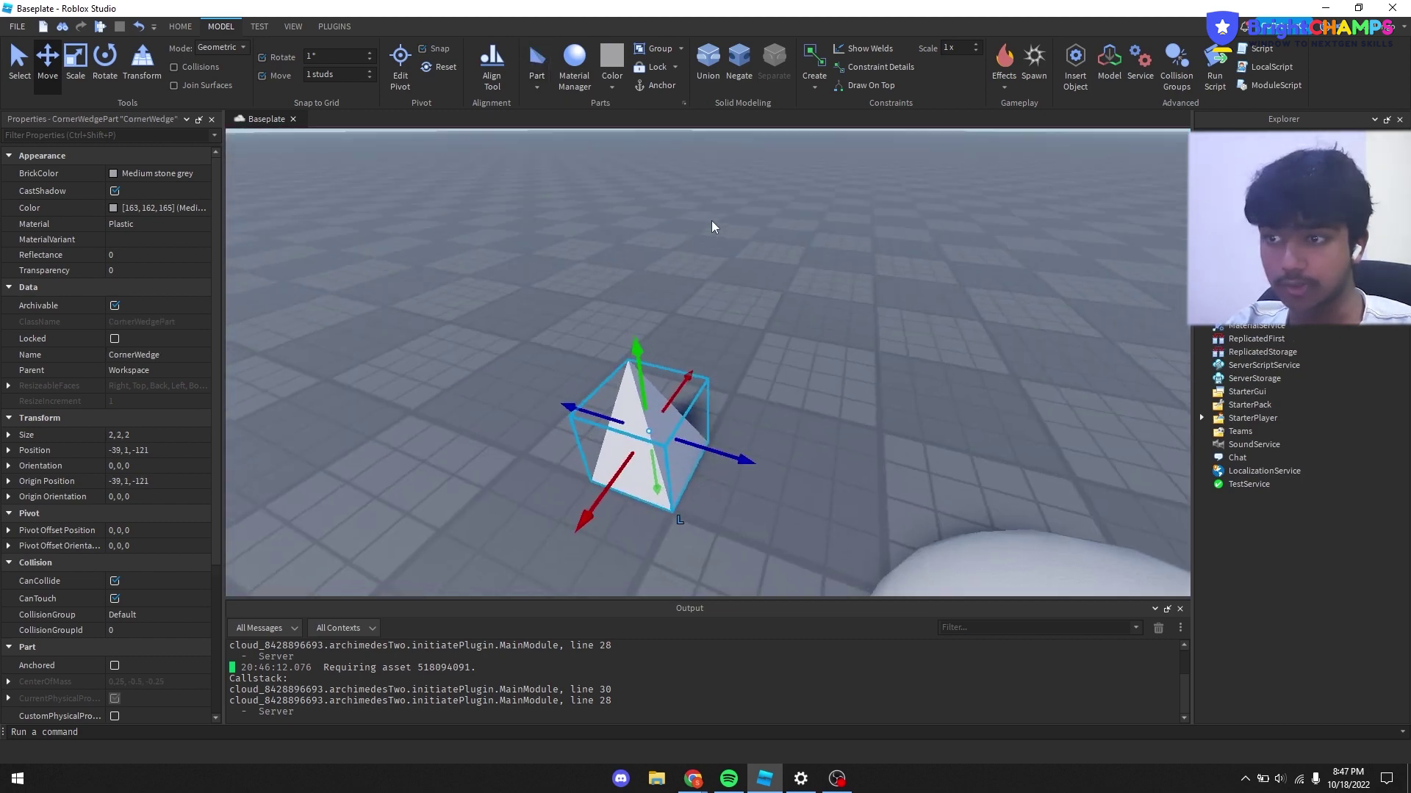
{"action": "key", "text": "w"}
{"action": "right_click_drag", "start_coordinate": [711, 220], "coordinate": [713, 225]}
{"action": "key", "text": "w"}
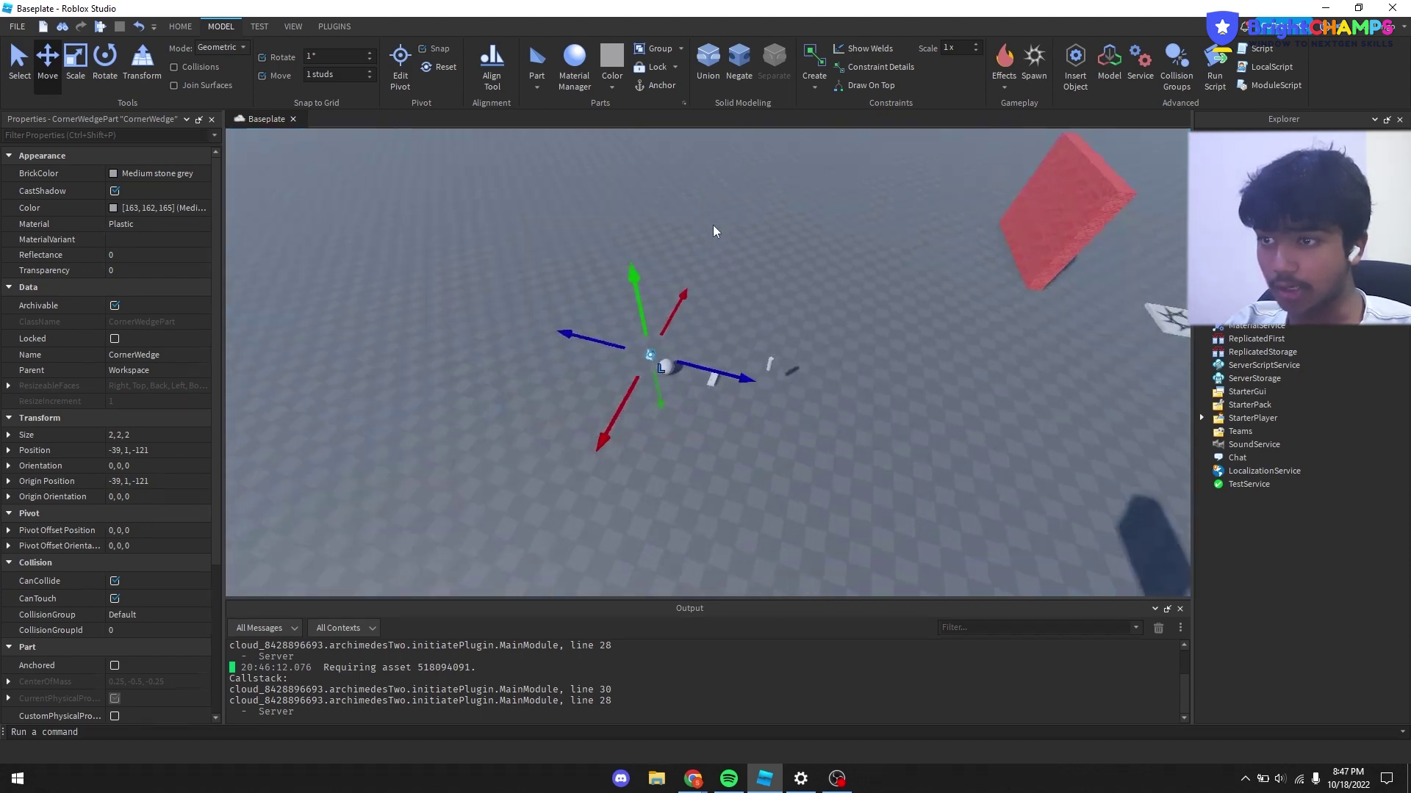
{"action": "key", "text": "w"}
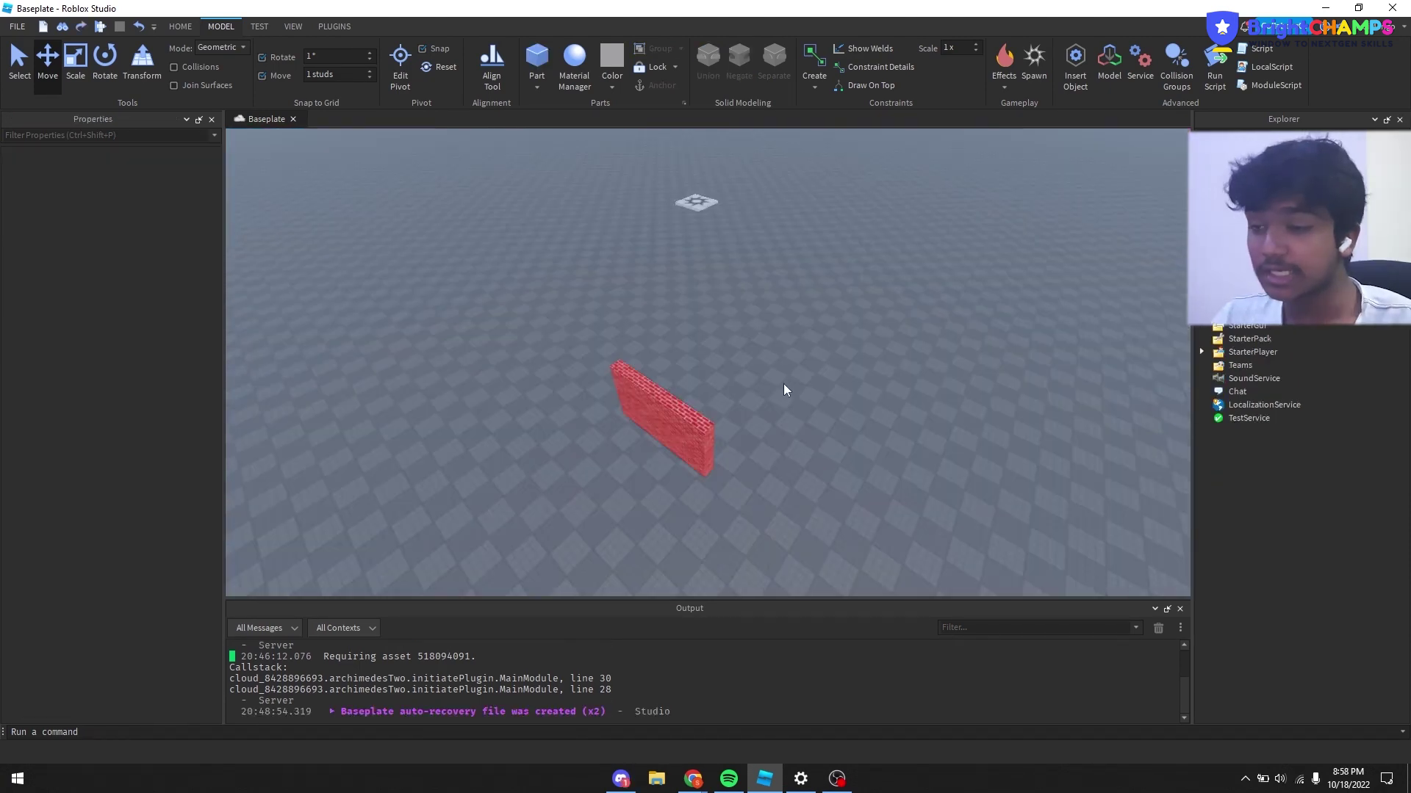
Step: Select the thin brick wall standing on the baseplate away from the spawn location
{"action": "right_click_drag", "start_coordinate": [784, 383], "coordinate": [744, 378]}
{"action": "key", "text": "w"}
{"action": "left_click", "coordinate": [735, 390]}
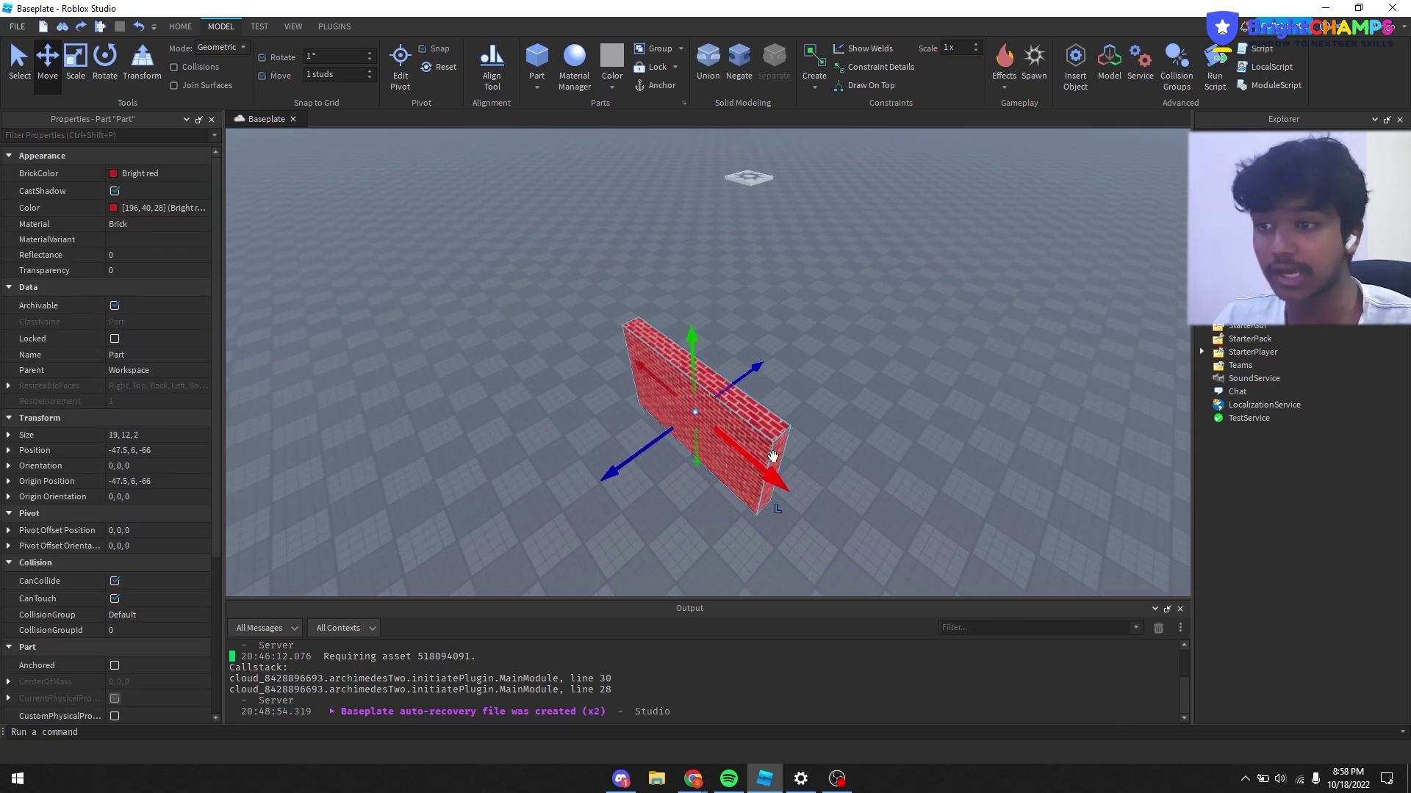